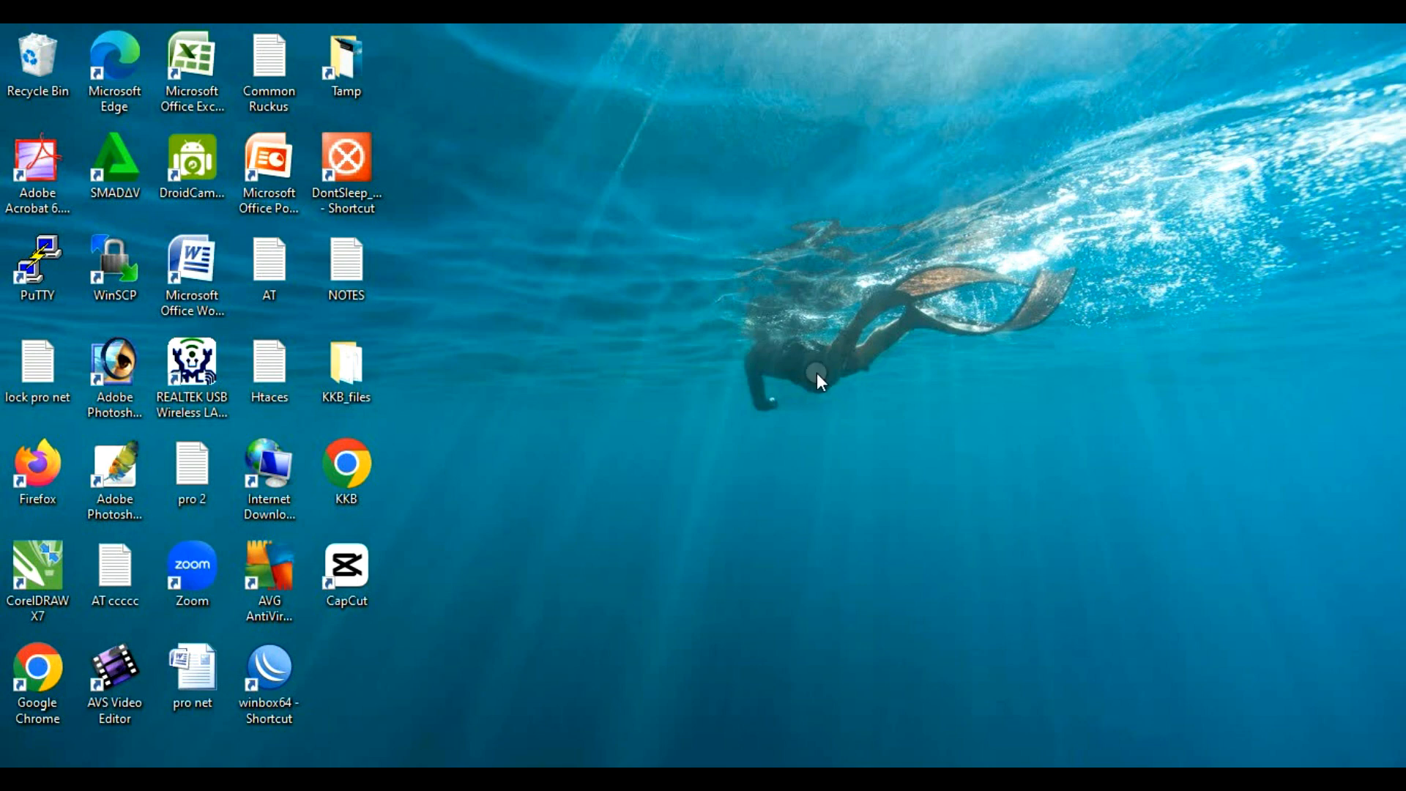
Step: Open the Wi-Fi network list and confirm the PC is connected and secured to TLINK 4G
left_click(1347, 769)
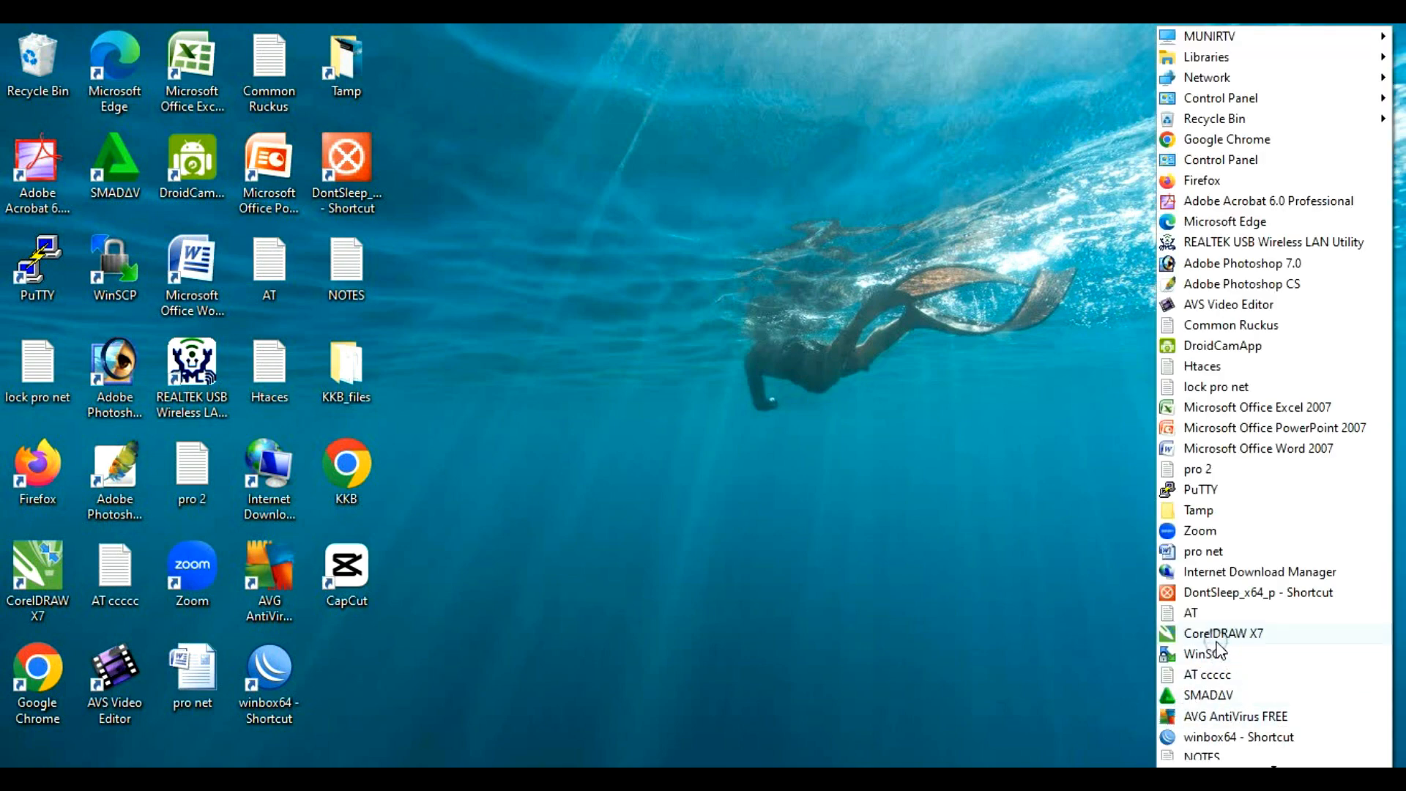
left_click(1209, 768)
left_click(1213, 666)
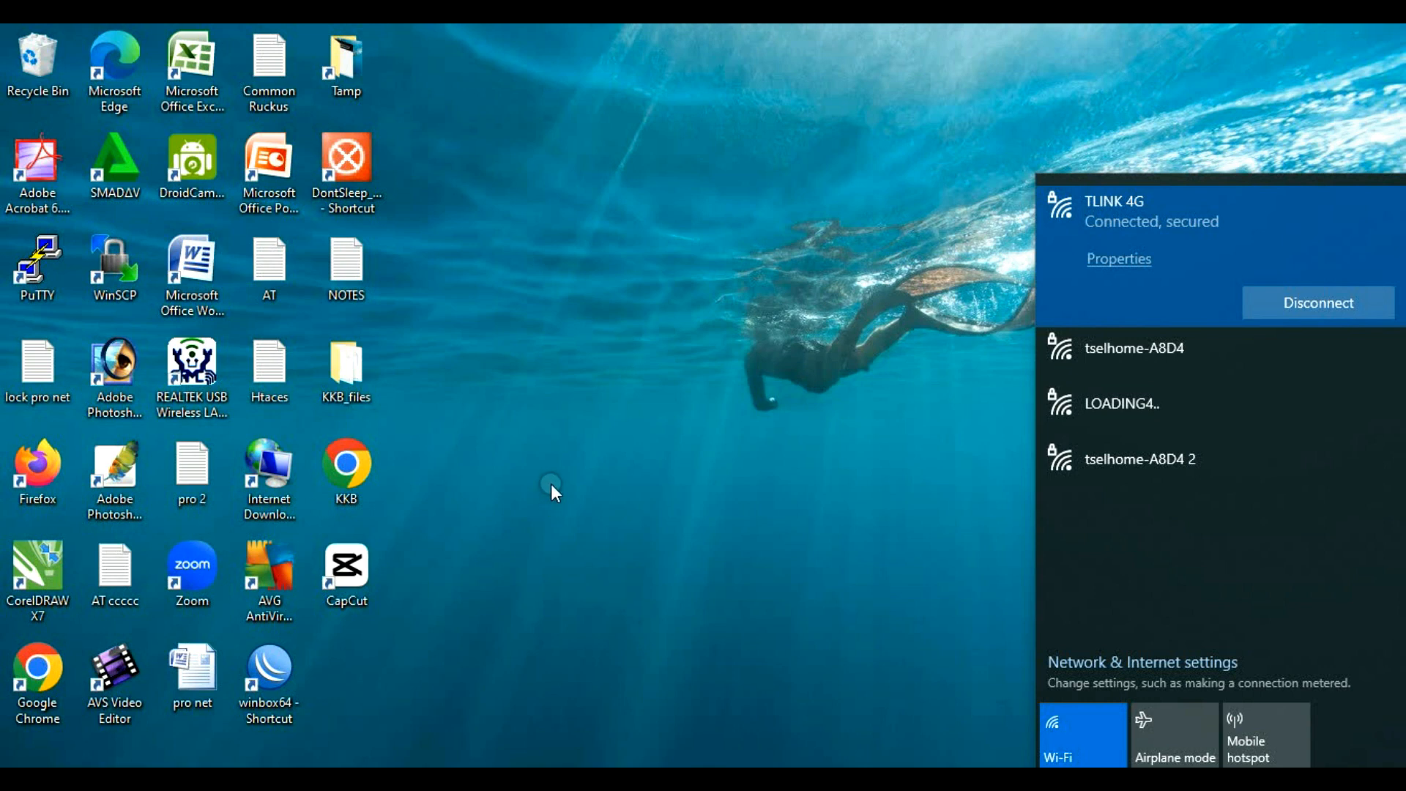
Step: Launch WinBox and connect to the 10.10.10.1 router, dismissing the password prompt and Firewall window
double_click(287, 668)
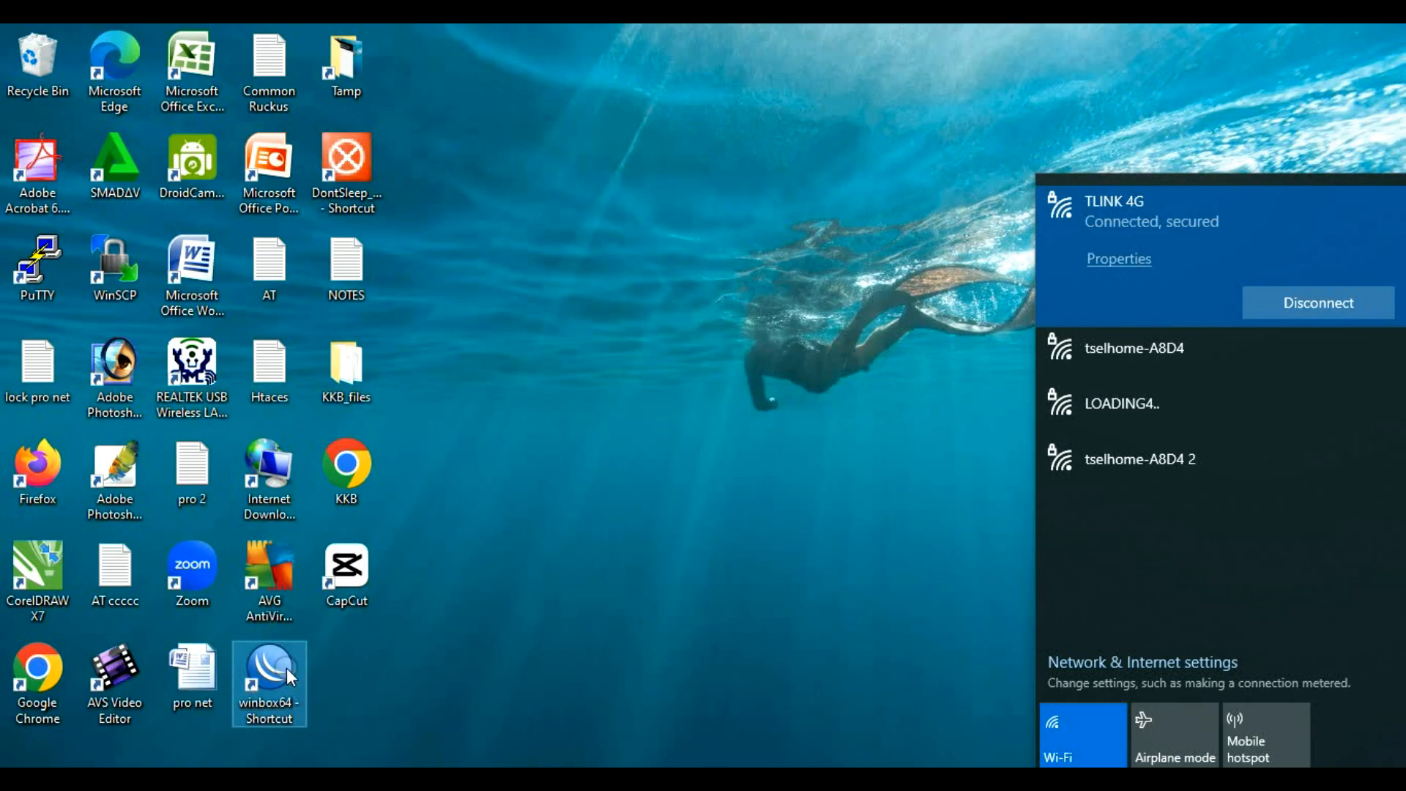
left_click(139, 331)
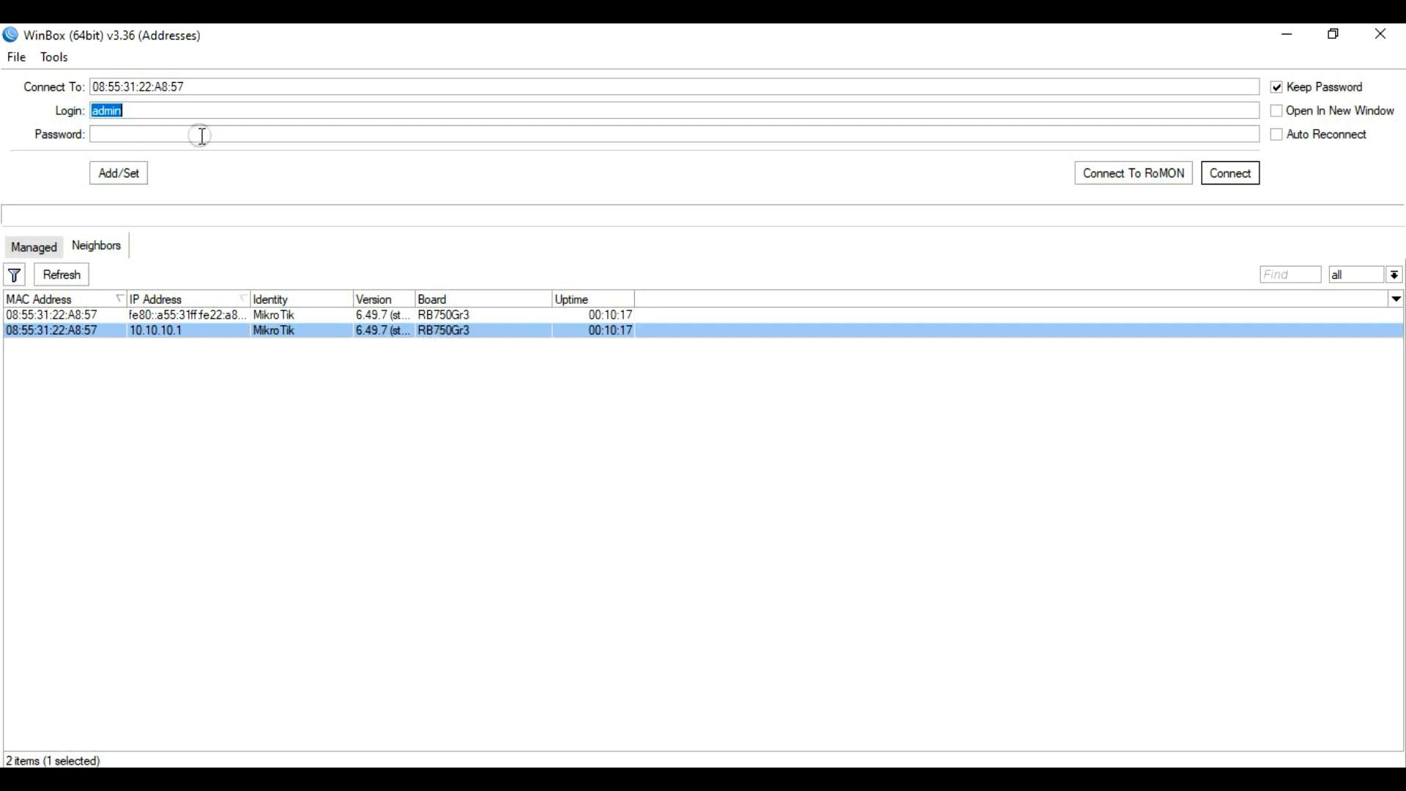
left_click(1231, 173)
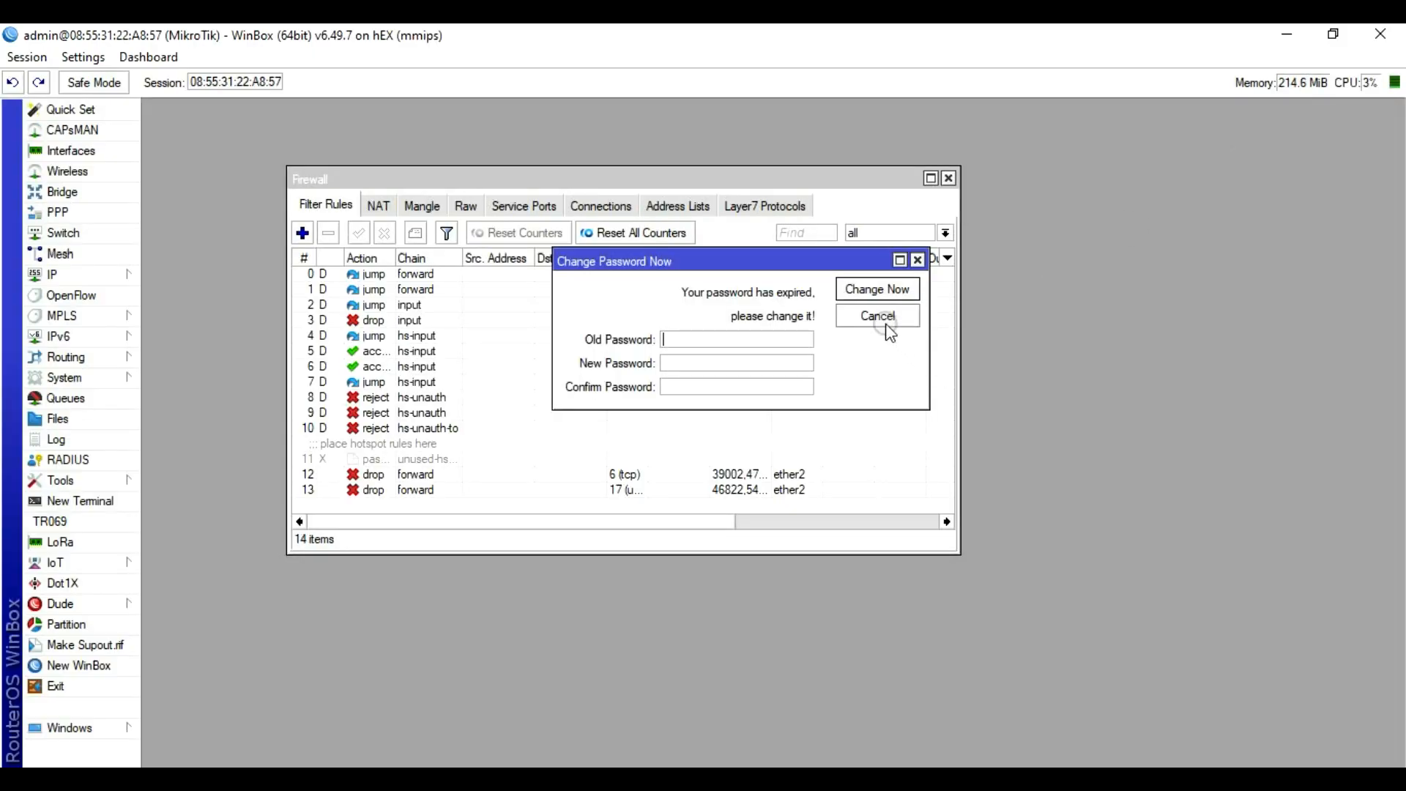
left_click(878, 316)
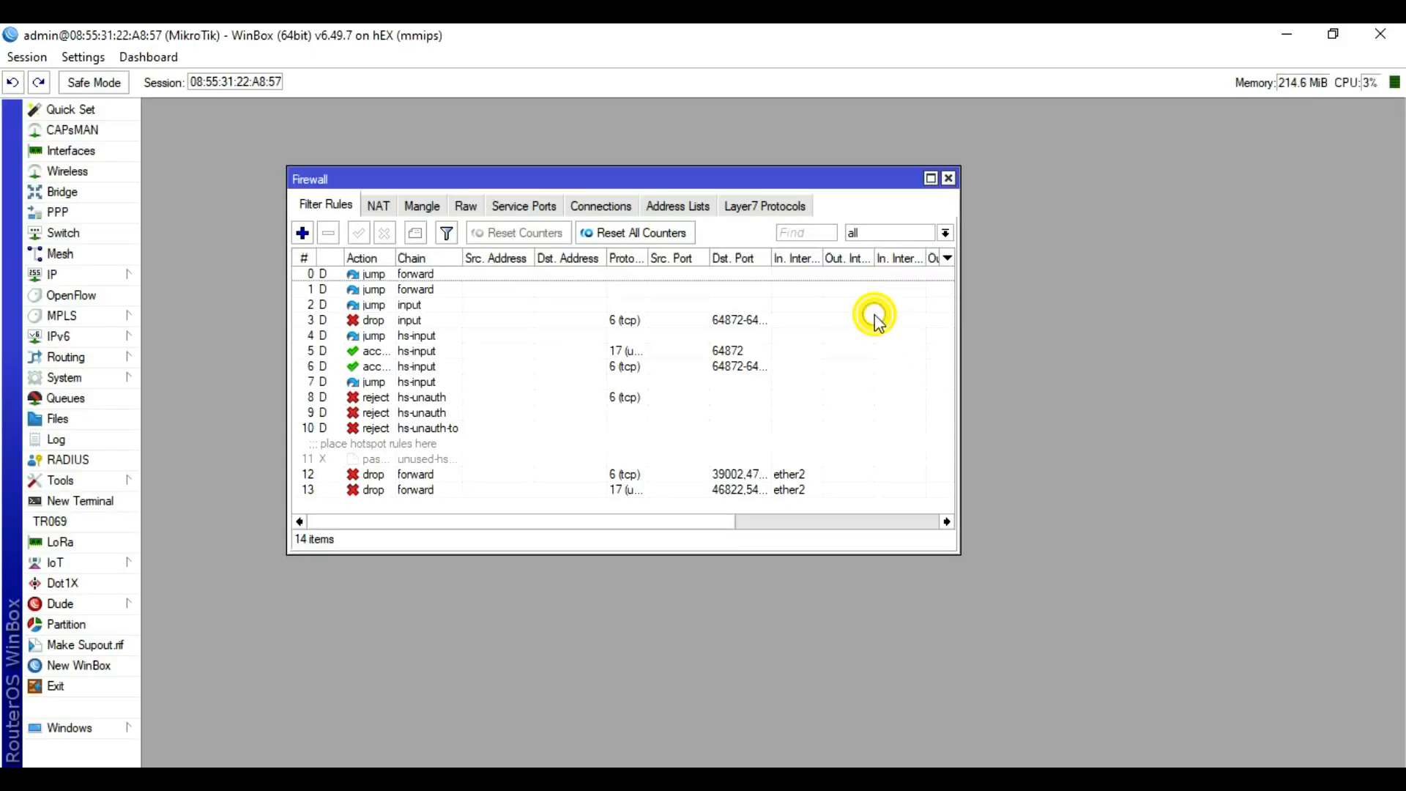
left_click(948, 178)
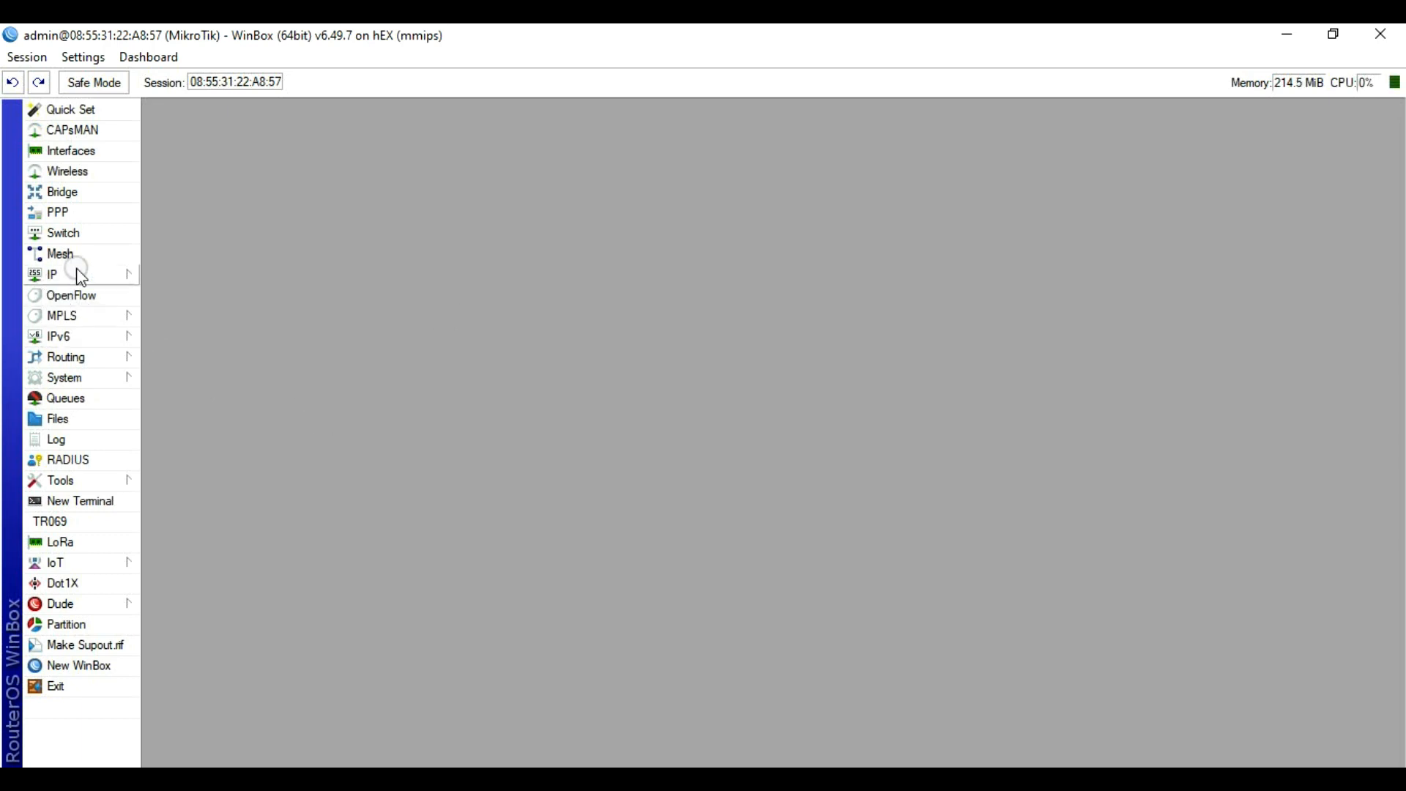
left_click(52, 275)
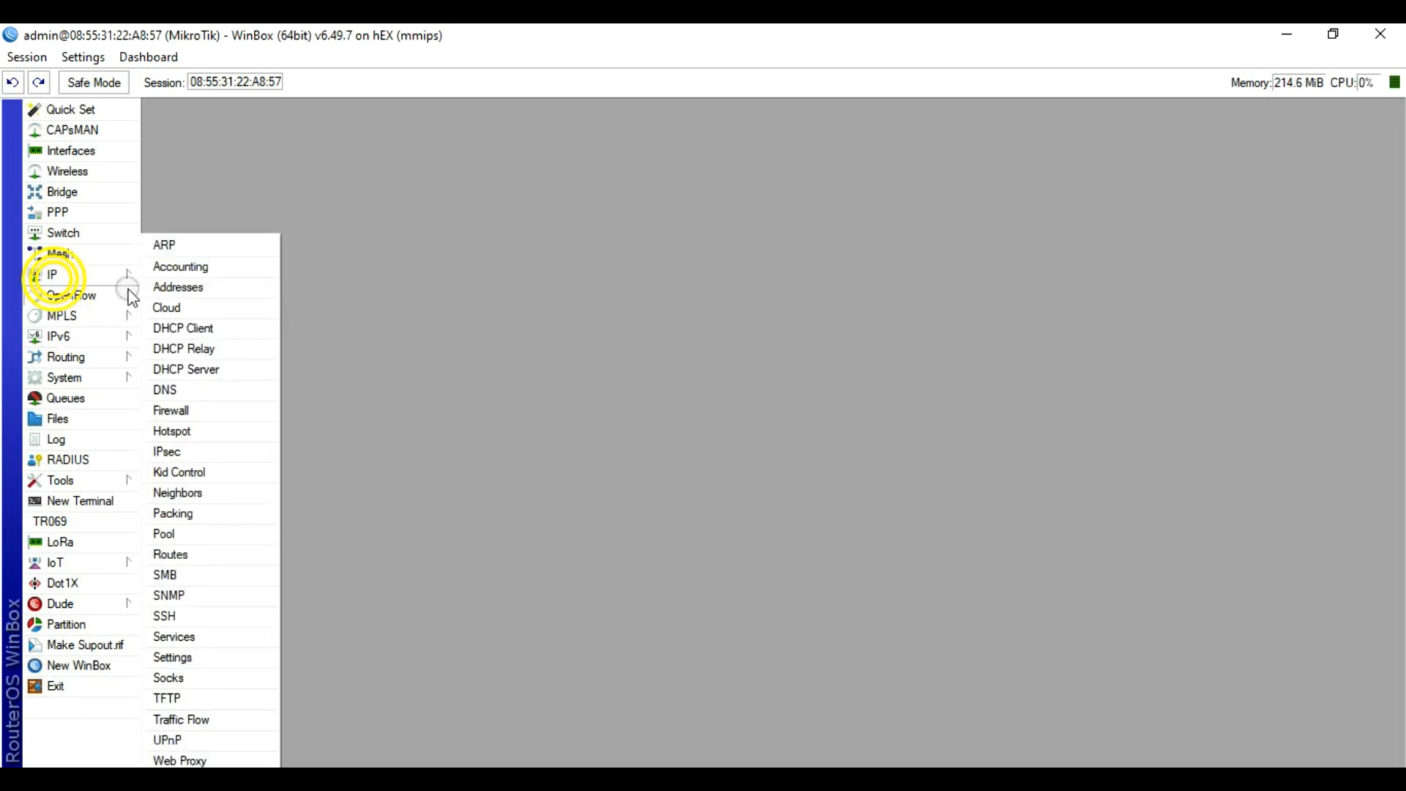
left_click(189, 432)
left_click(571, 211)
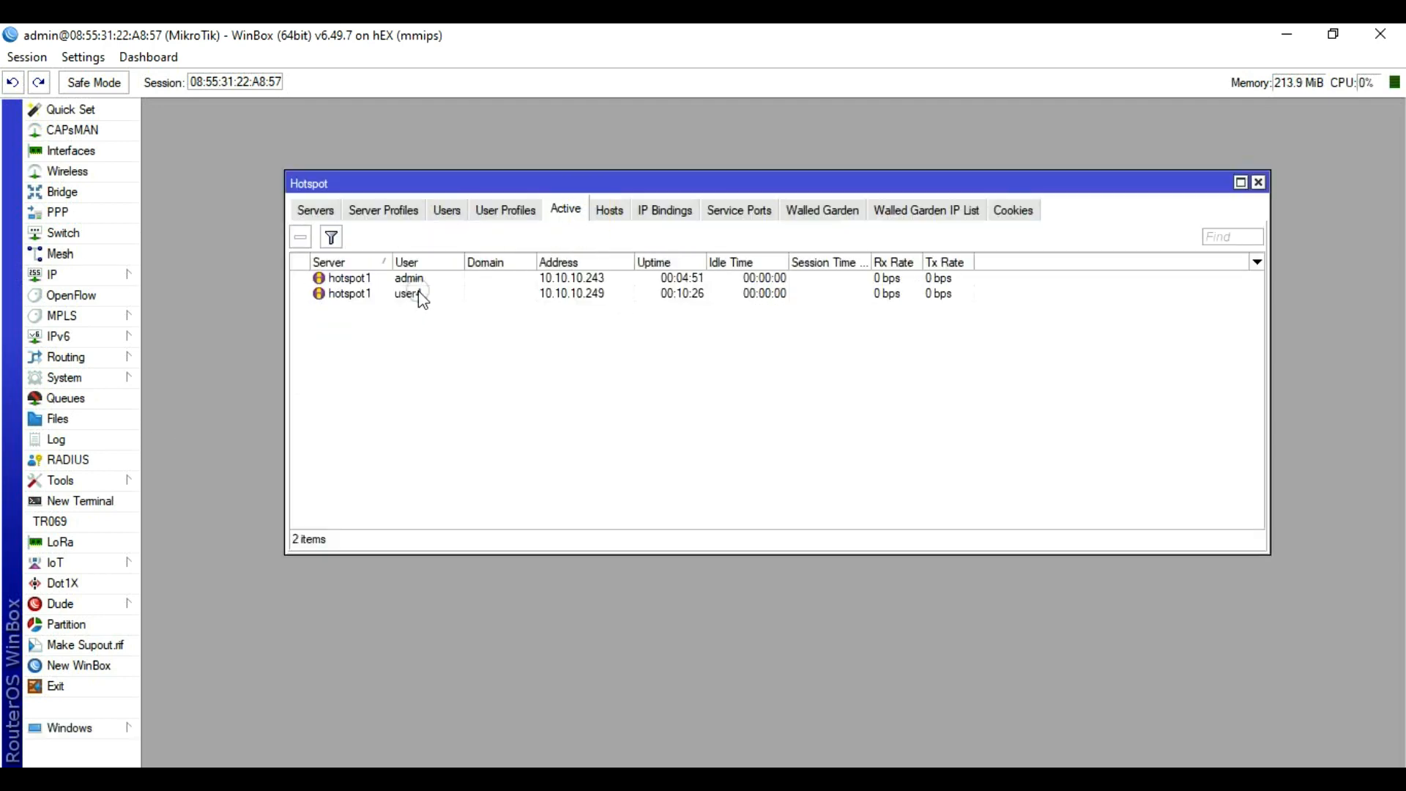
left_click(414, 279)
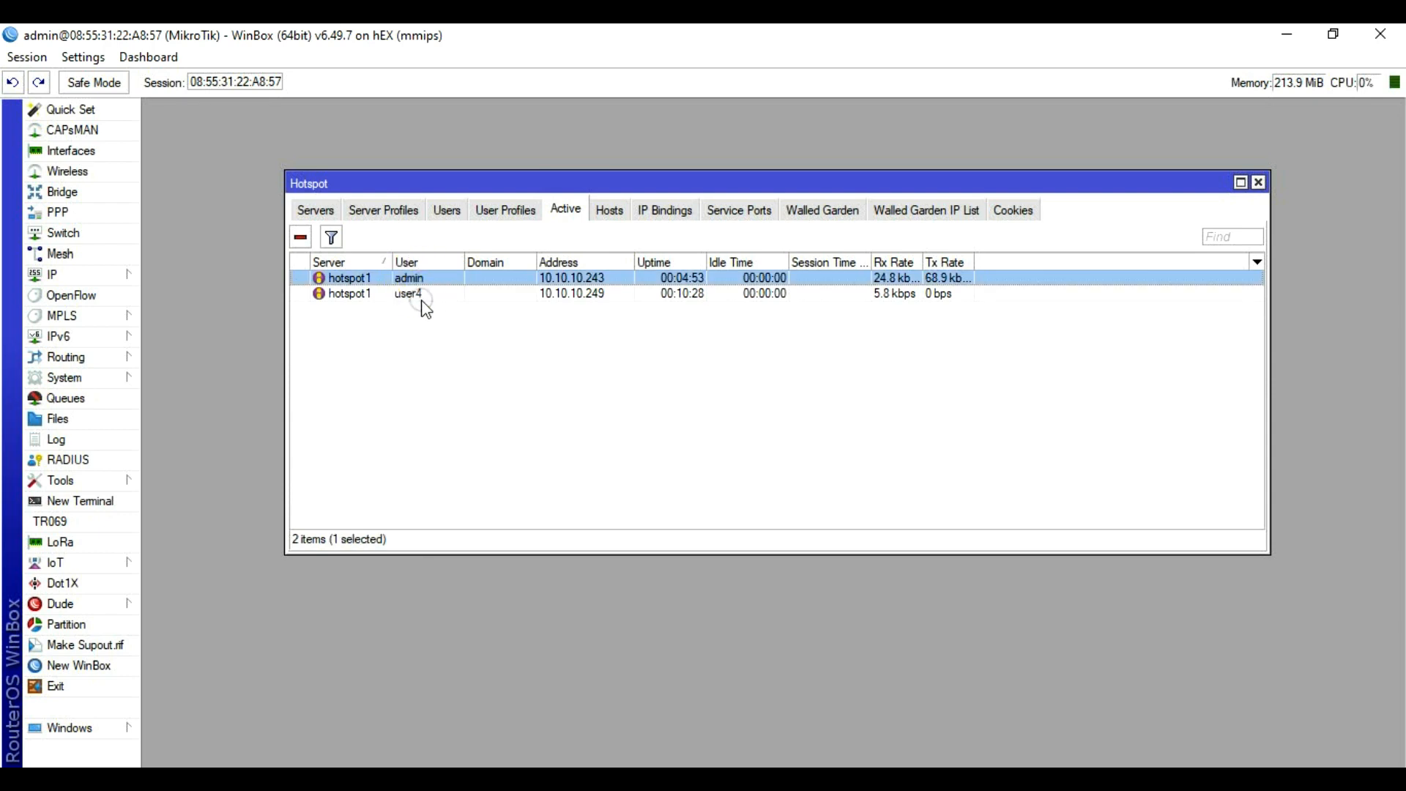
left_click(416, 294)
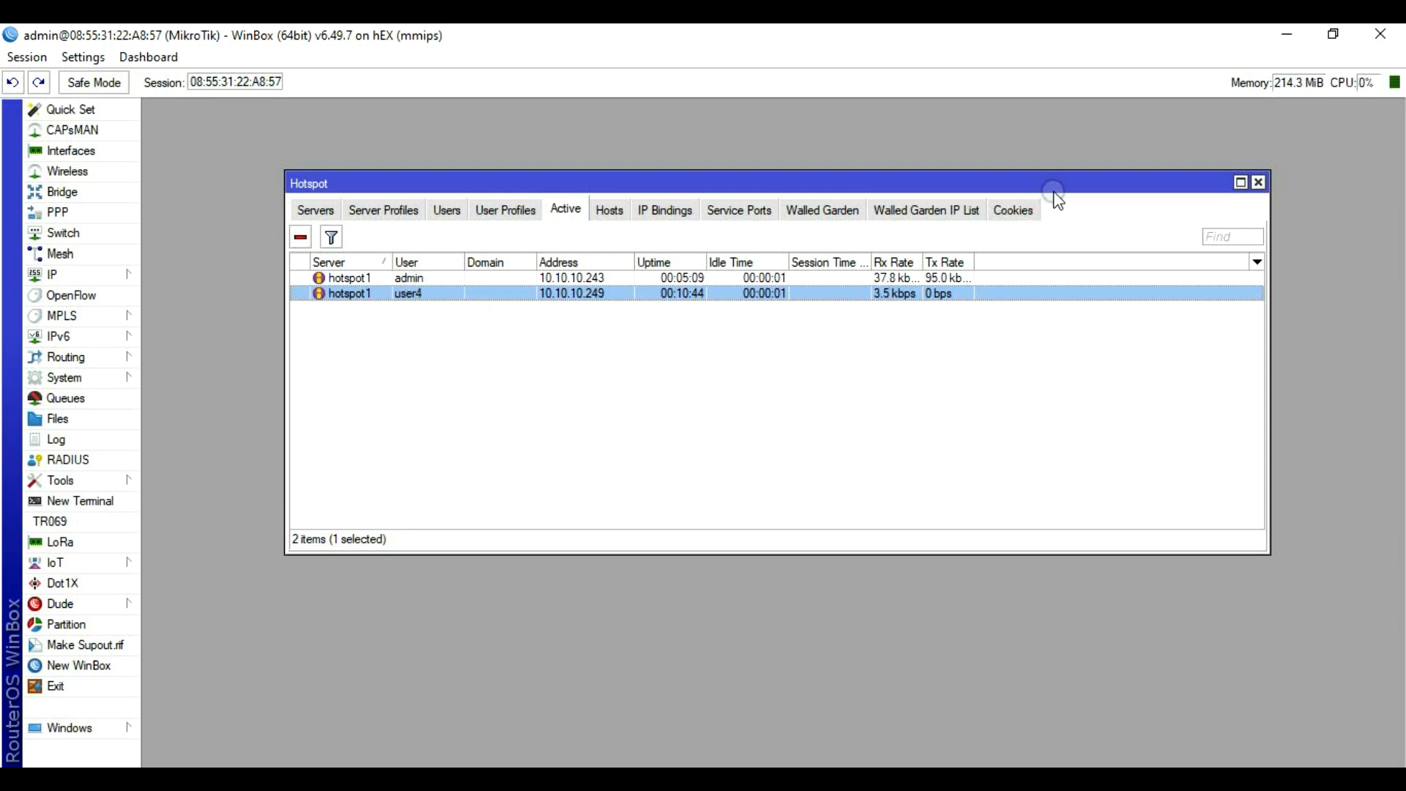
left_click(1259, 183)
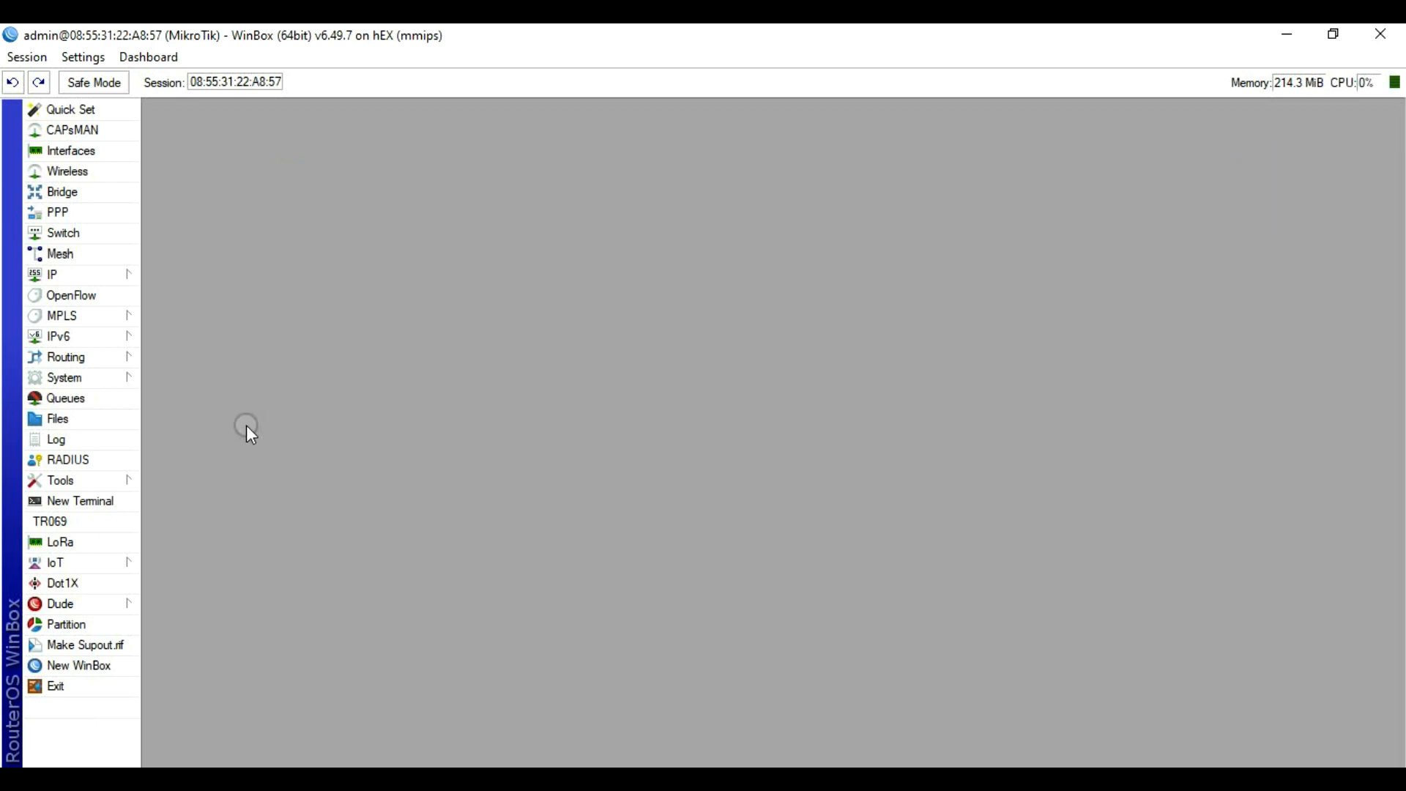
Step: Start Torch on ether1 collecting IPv4 addresses, protocol and port, without IPv6 addresses
left_click(87, 484)
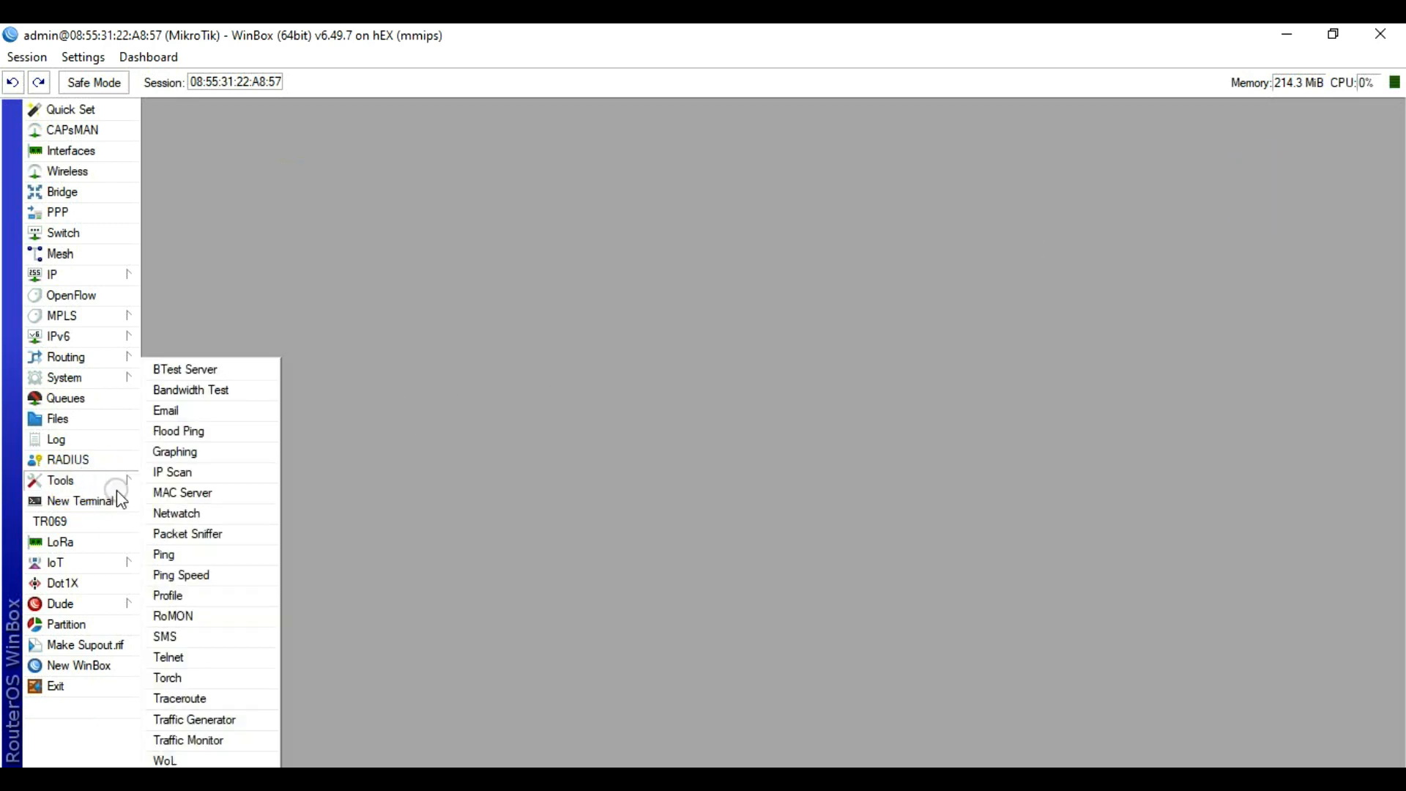
left_click(172, 681)
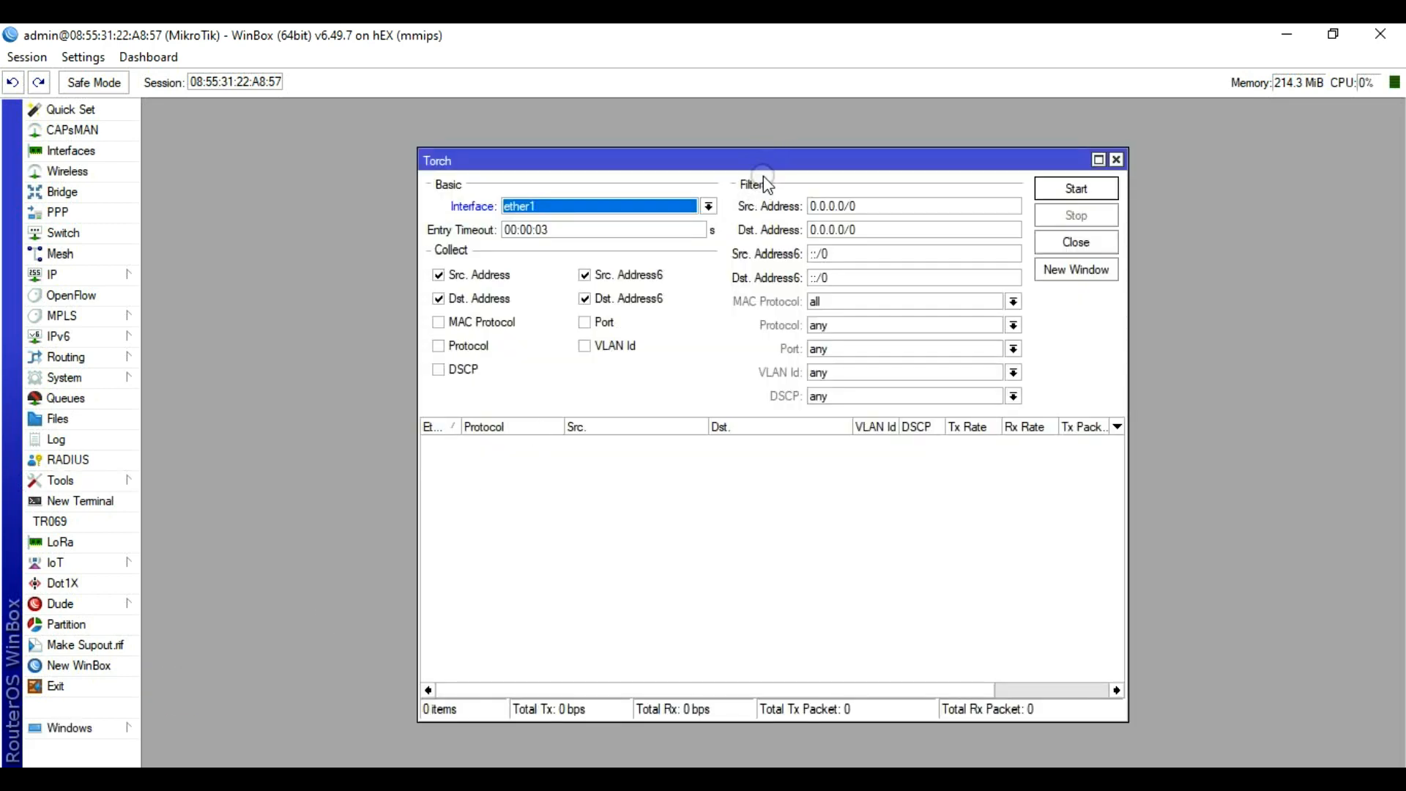
left_click(584, 275)
left_click(586, 300)
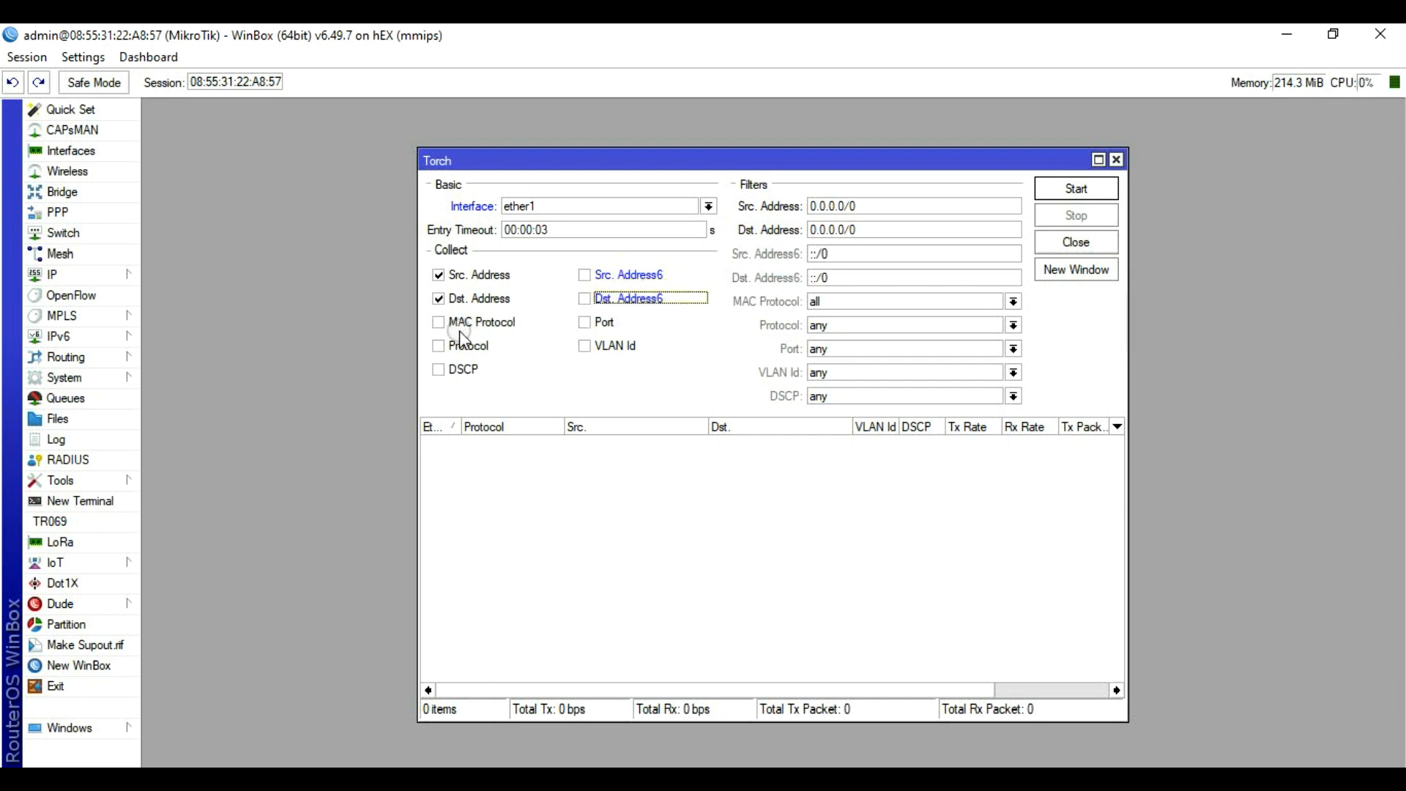
left_click(439, 347)
left_click(440, 350)
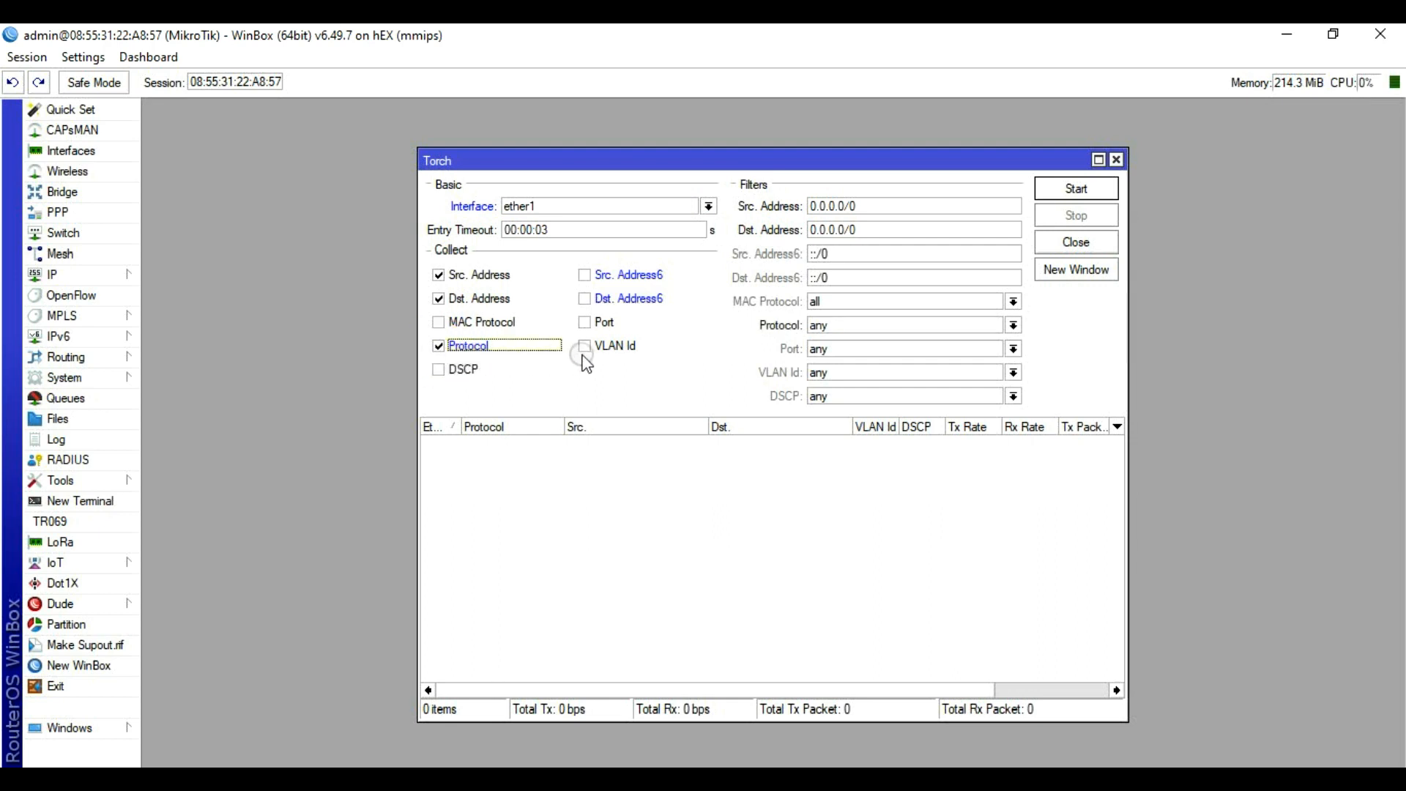
left_click(590, 329)
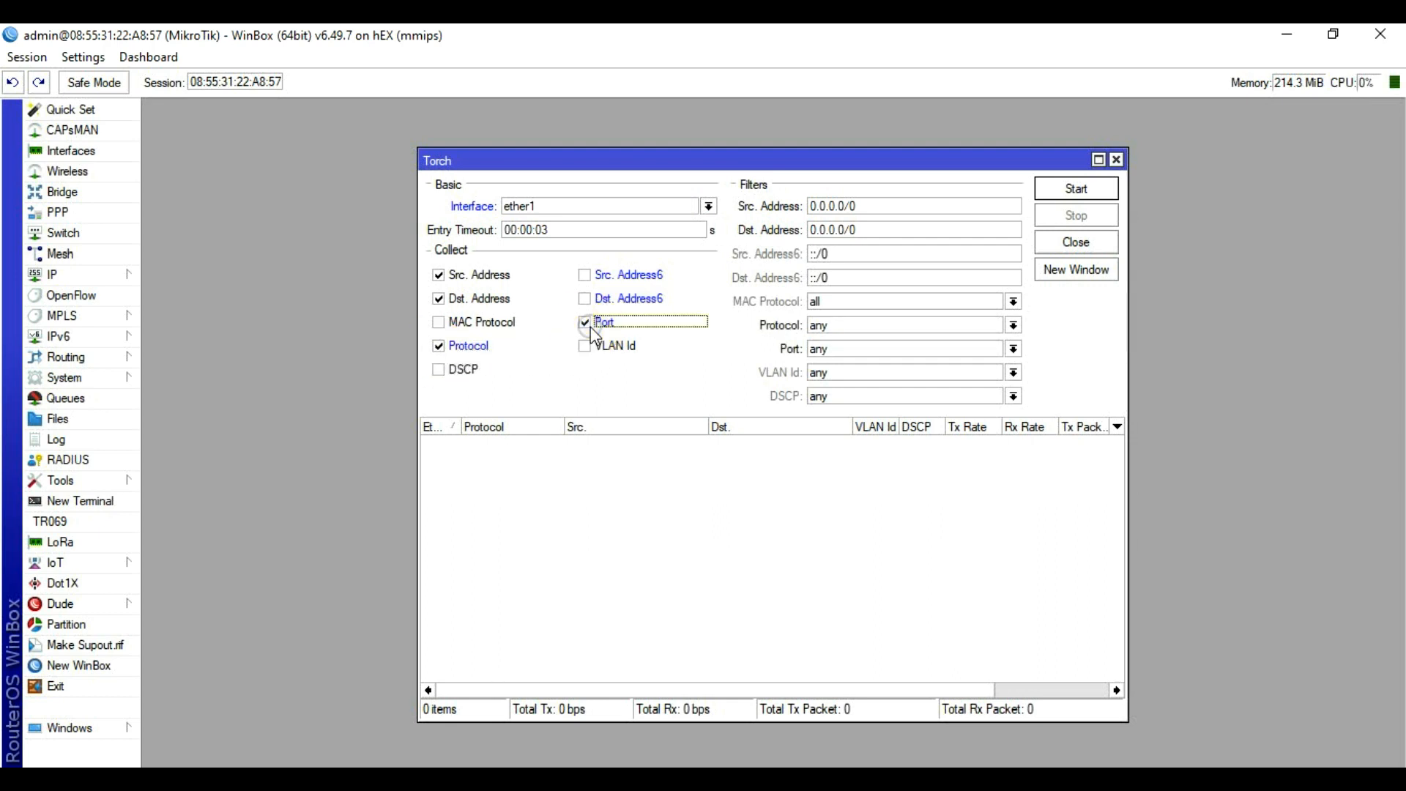
left_click(1084, 191)
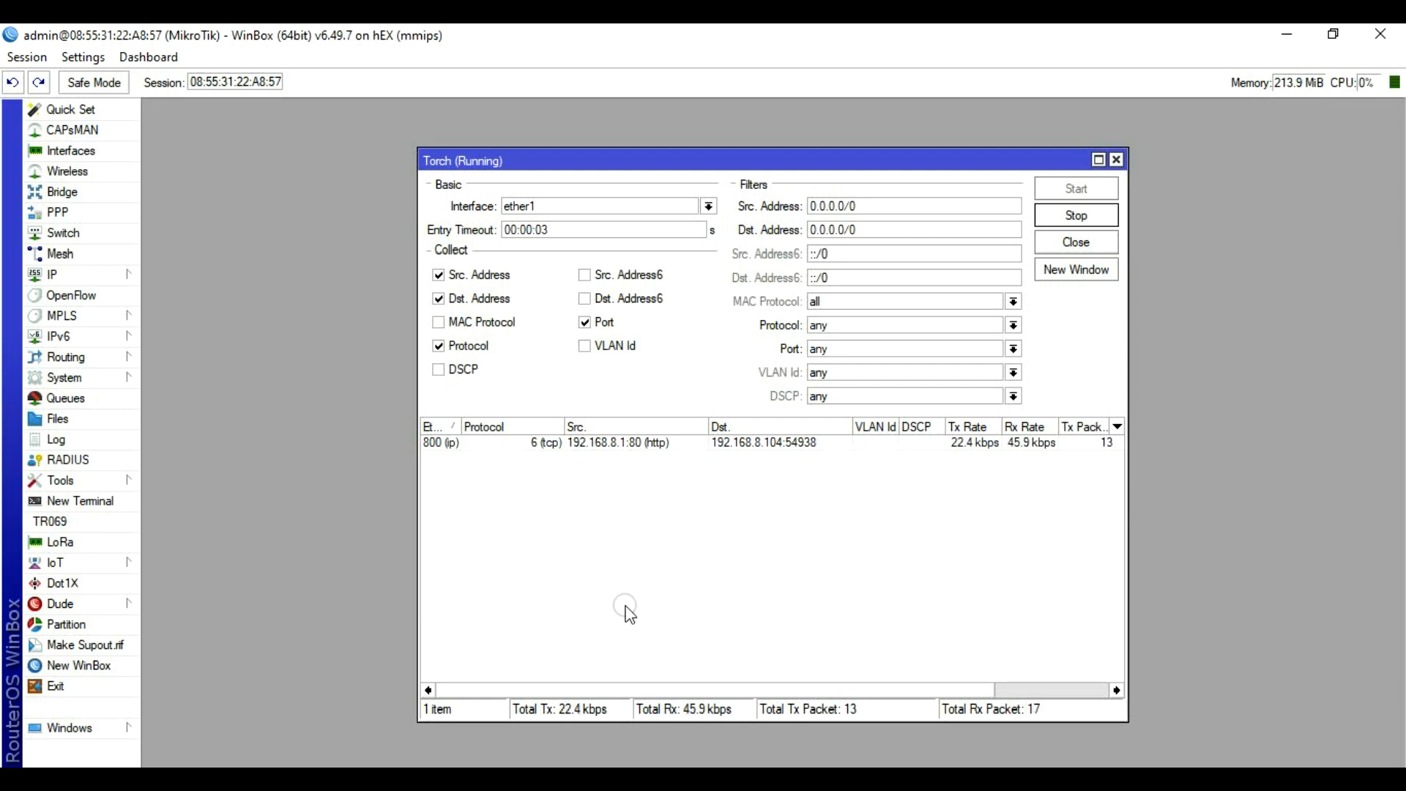
Step: Stop the Torch capture and select the 192.168.8.1:80 flow to port 54938
left_click(1073, 217)
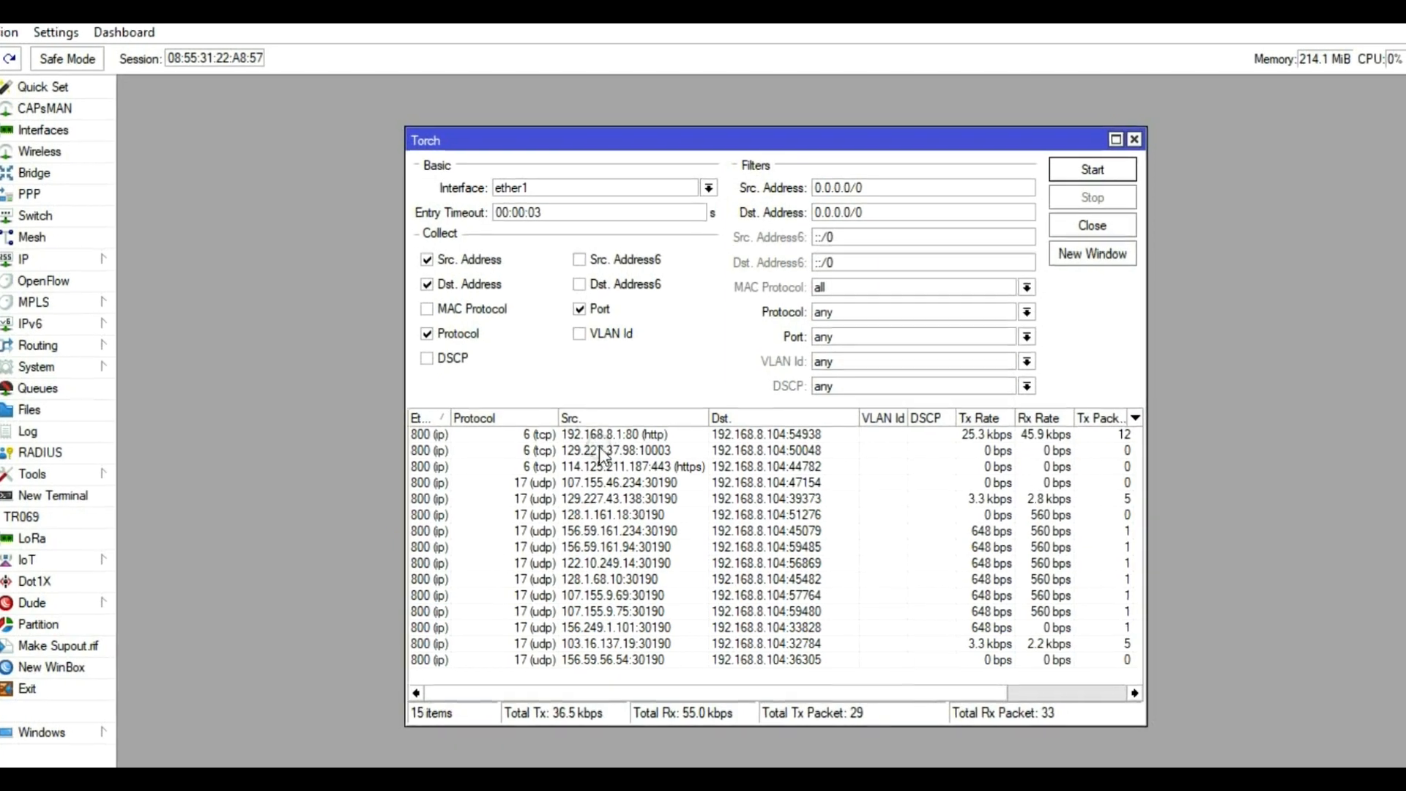
left_click(592, 437)
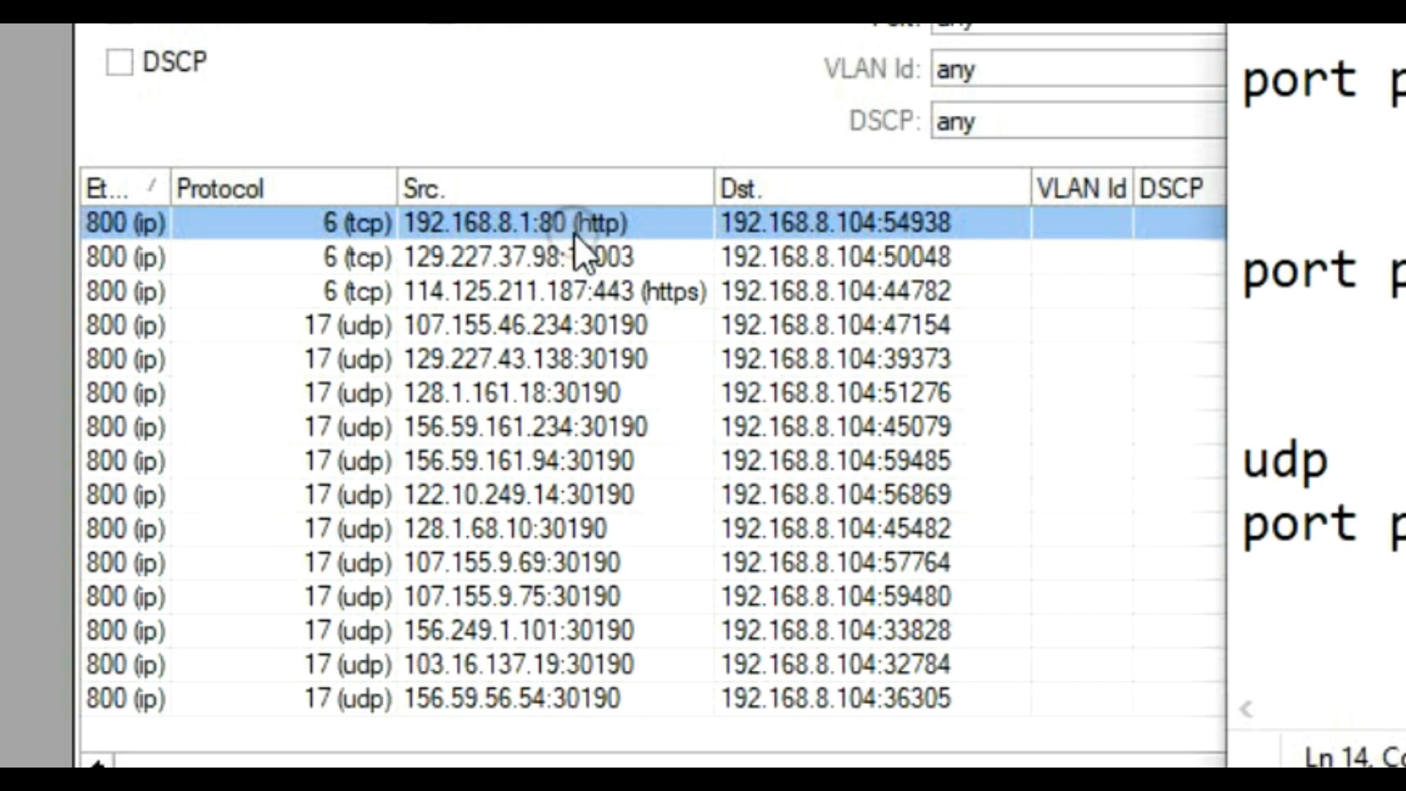
Step: Write 80, under the first port heading in the Notepad notes
left_click(1311, 31)
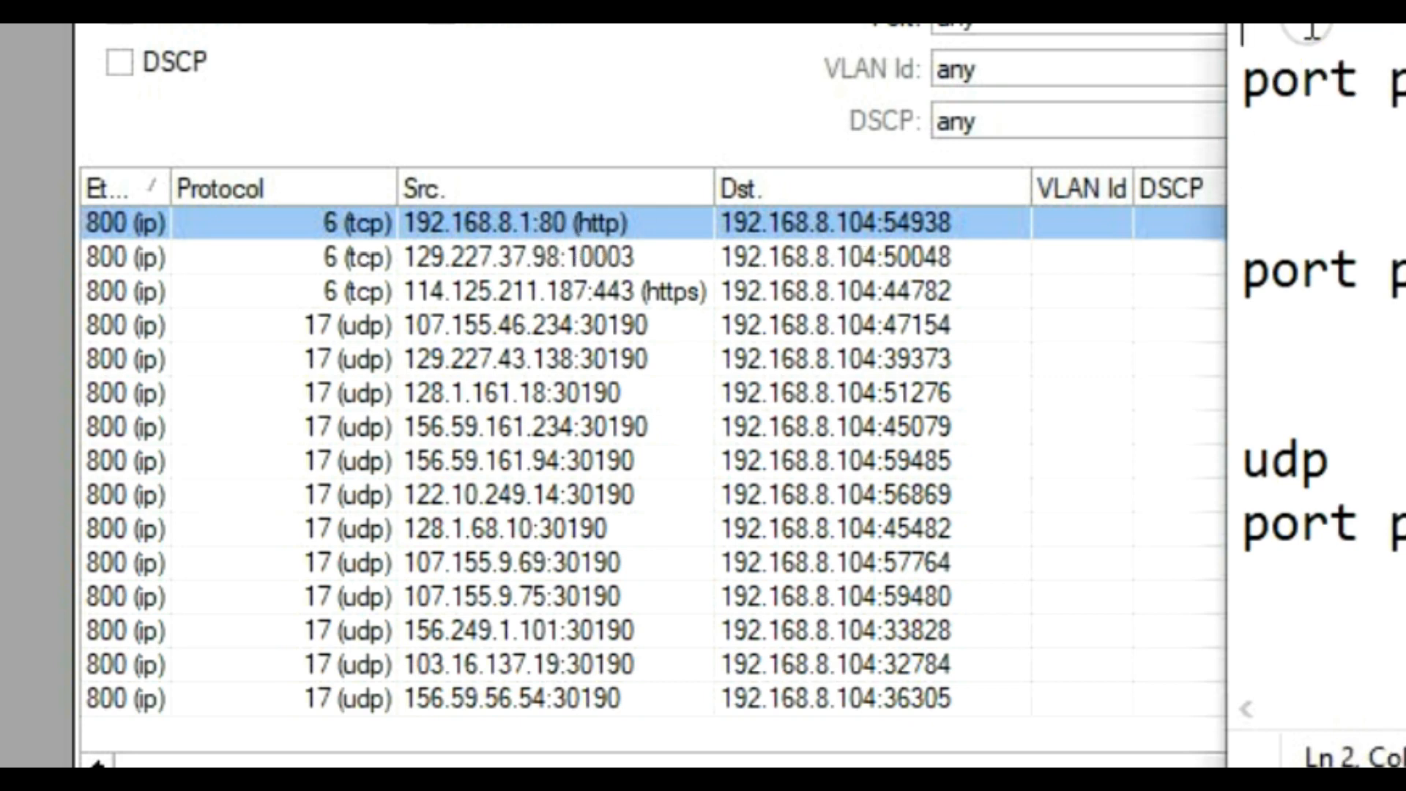
type("8")
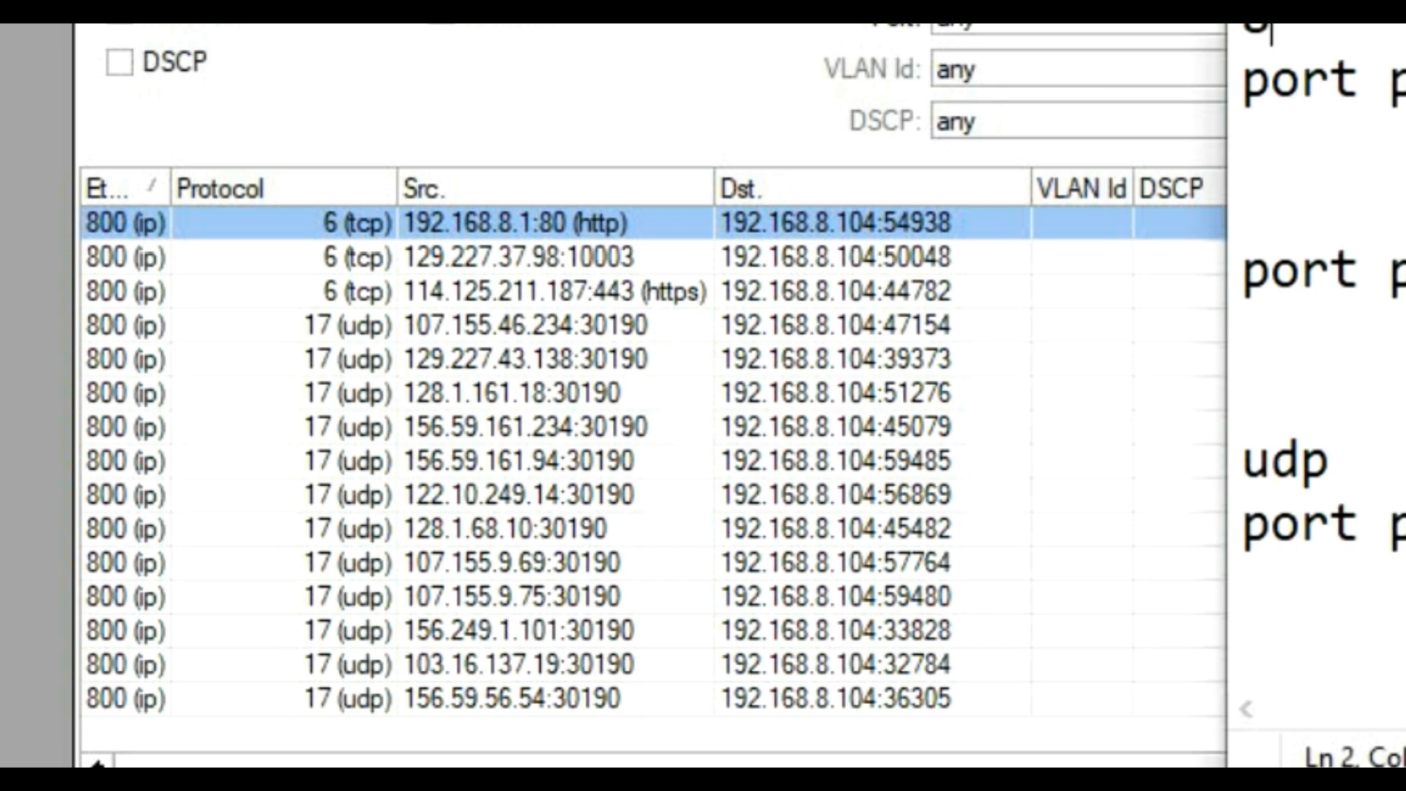
key("BackSpace")
left_click(1307, 53)
scroll(1318, 220, "down", 1)
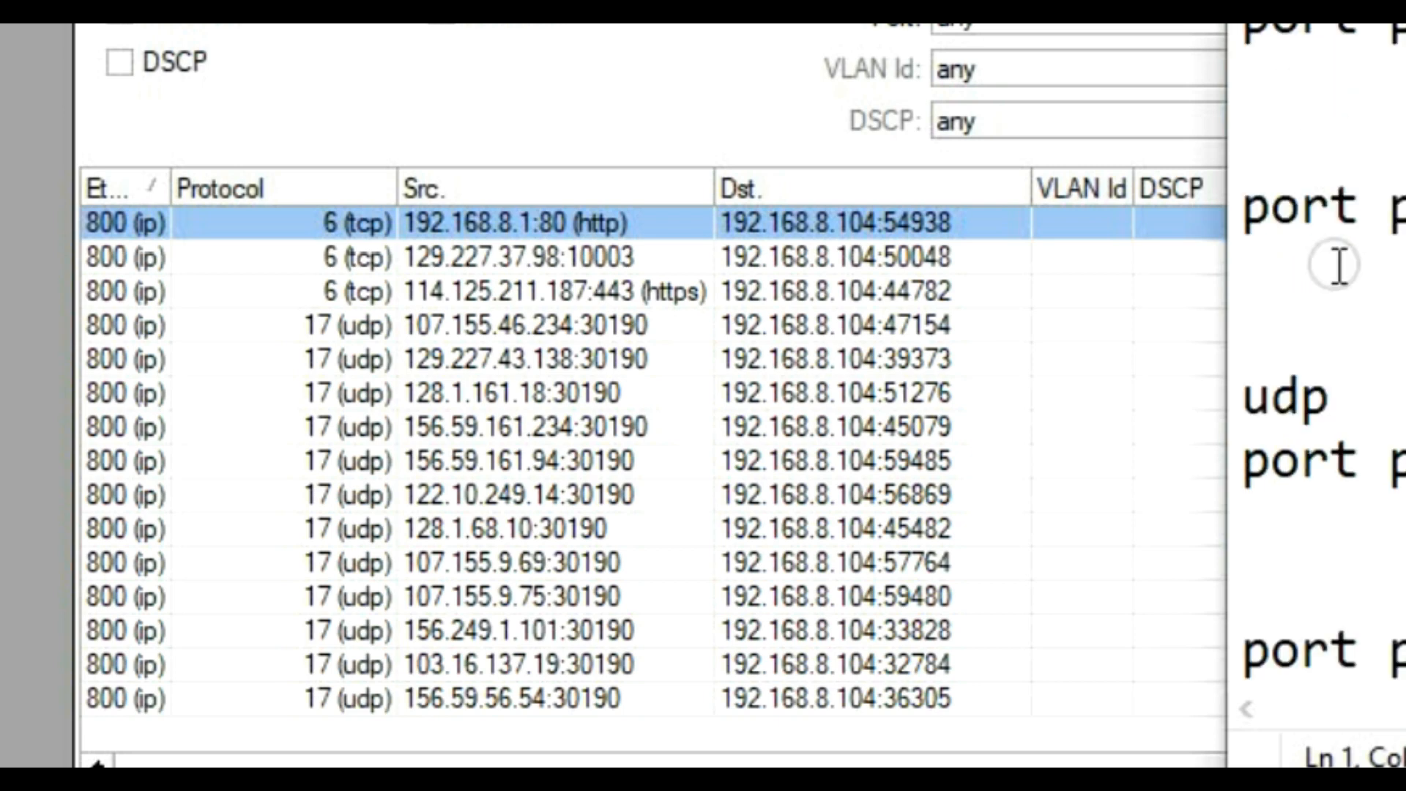
left_click(1292, 67)
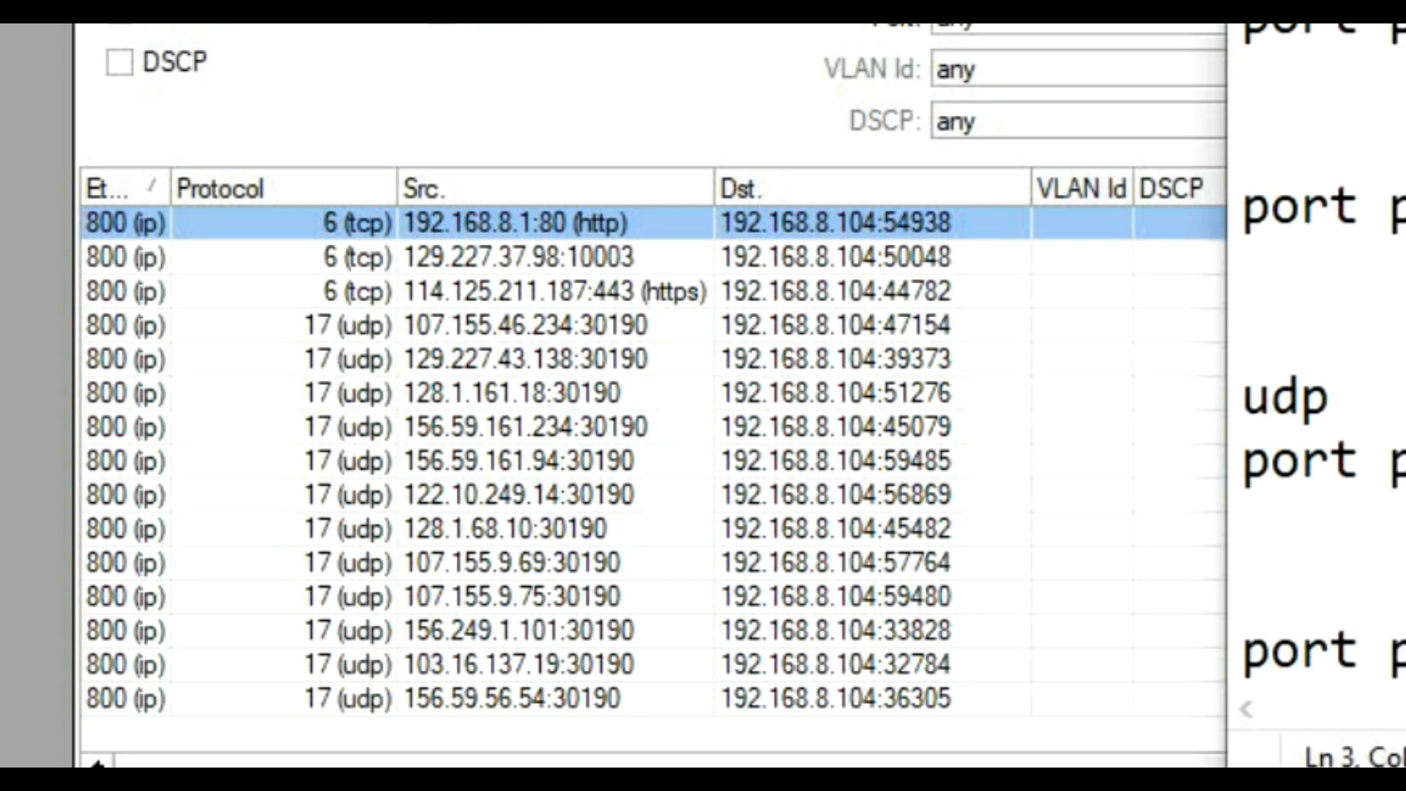
type("80,")
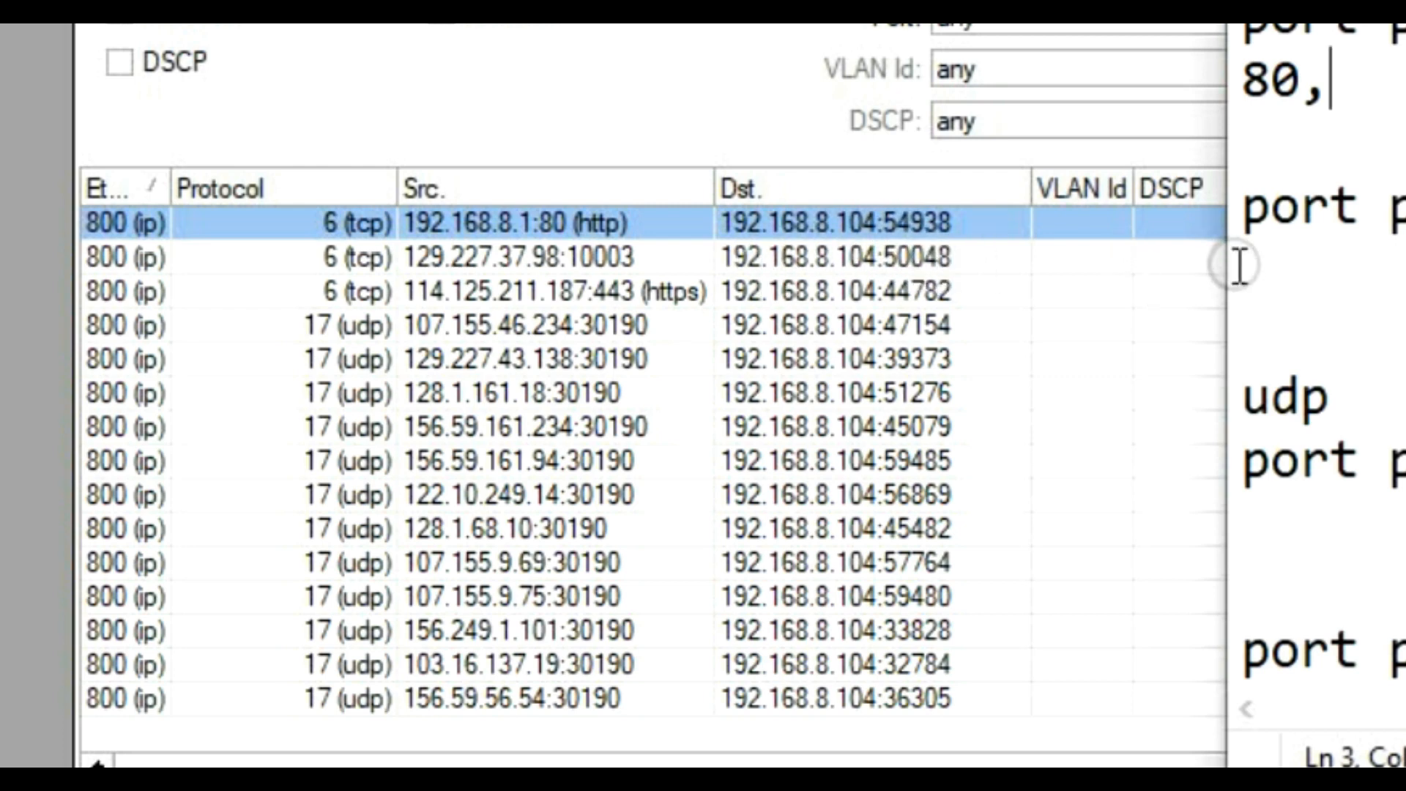
Step: Write 54938 under the second port heading, then select the 129.227.37.98:10003 Torch flow
left_click(1293, 254)
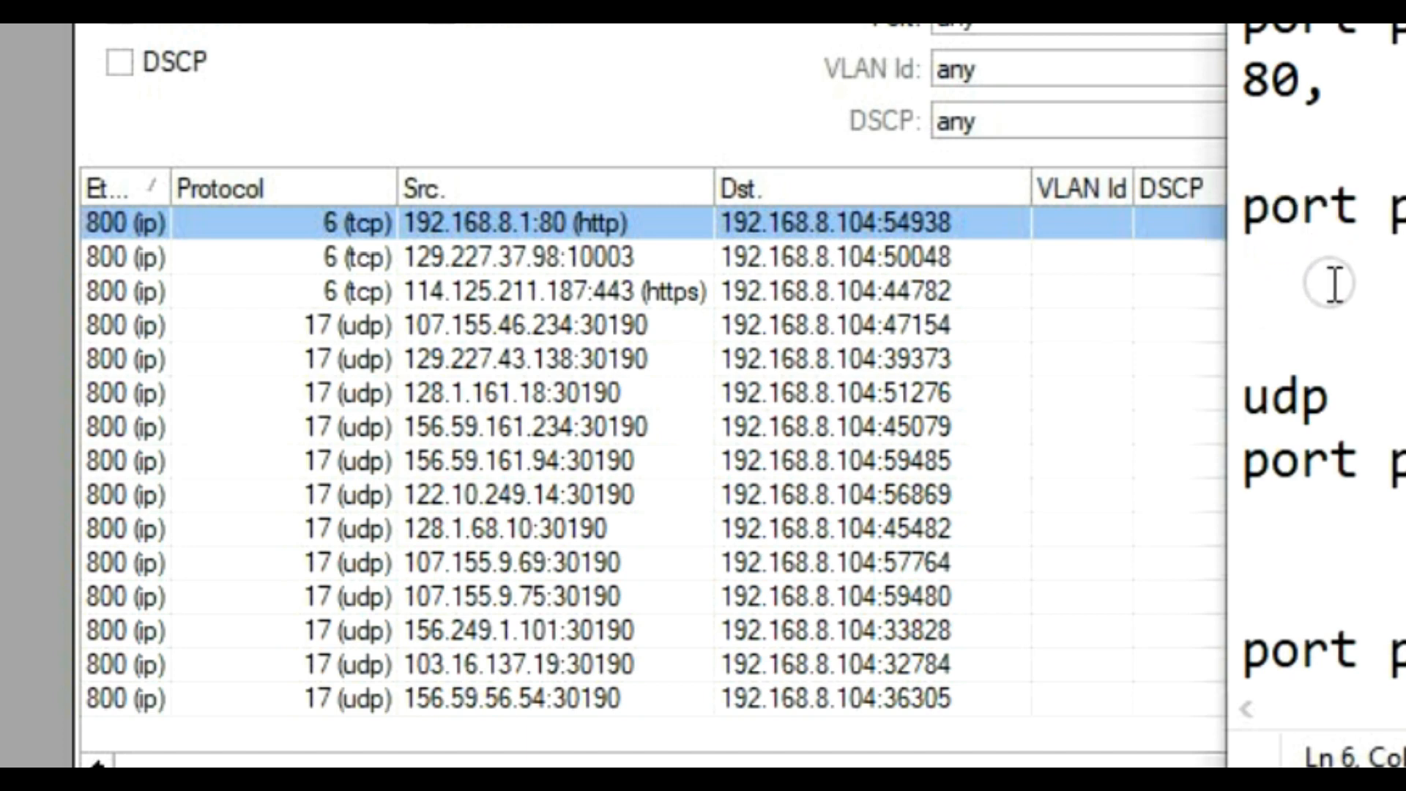
type("54")
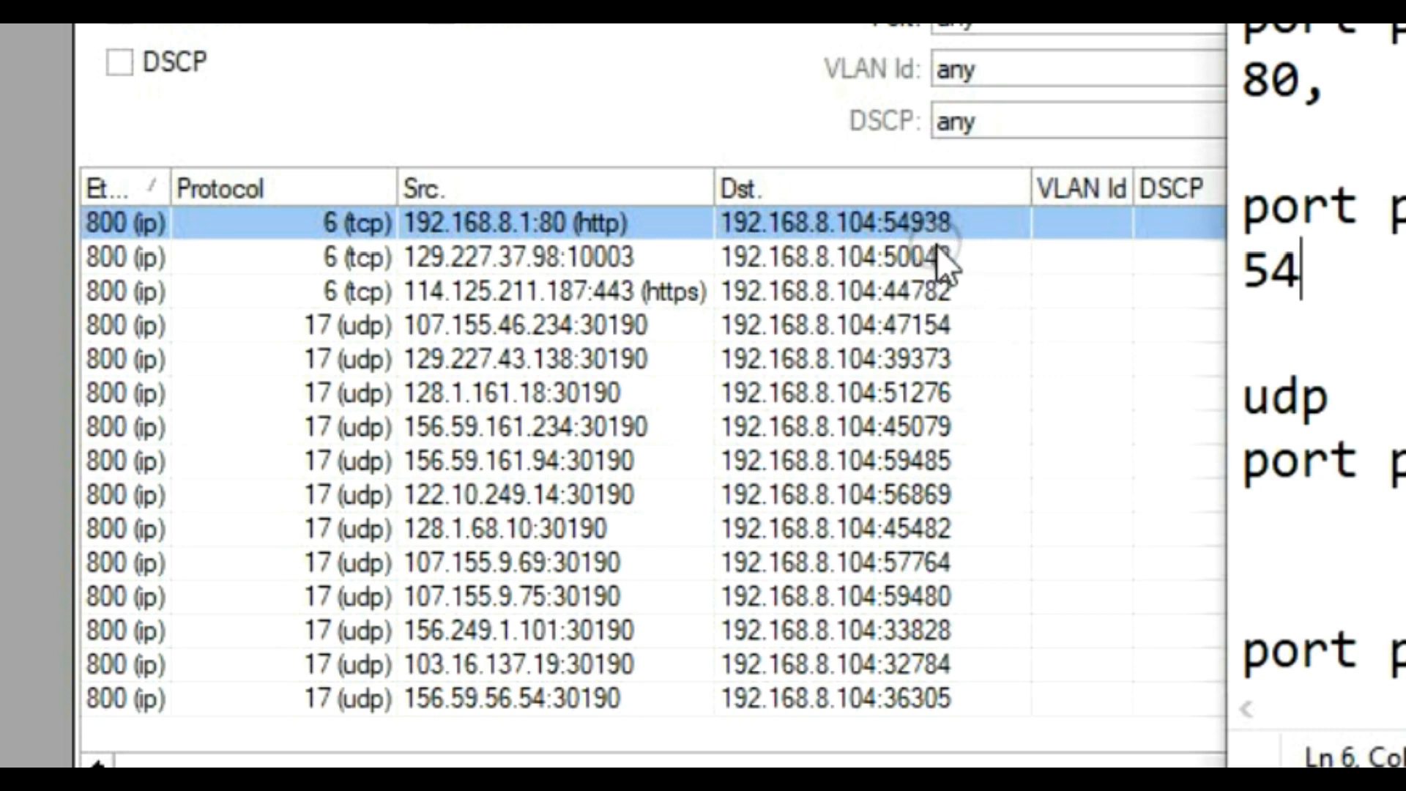
type("93")
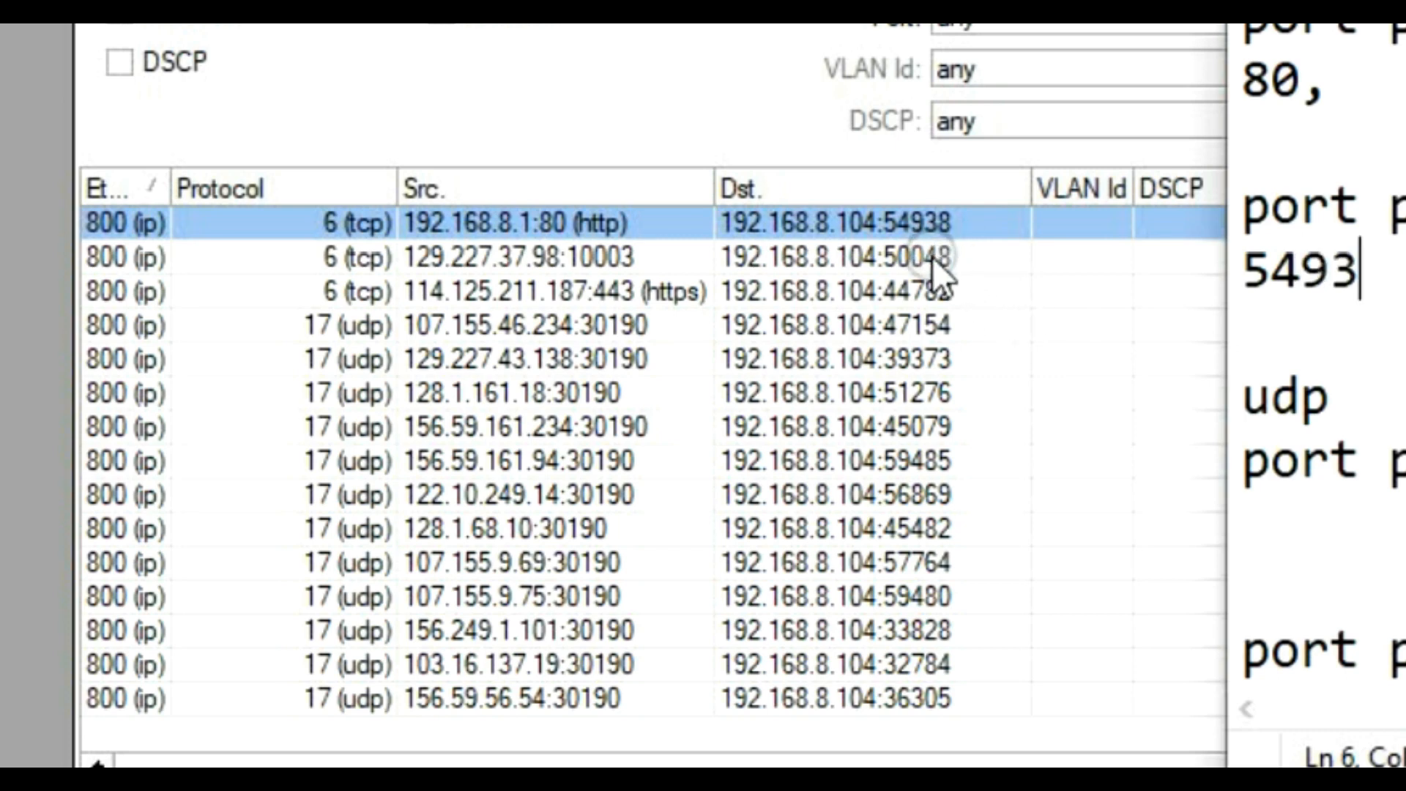
type("8")
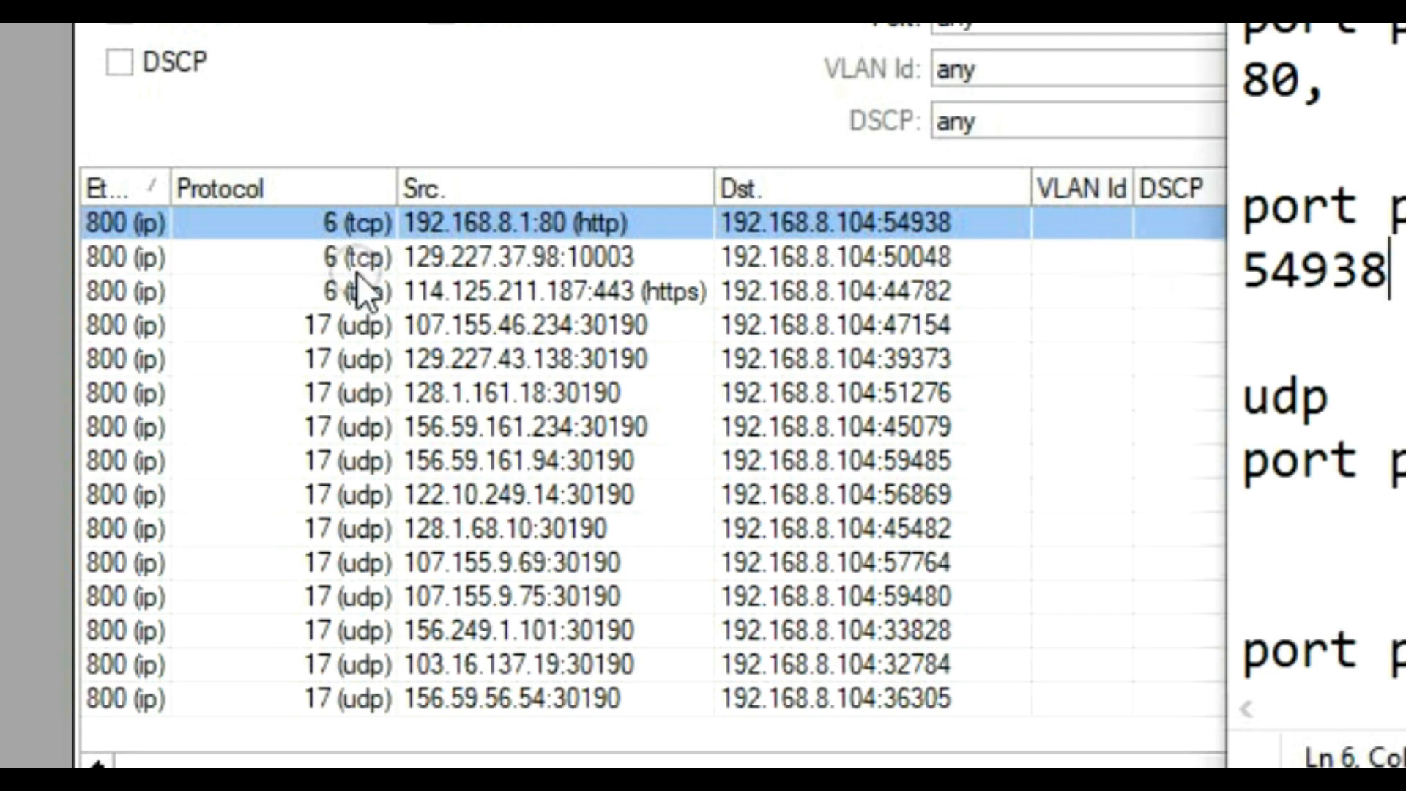
left_click(381, 261)
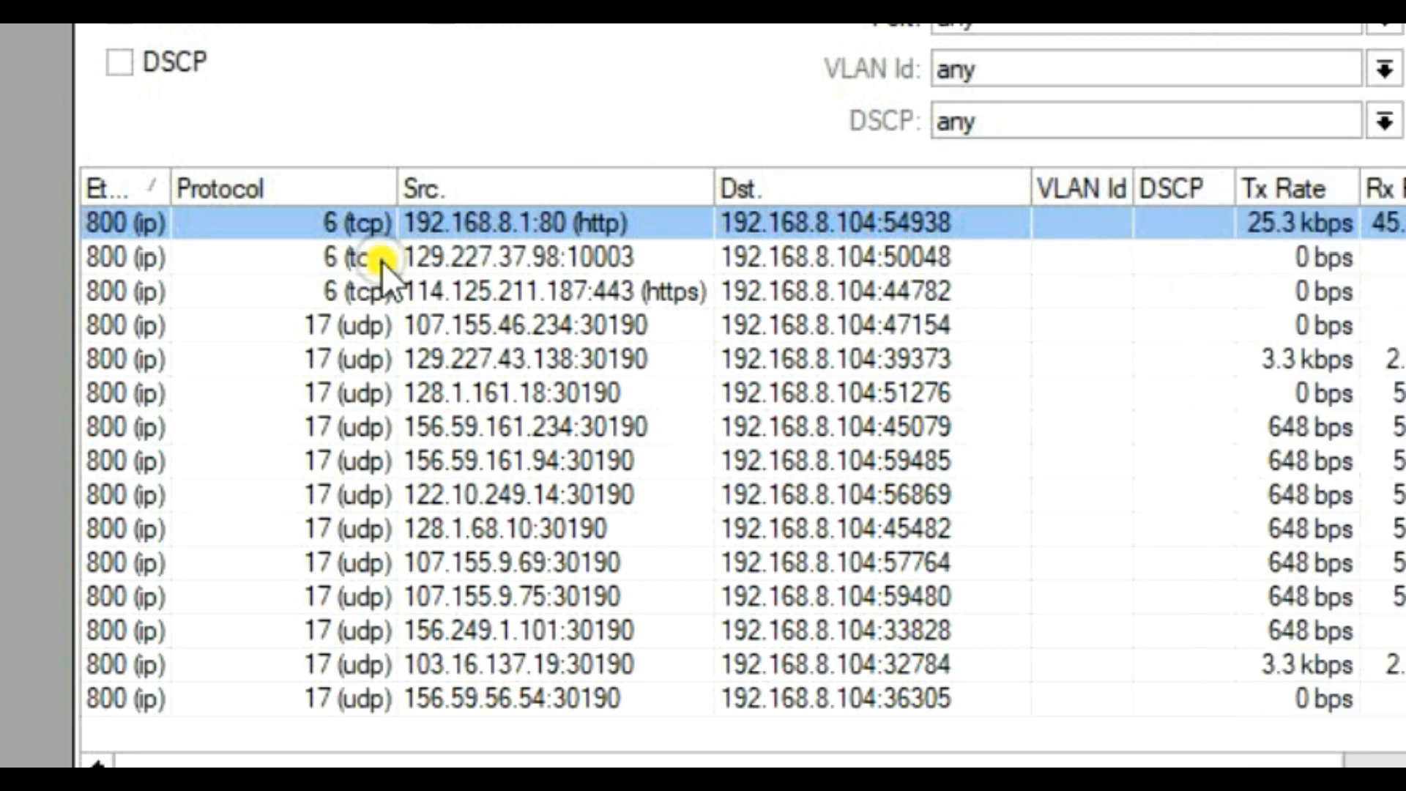
left_click(381, 261)
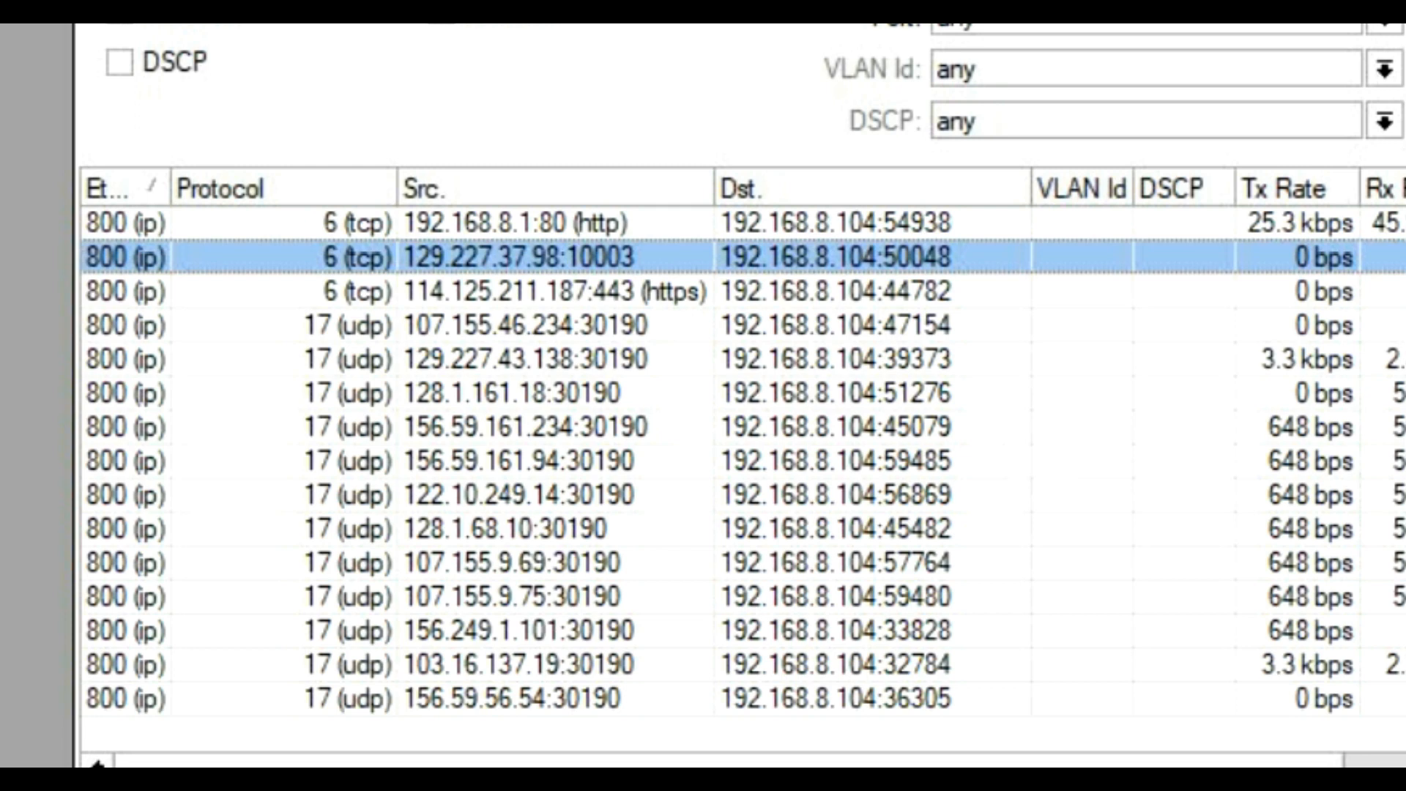
Step: Add the 10003 flow's ports to the TCP trigger and open port lines, then select the 114.125.211.187 HTTPS flow
key("alt+Tab")
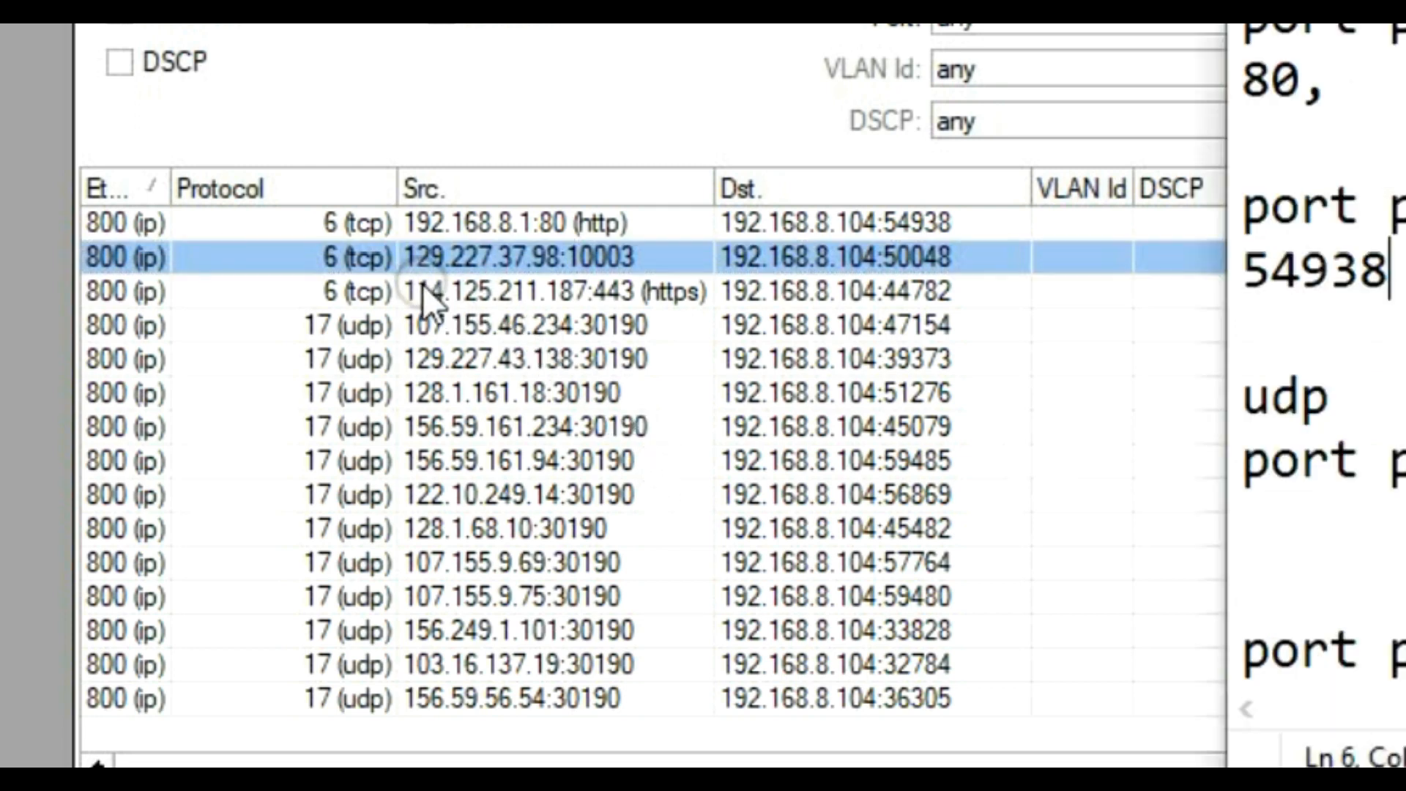
left_click(1341, 84)
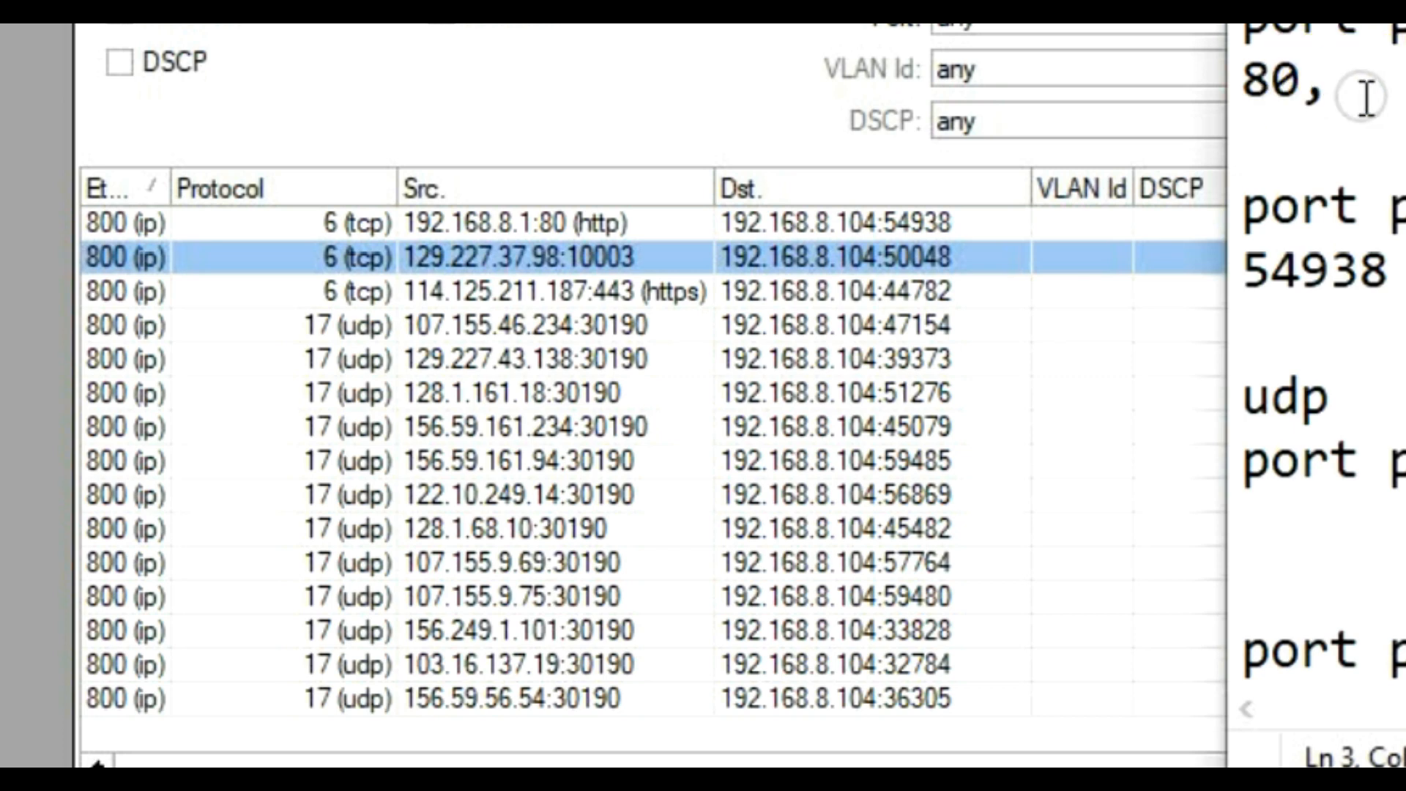
type("100")
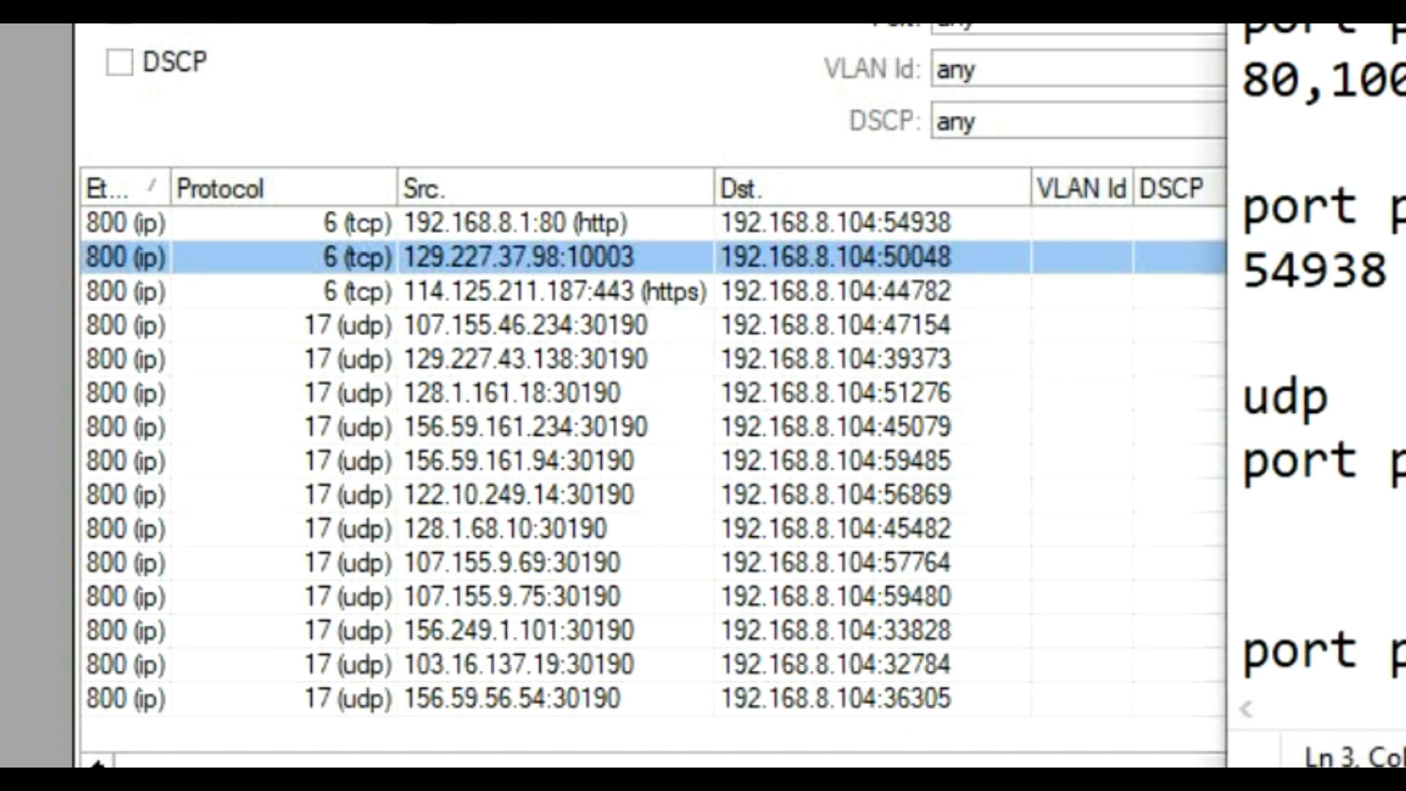
left_click(1370, 306)
type(",")
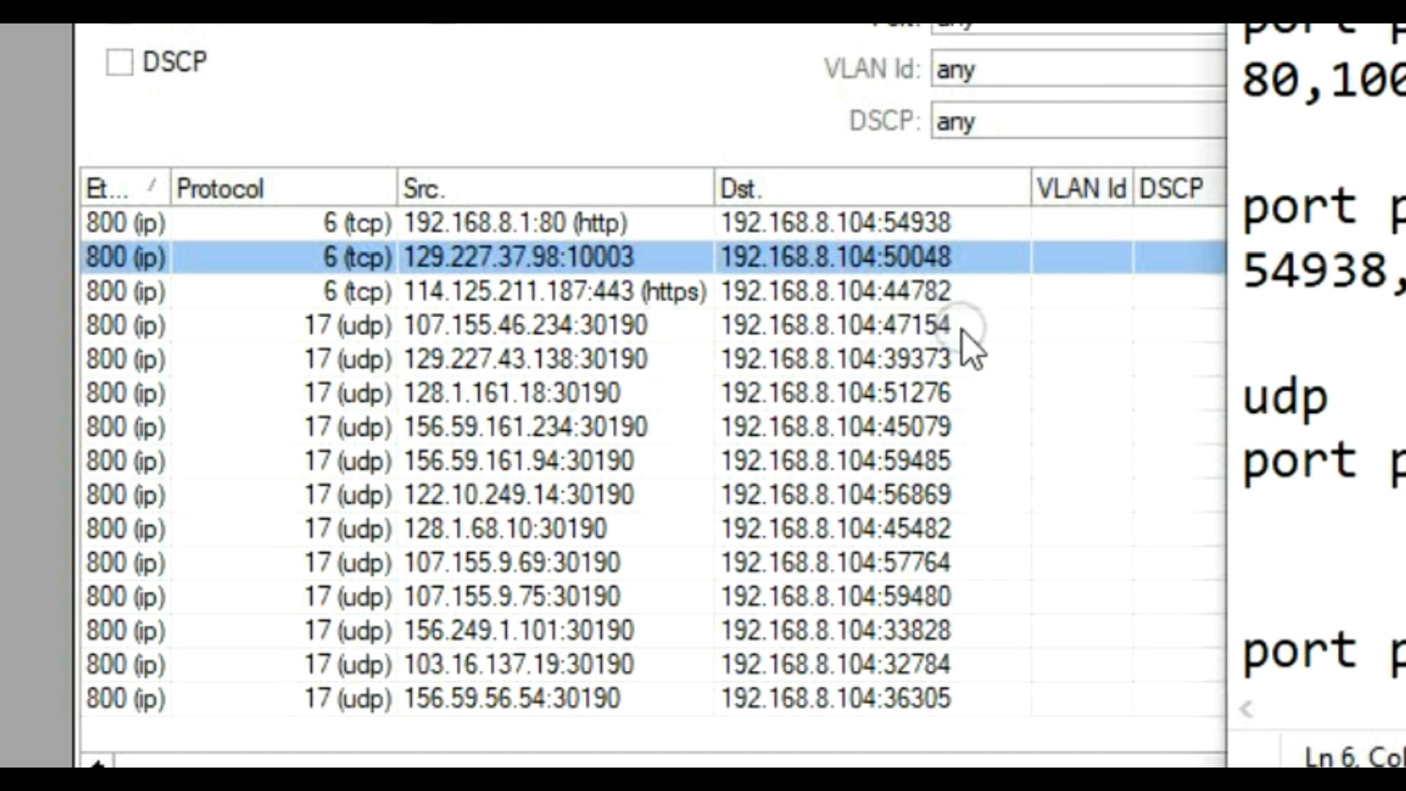
left_click(1392, 42)
left_click(384, 297)
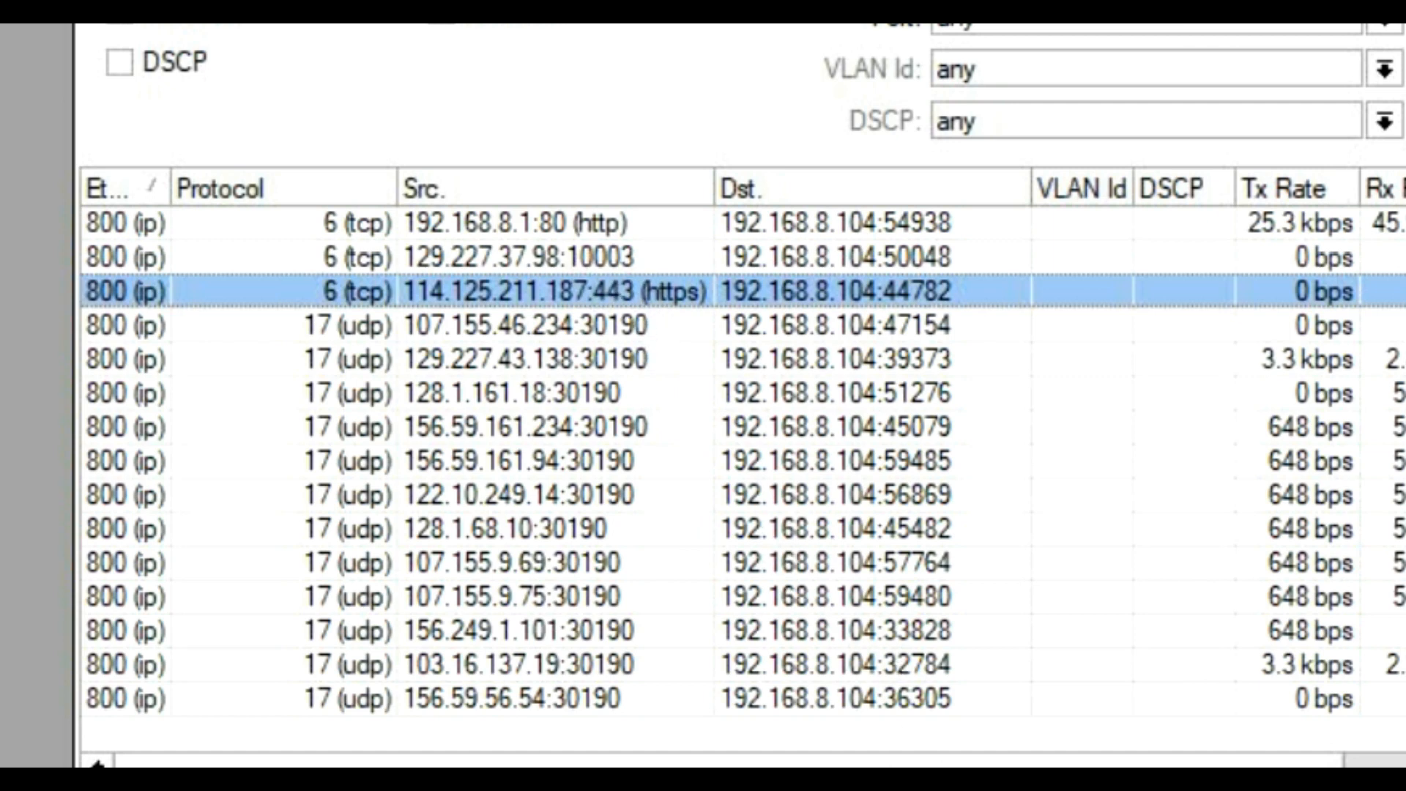
Step: Complete the TCP lines as 80,10003,443 and 54938,50048,44782, then select the 107.155.46.234 UDP flow
key("alt+Tab")
left_click(1399, 79)
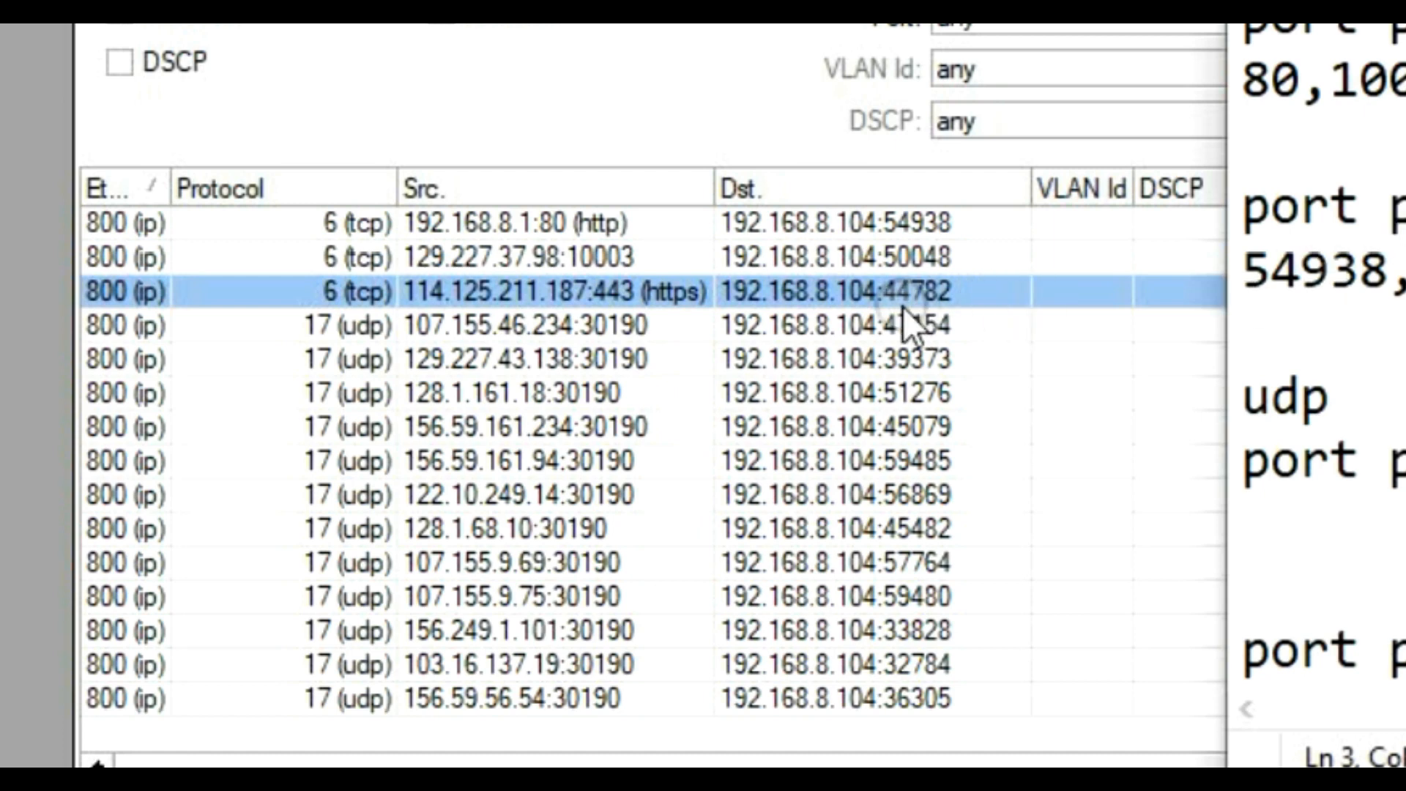
left_click(1399, 271)
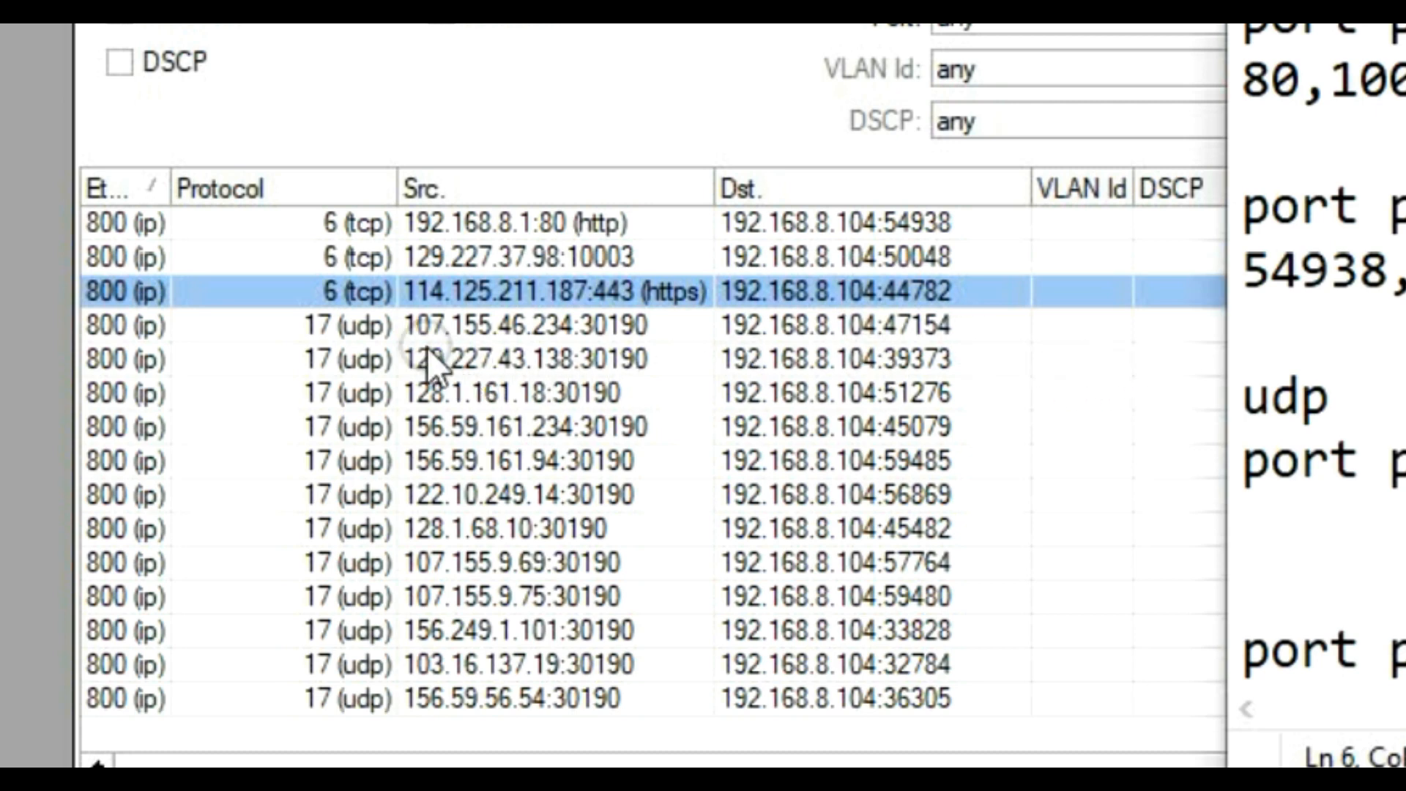
left_click(369, 335)
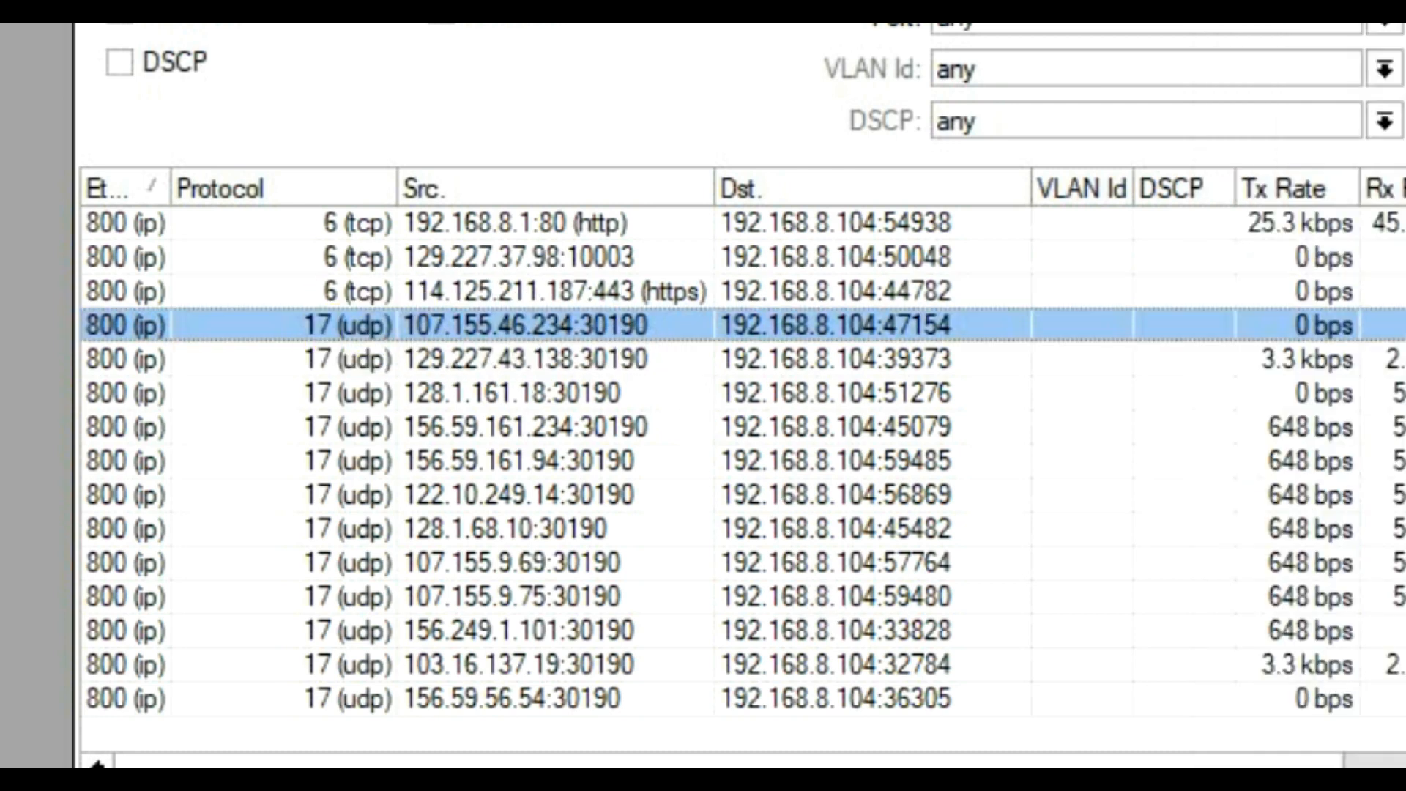
Step: Record UDP trigger port 30190 and open port 47154 in a new UDP section
key("alt+Tab")
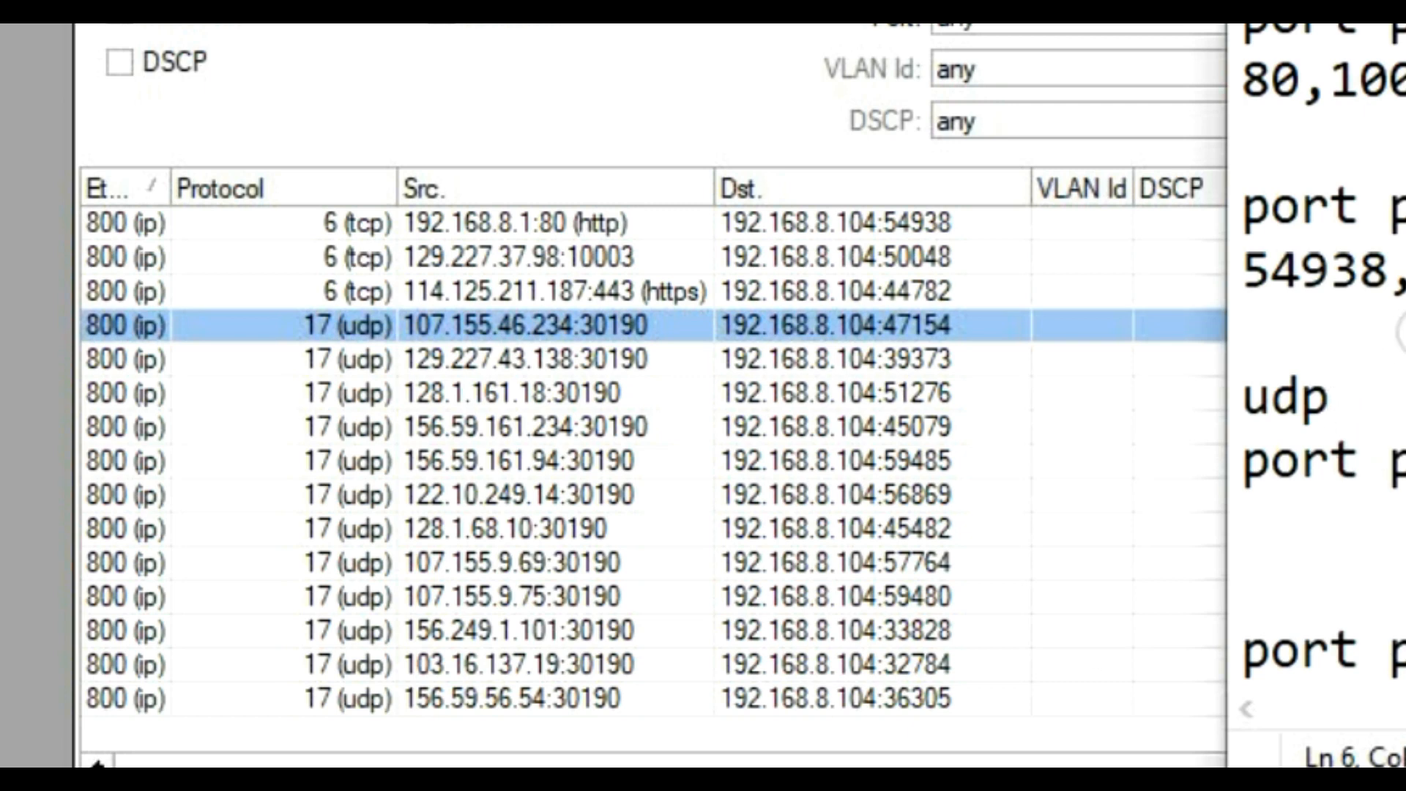
scroll(1369, 450, "down", 1)
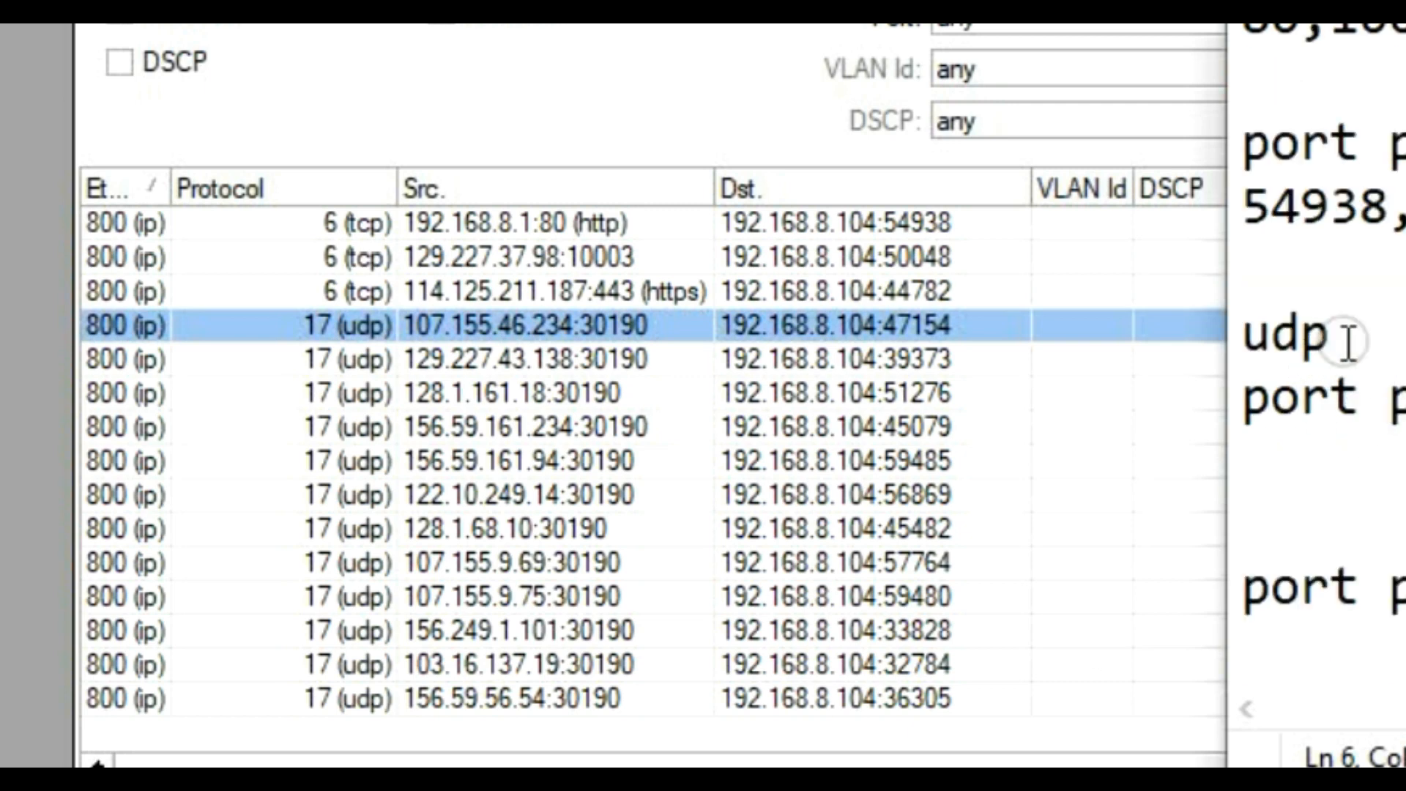
left_click(1370, 335)
left_click(1280, 446)
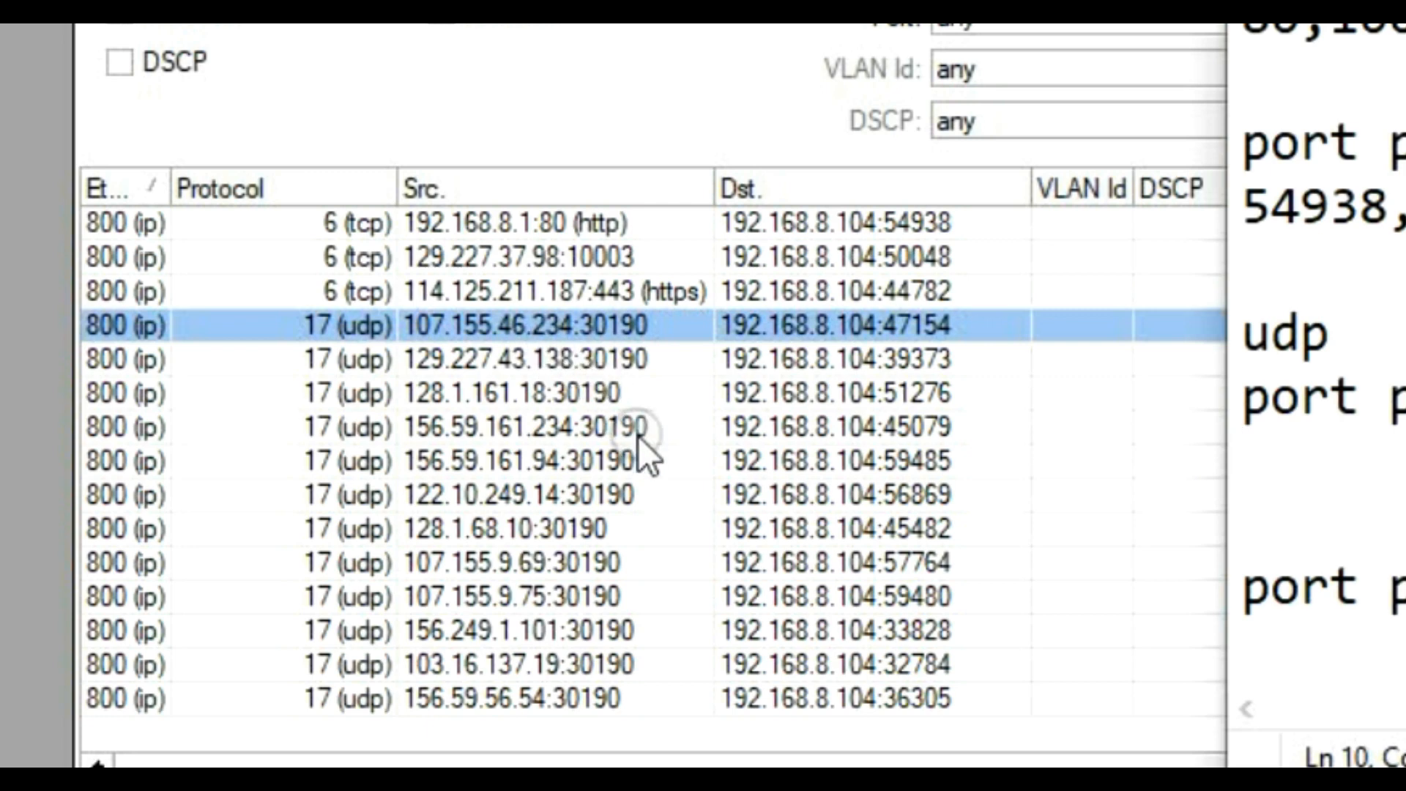
type("30")
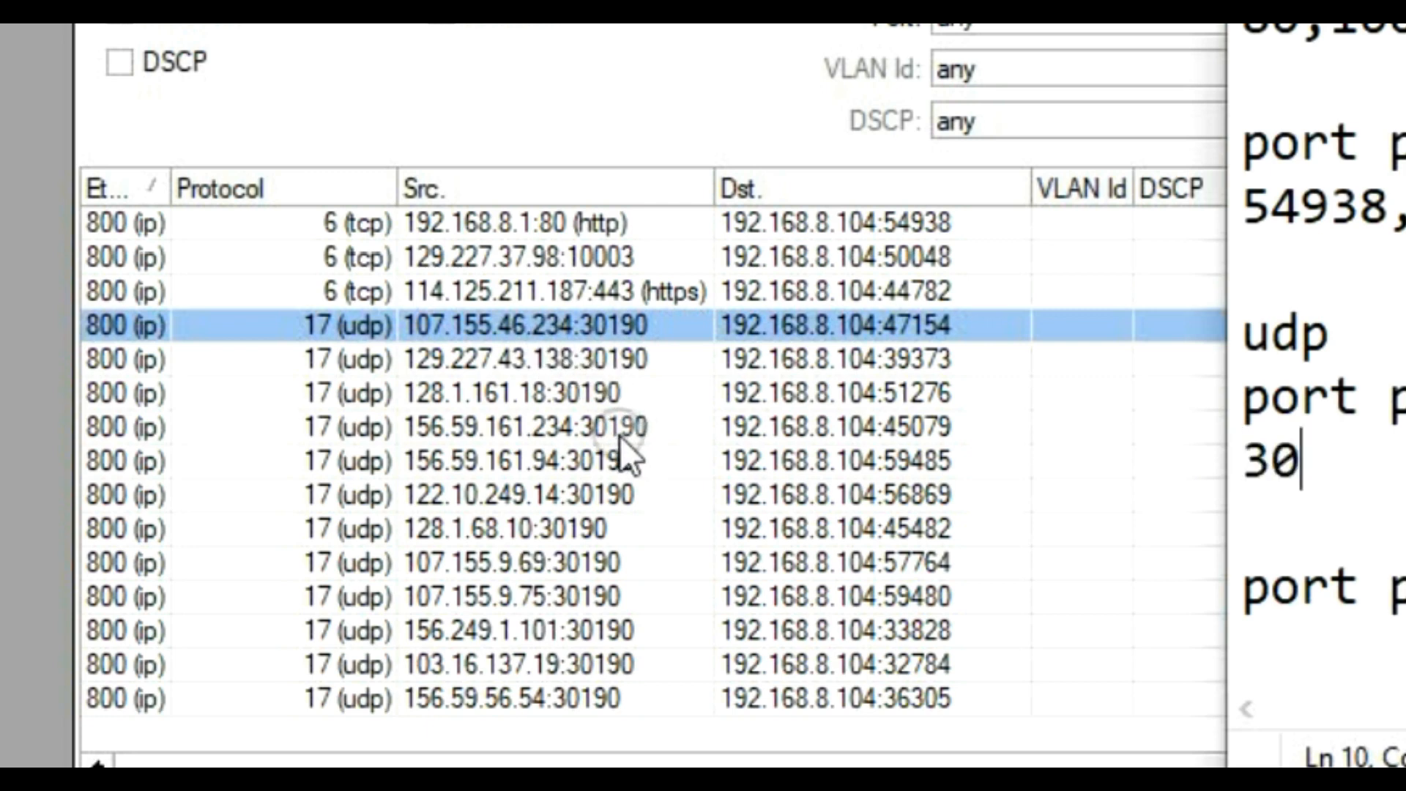
type("190")
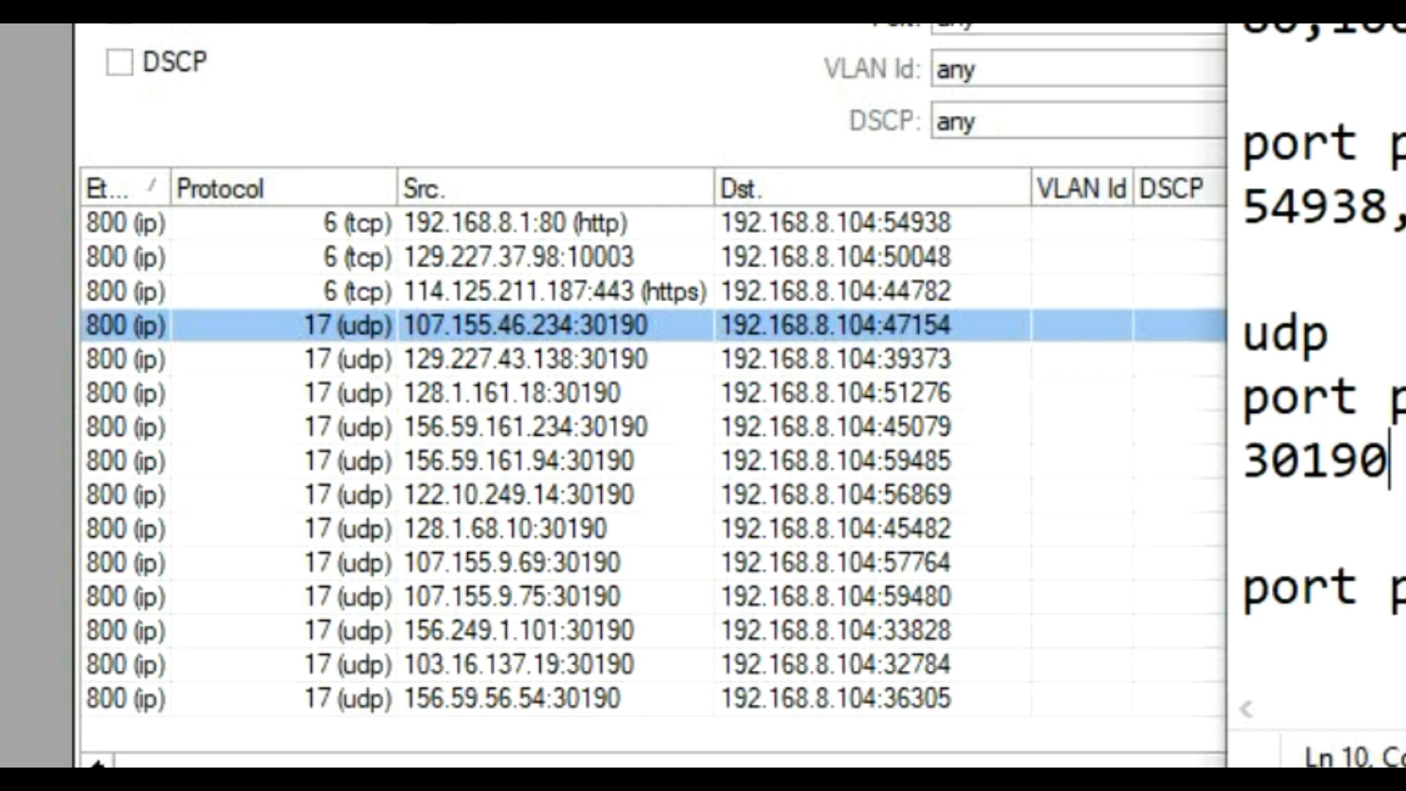
type(",")
left_click(1350, 636)
type("4")
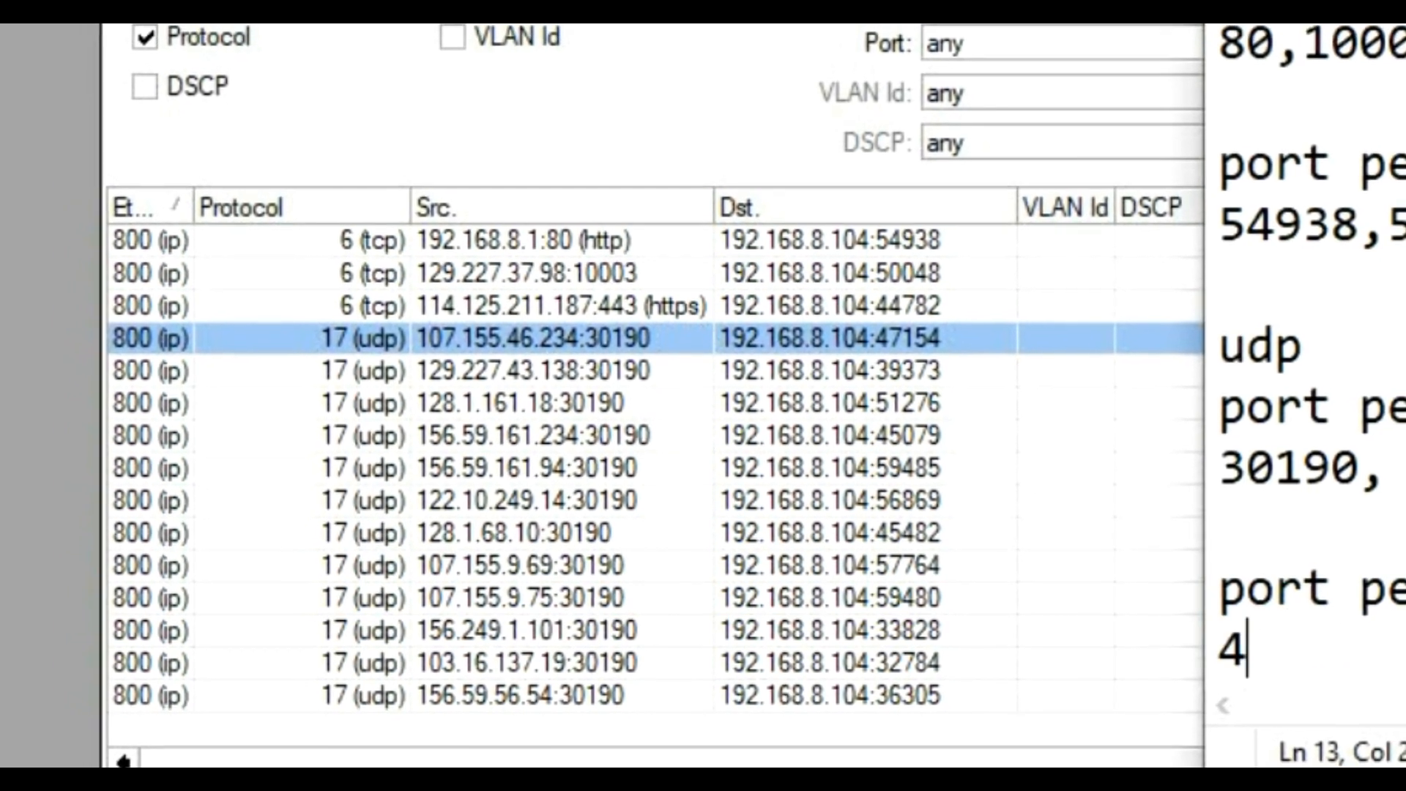
type("7")
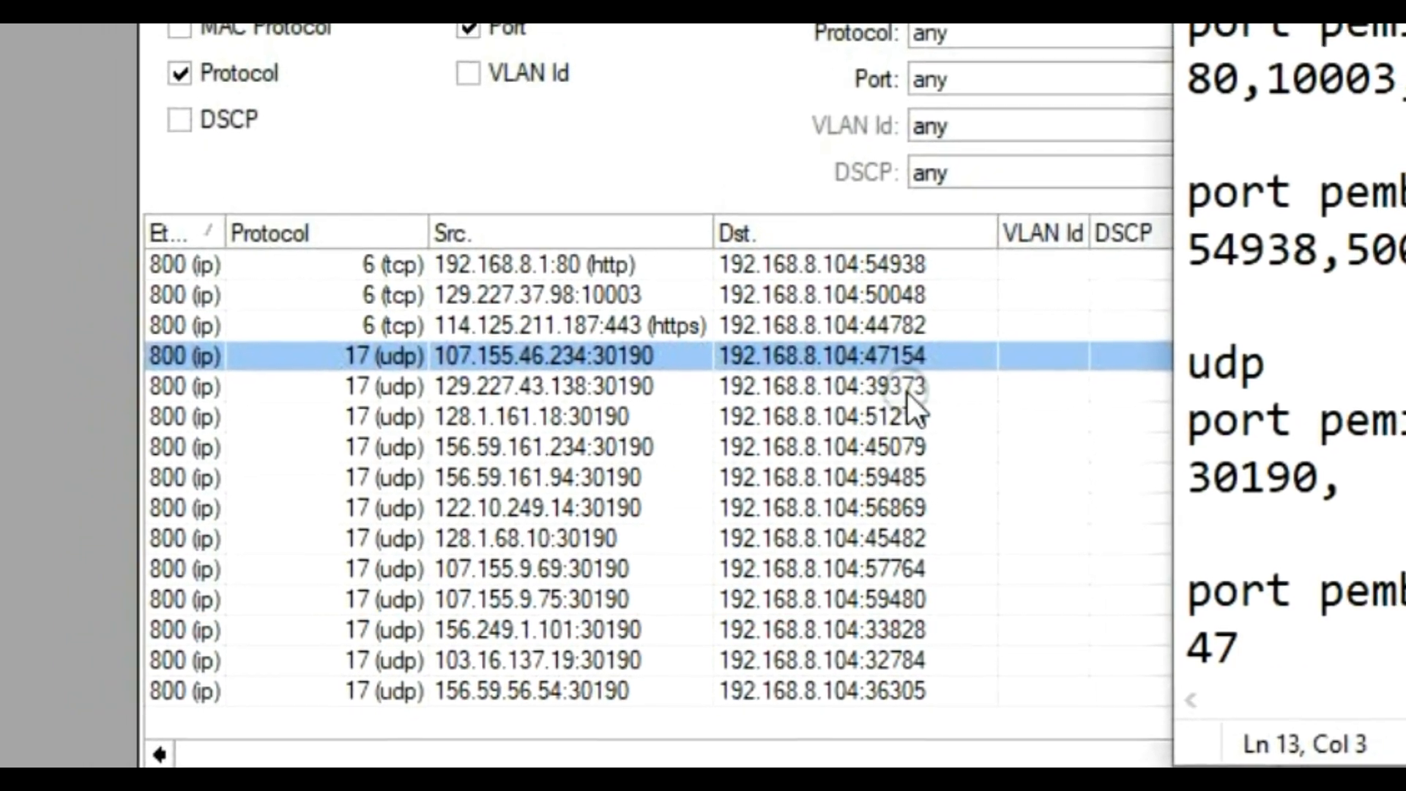
type("154")
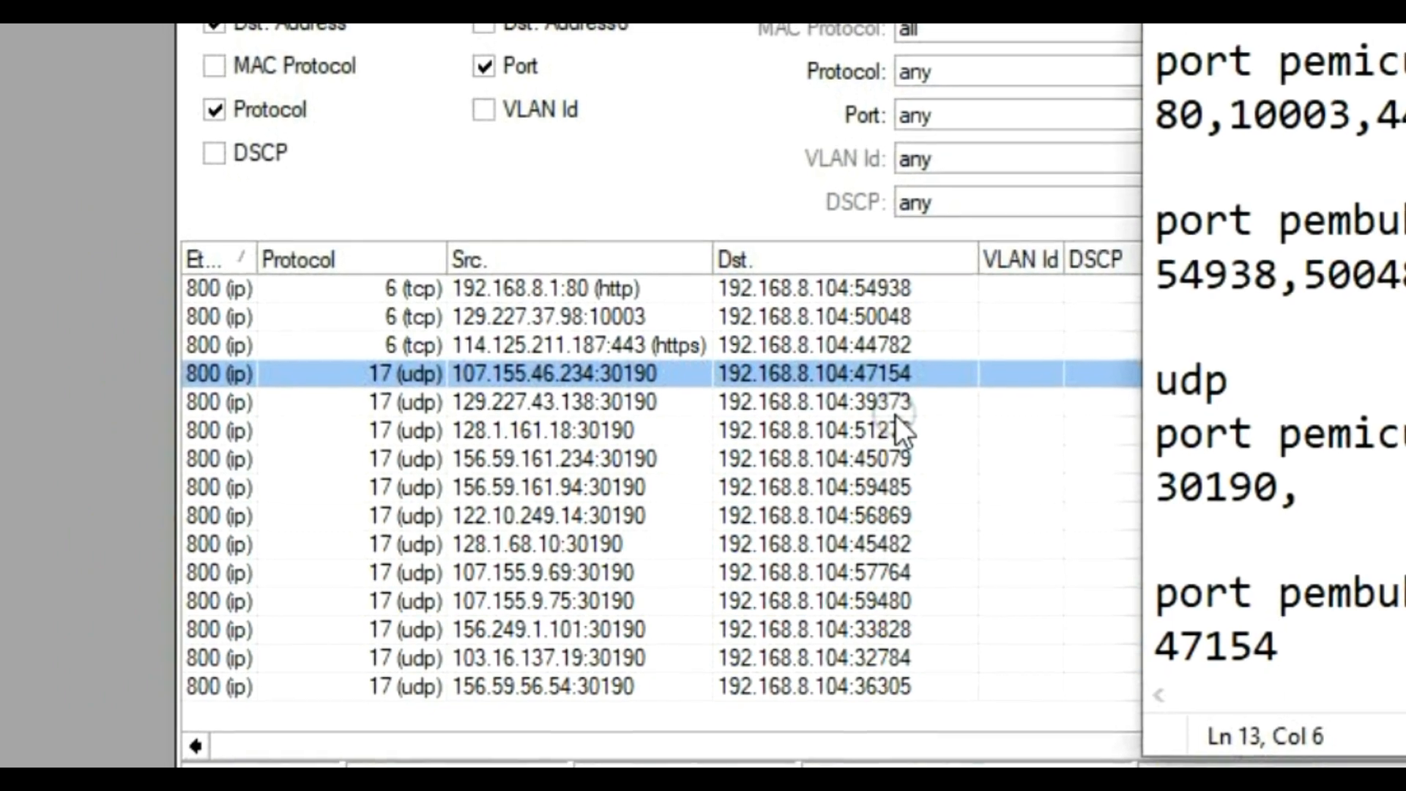
type(",")
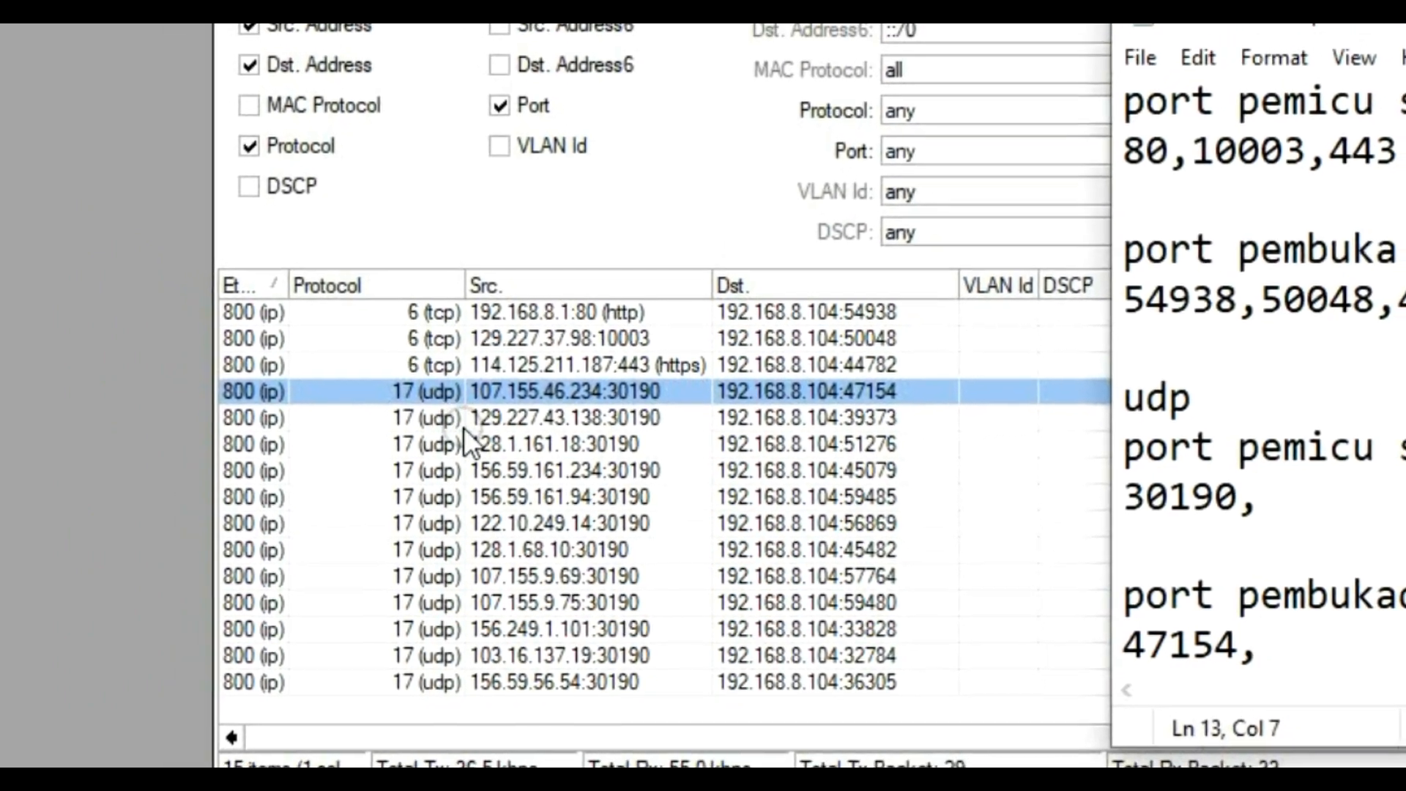
Step: Select the 129.227.43.138 UDP flow and return to the UDP trigger ports line in the notes
left_click(466, 423)
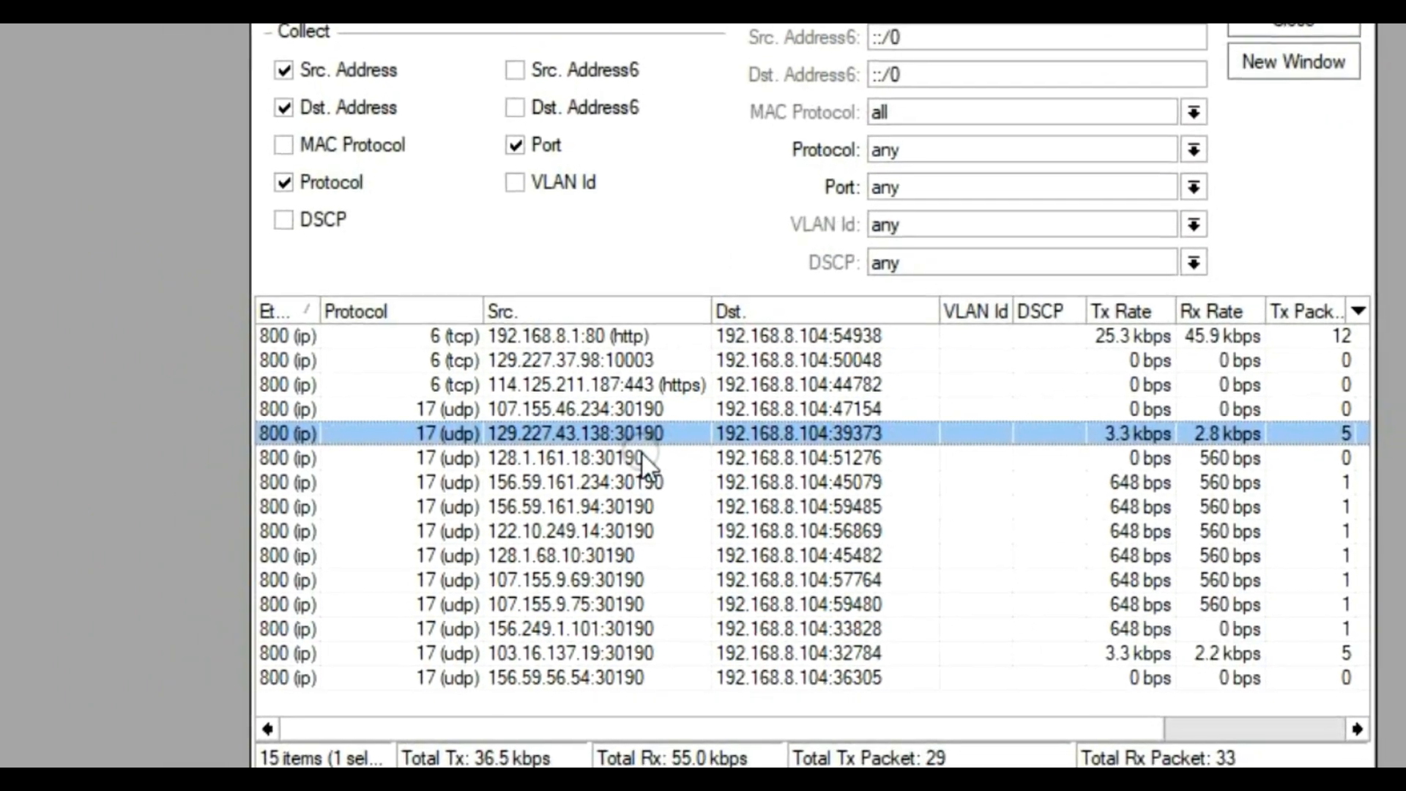
left_click(614, 766)
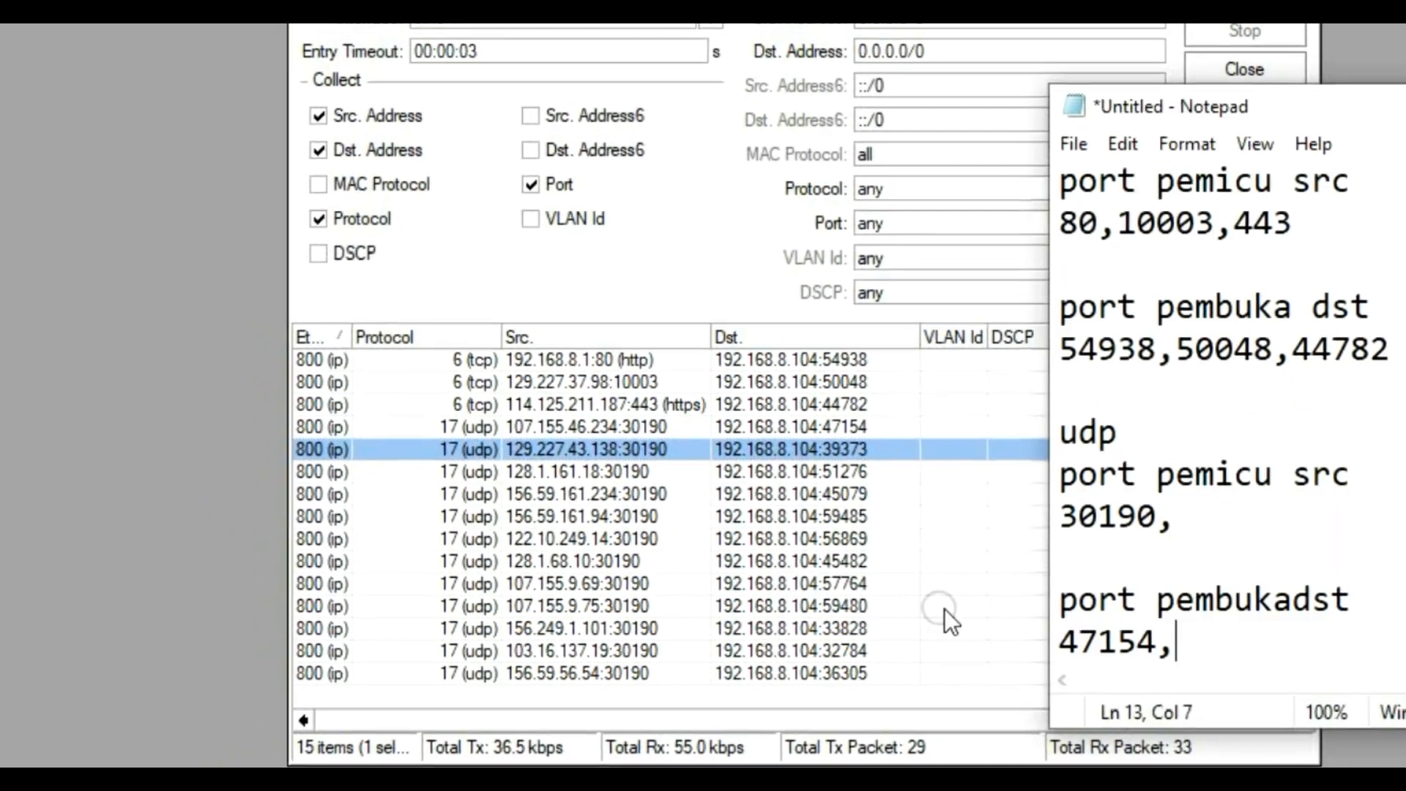
left_click(1216, 521)
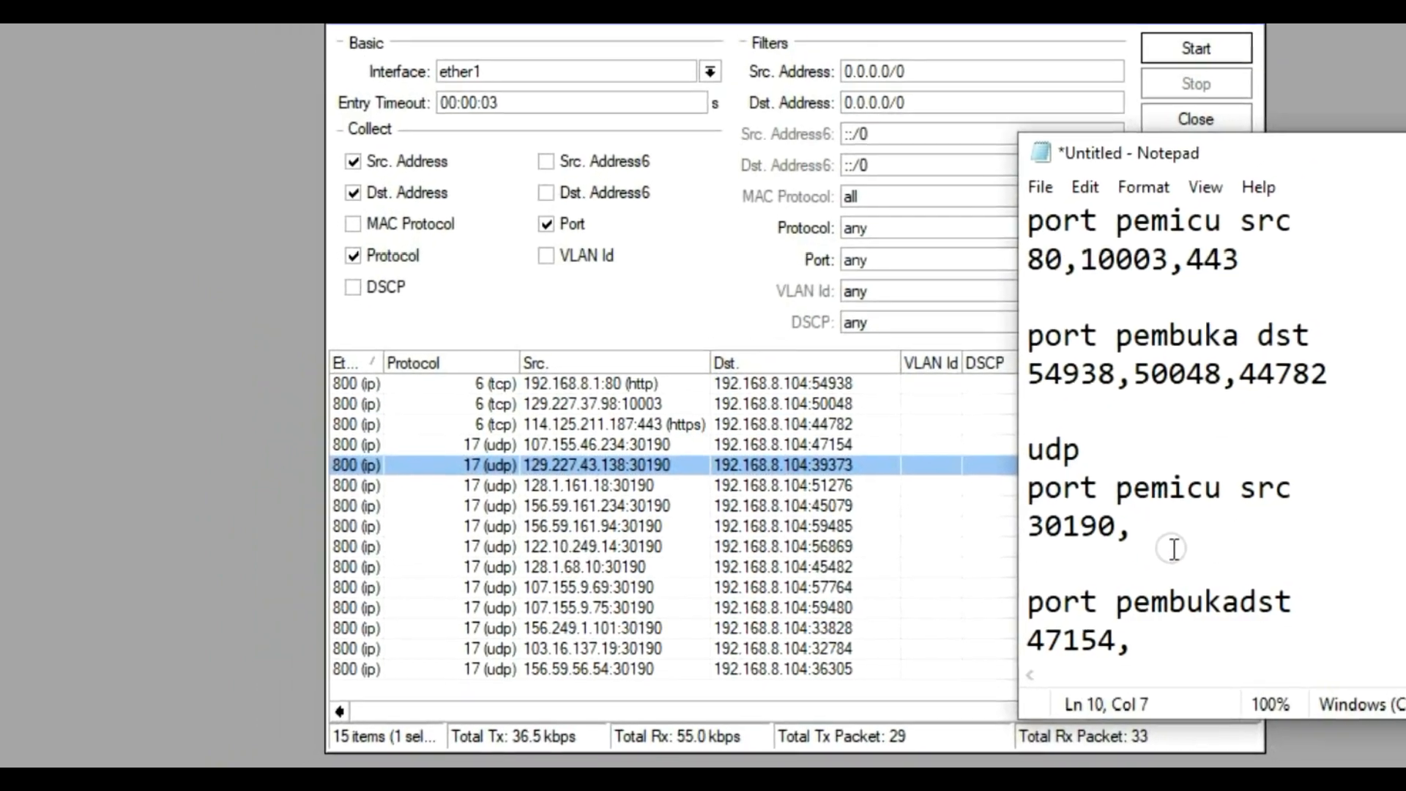
Step: Append UDP open ports 39373, 51276, 45079, 59485, 56869, 45492 and 33828 after 47154
type("30")
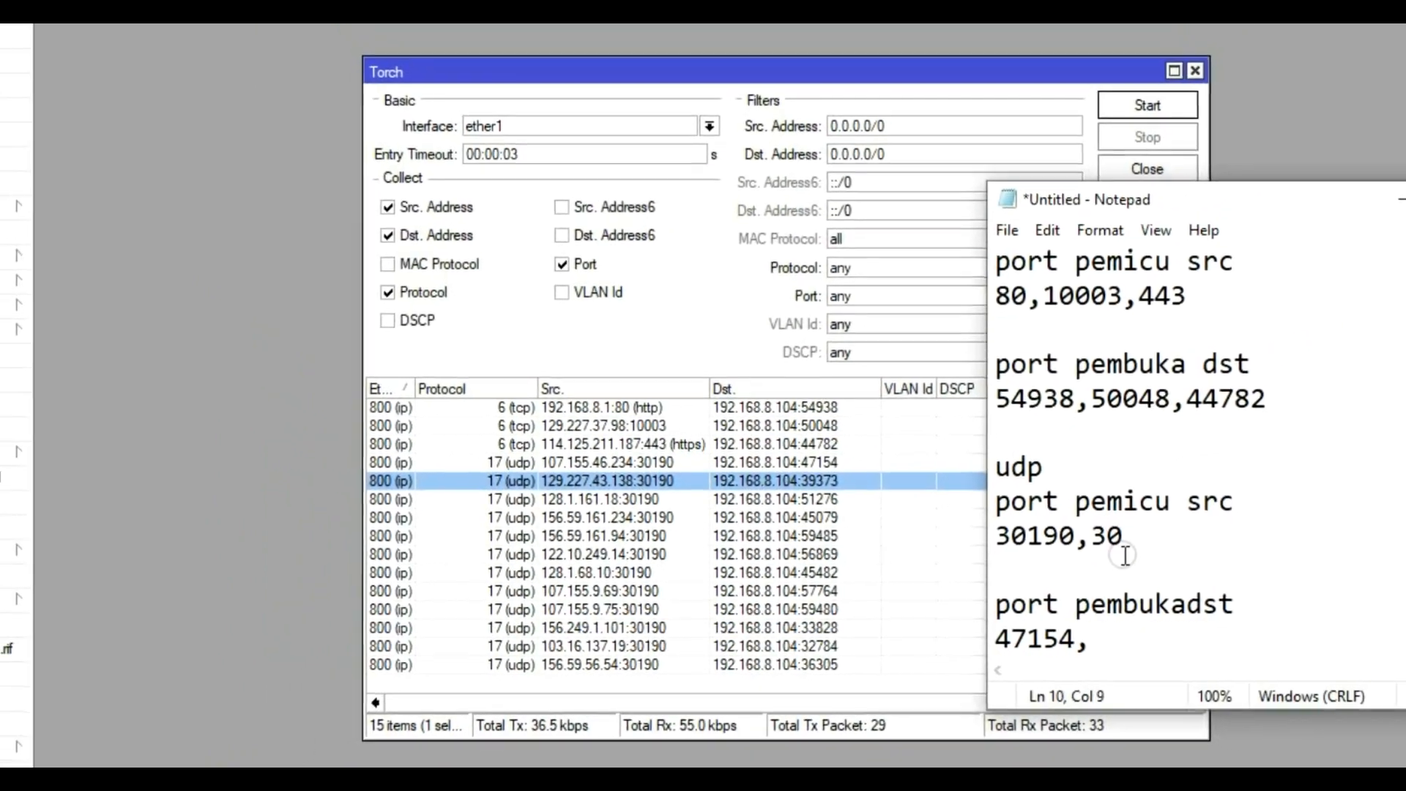
type("190")
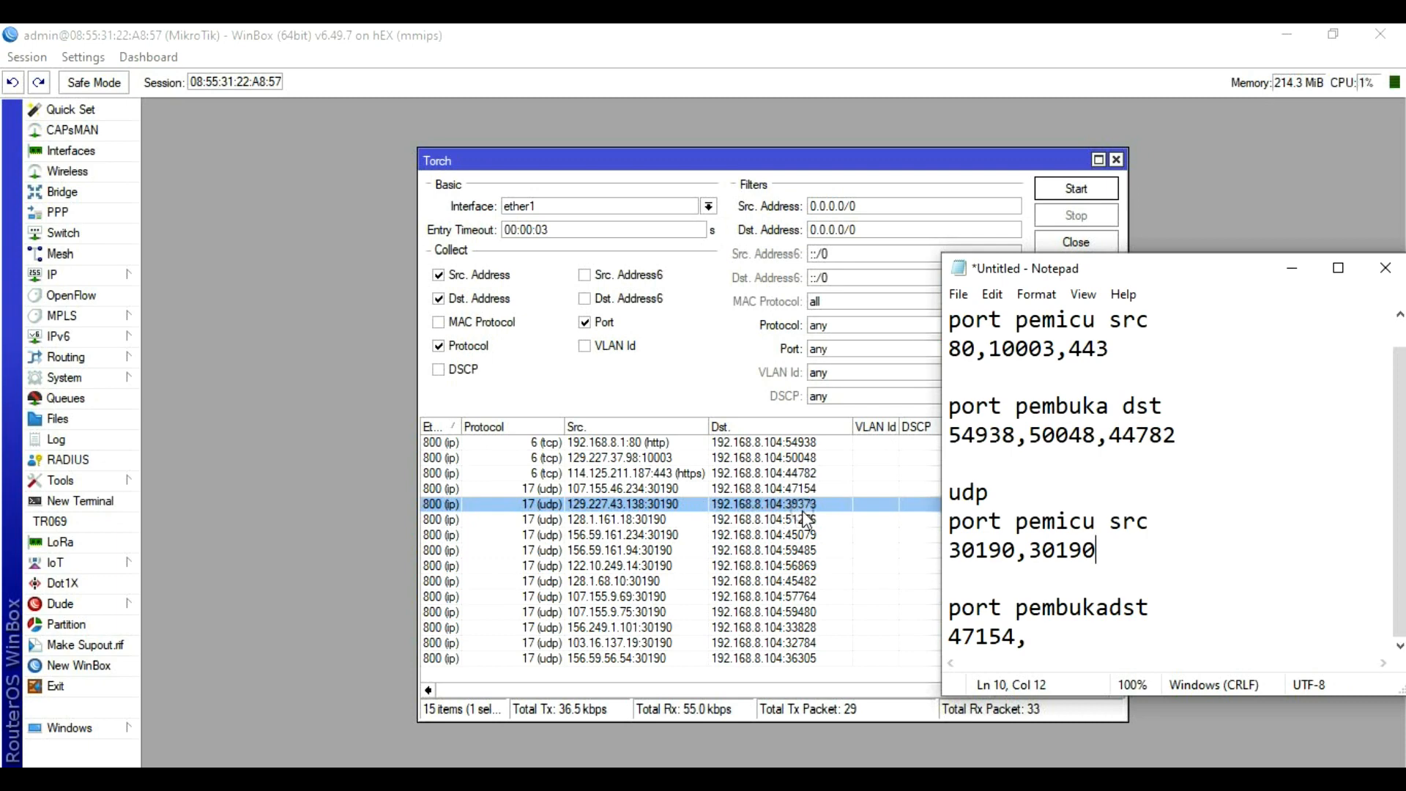
left_click(1068, 635)
type("39")
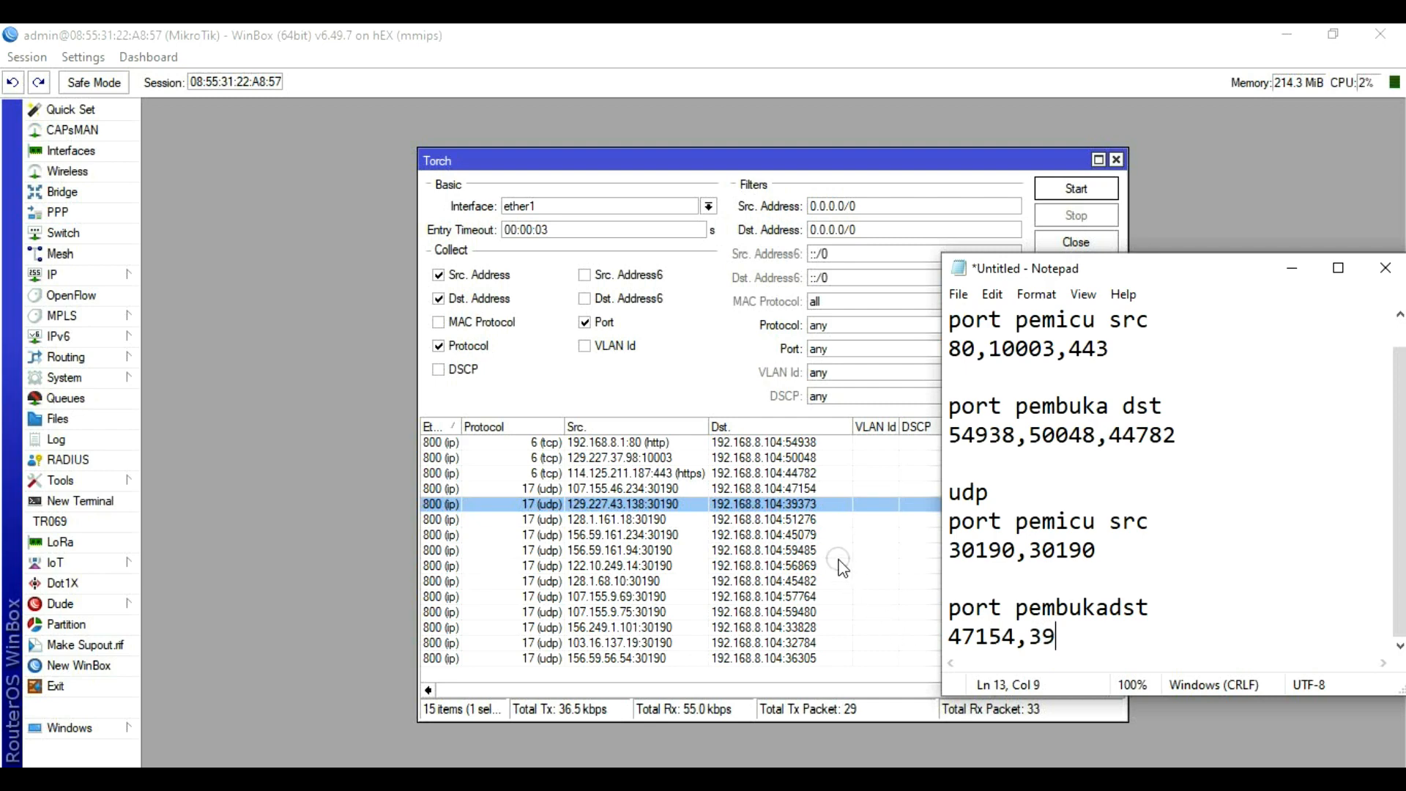
type("373,51276,45079,59485,56869,4")
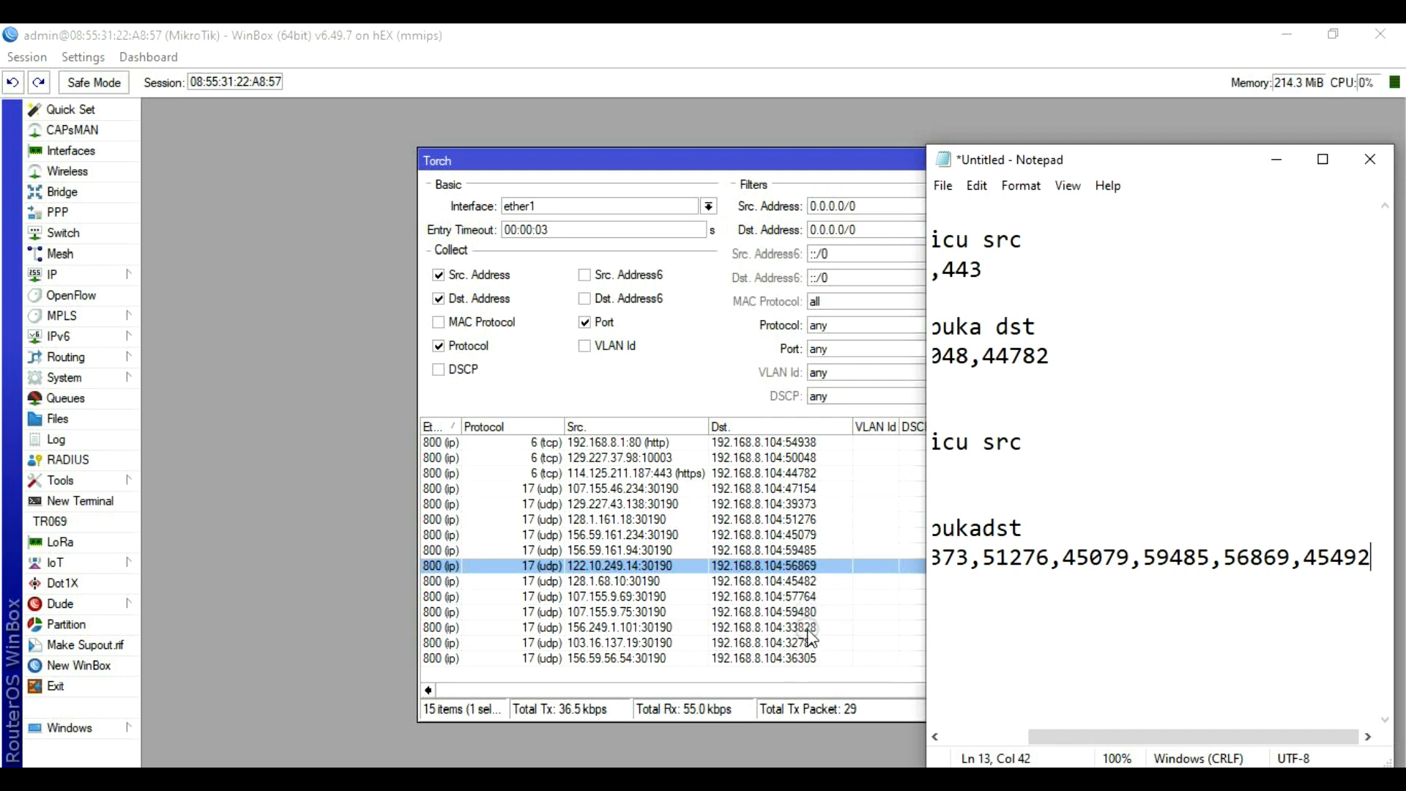
left_click(809, 627)
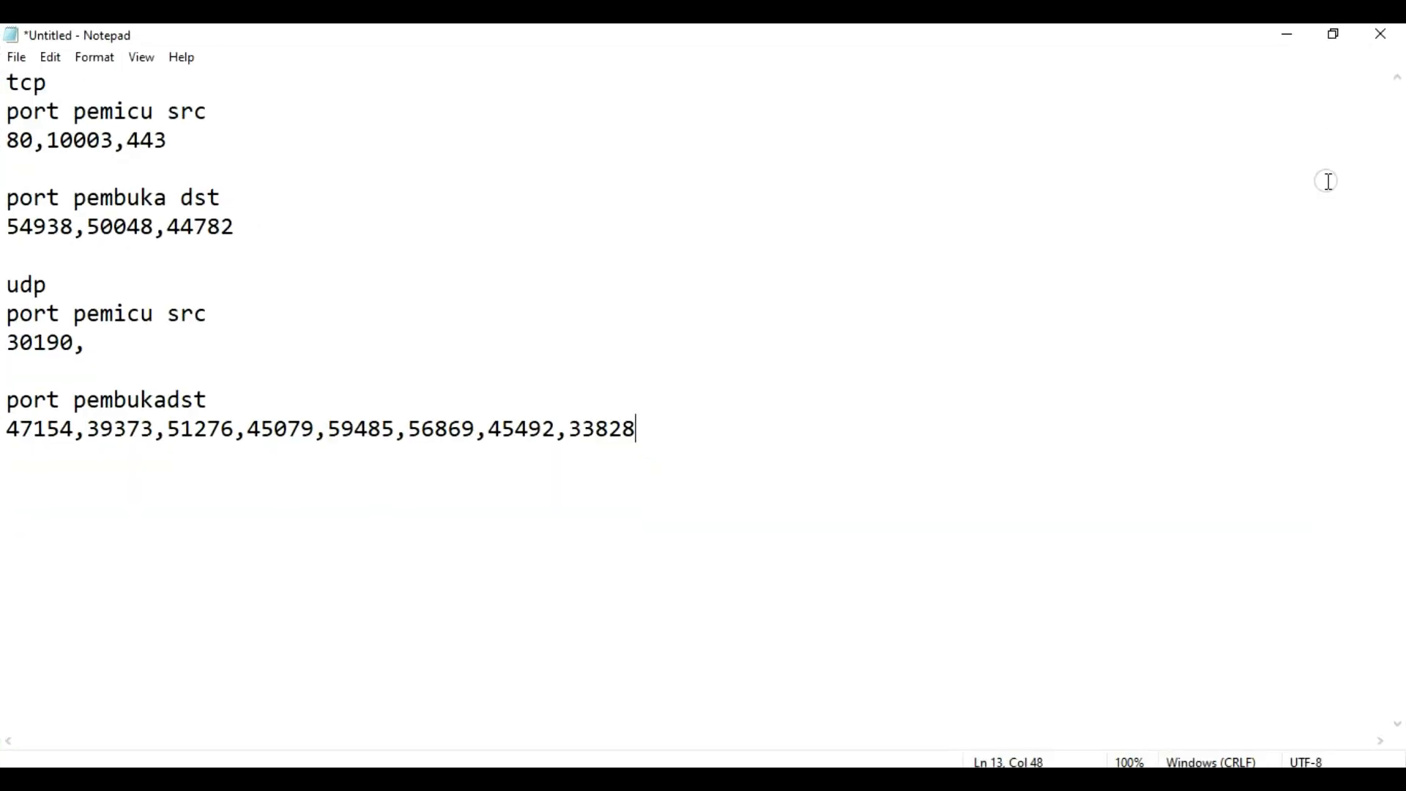
Step: Delete the trailing comma after UDP trigger port 30190, then bring Torch back to the front
left_click(90, 345)
key("BackSpace")
left_click(372, 777)
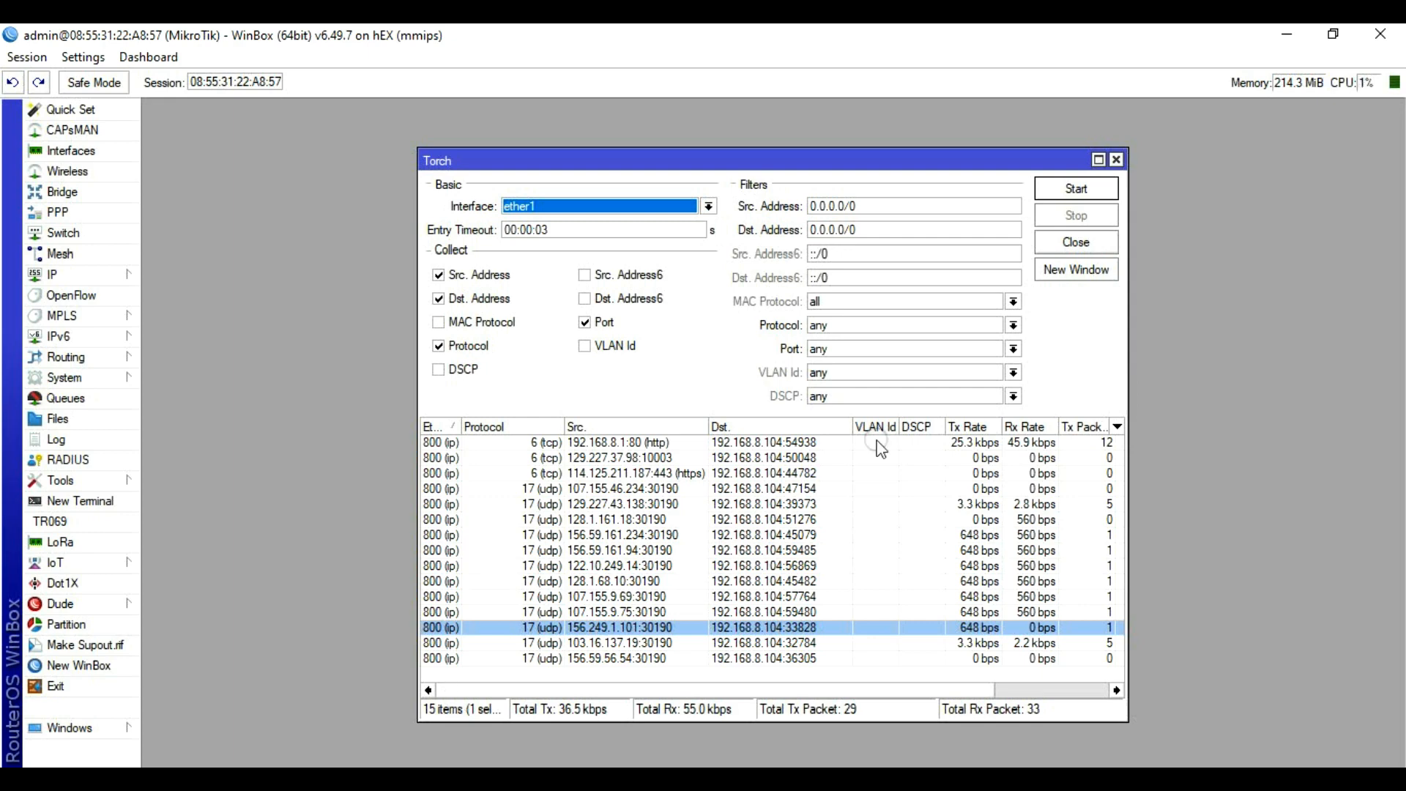
Step: Reset Torch to IPv6 addresses without port and protocol, close it and minimize WinBox
left_click(598, 325)
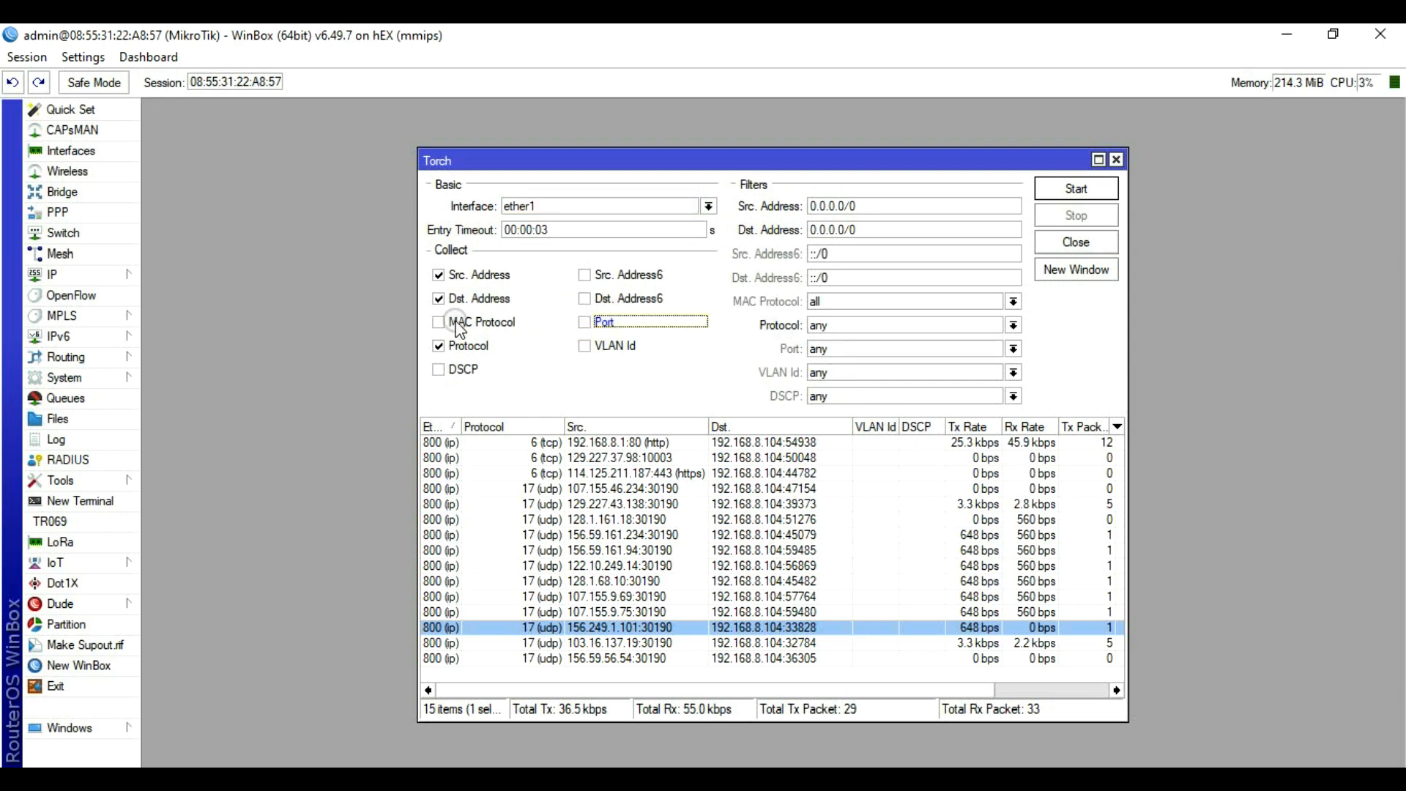
left_click(439, 346)
left_click(599, 299)
left_click(584, 274)
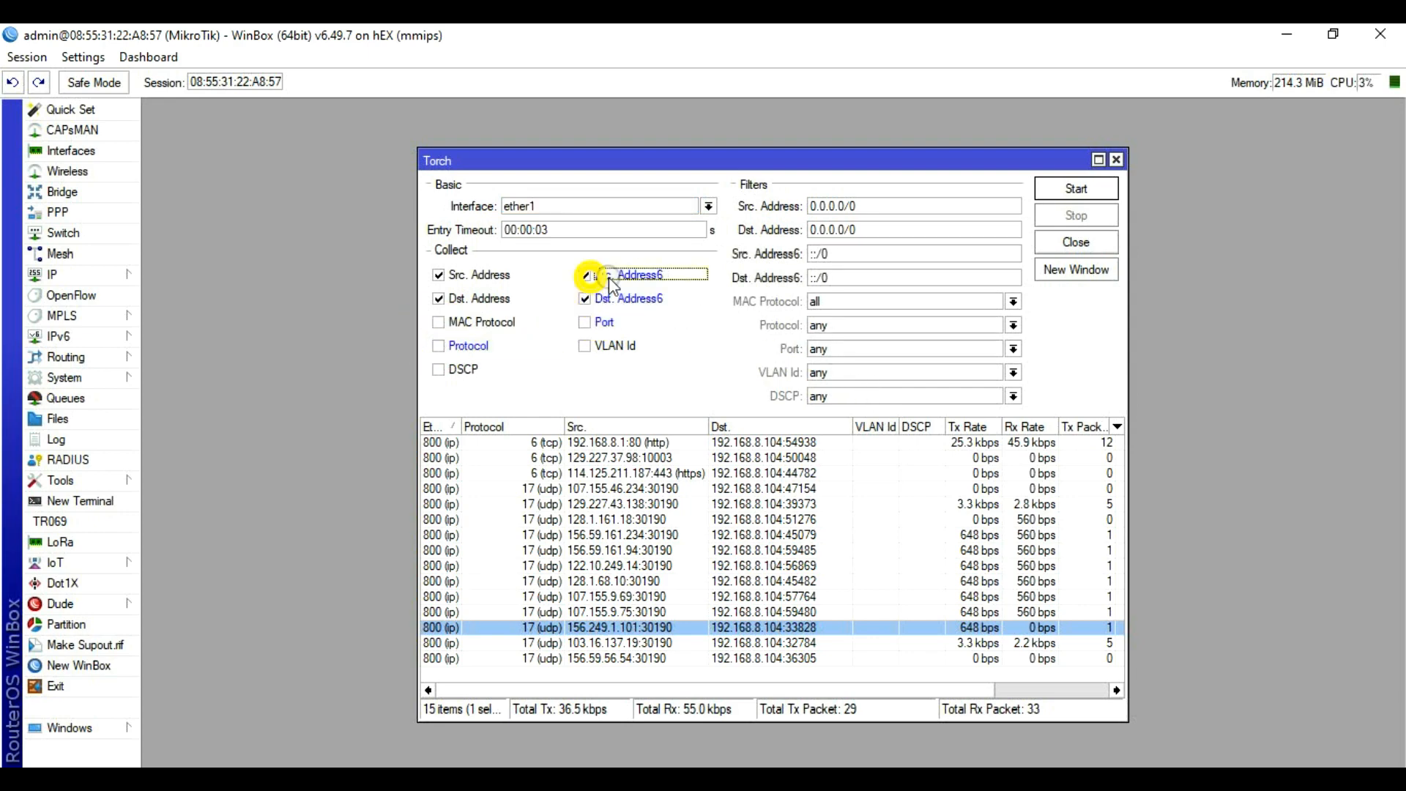
left_click(1077, 188)
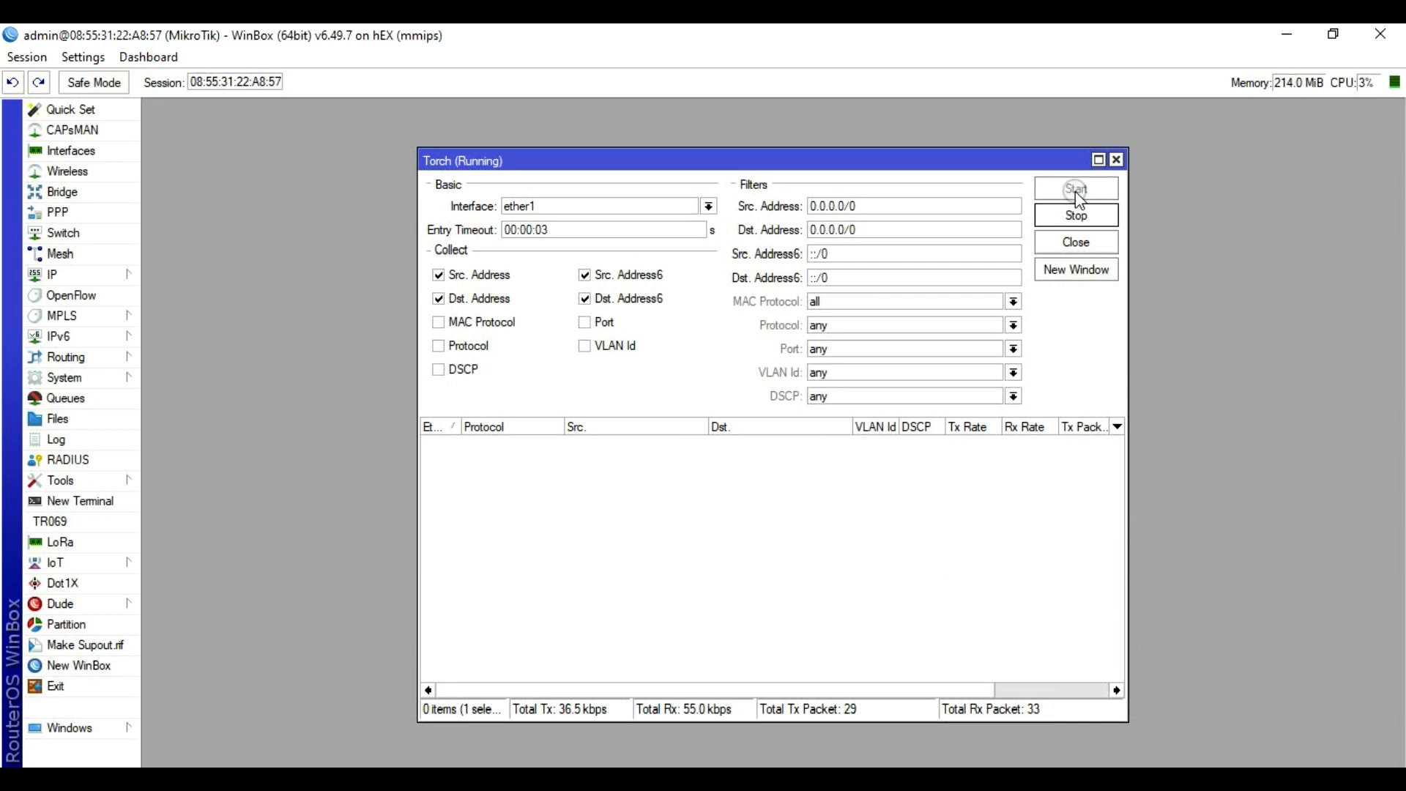
left_click(1115, 159)
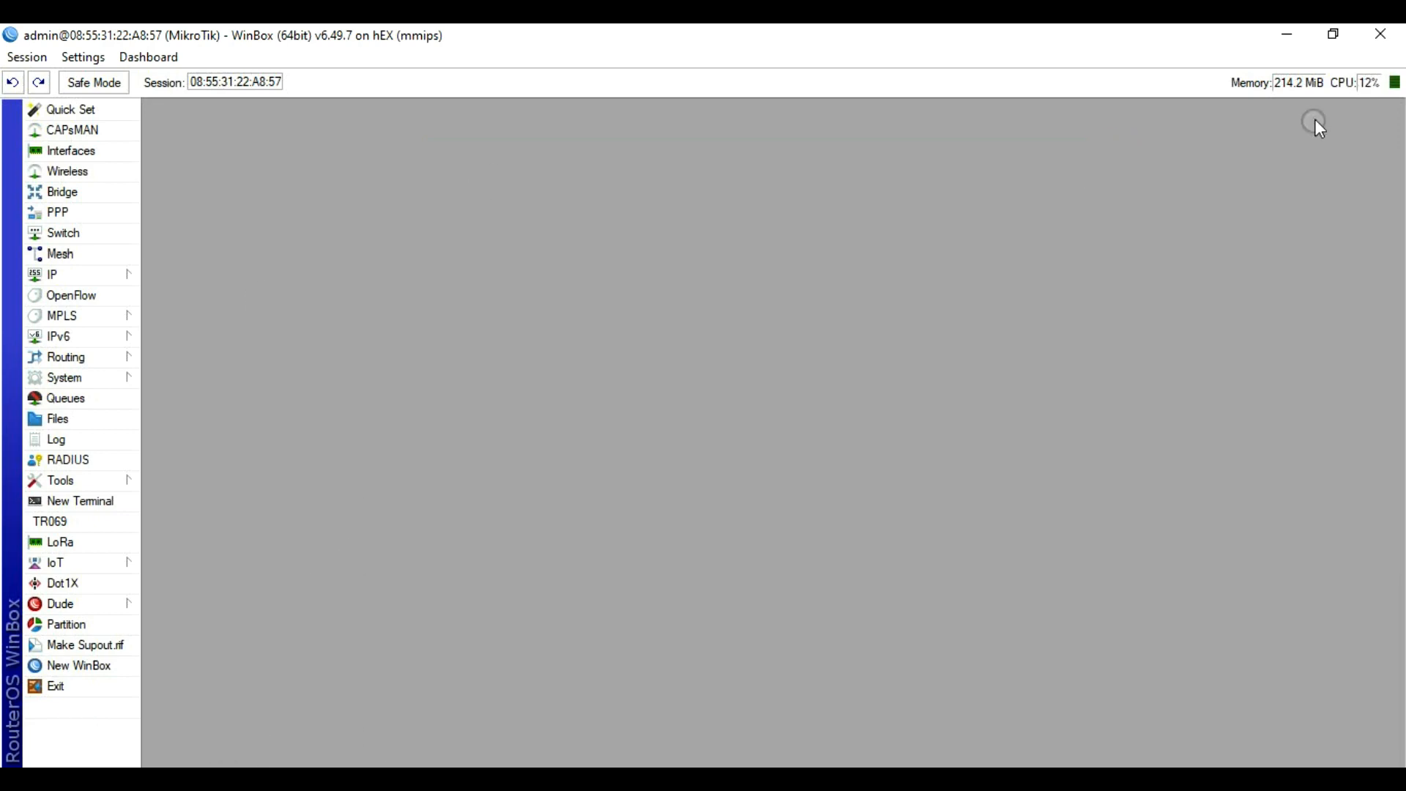
left_click(1287, 33)
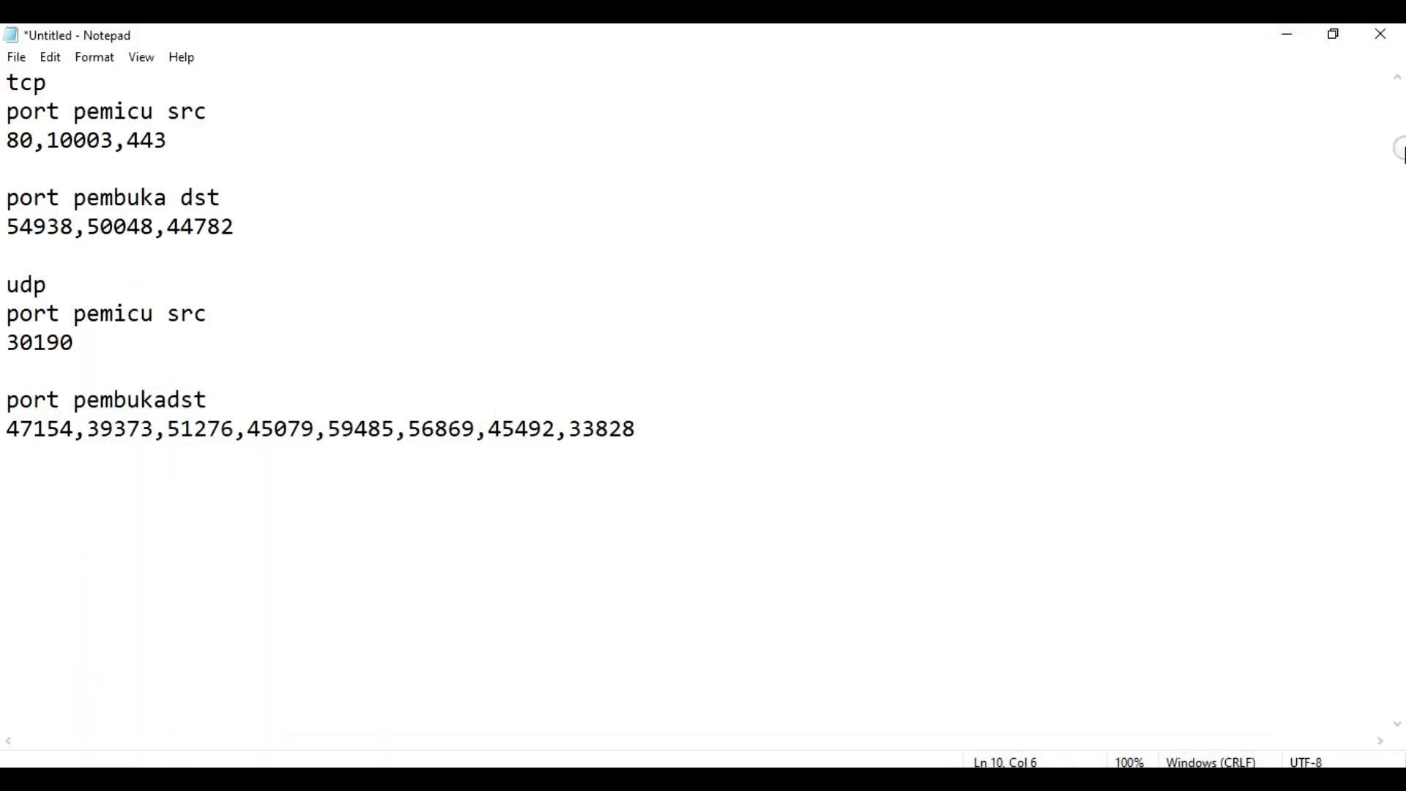
Step: Minimize the notes, launch Google Chrome maximized and choose a profile
left_click(1286, 34)
left_click(19, 664)
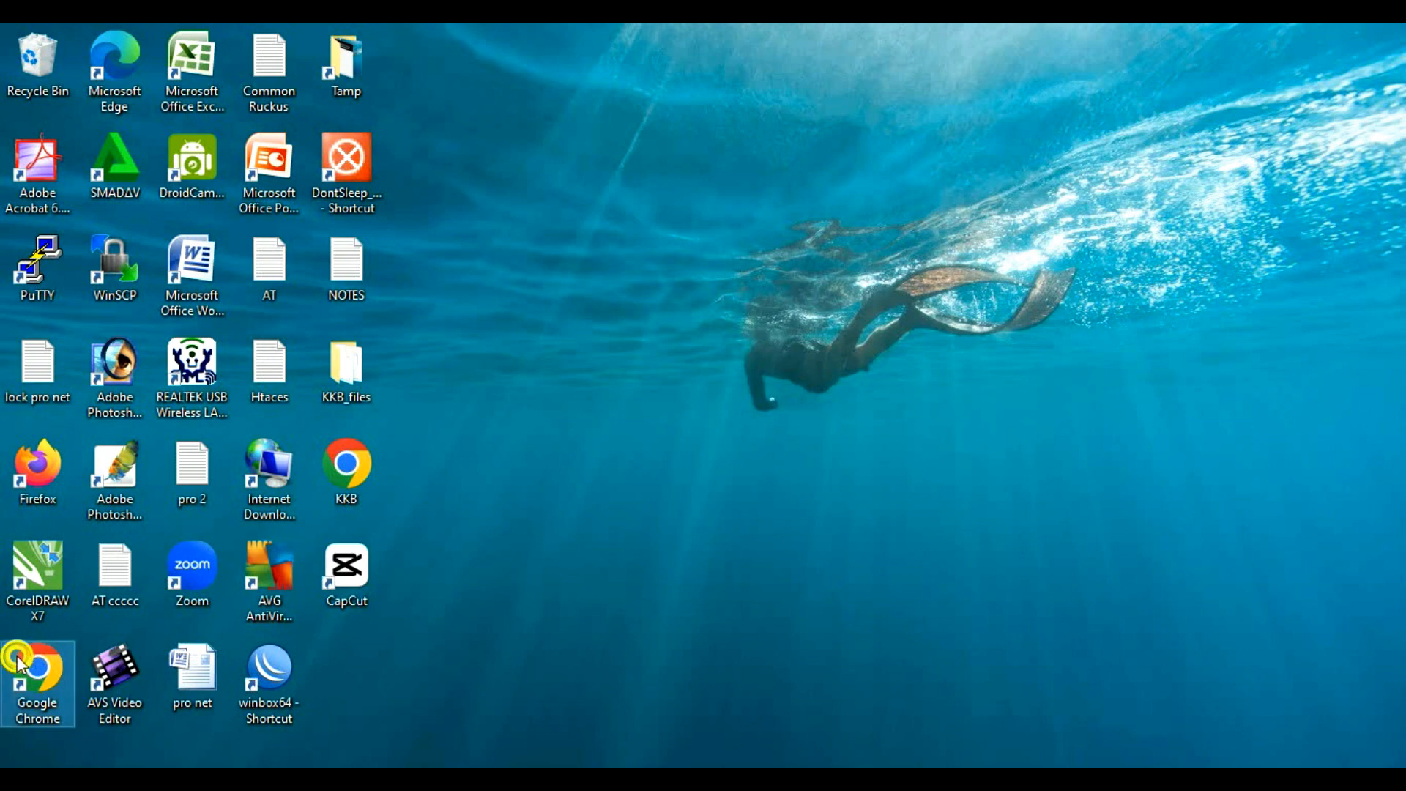
double_click(48, 646)
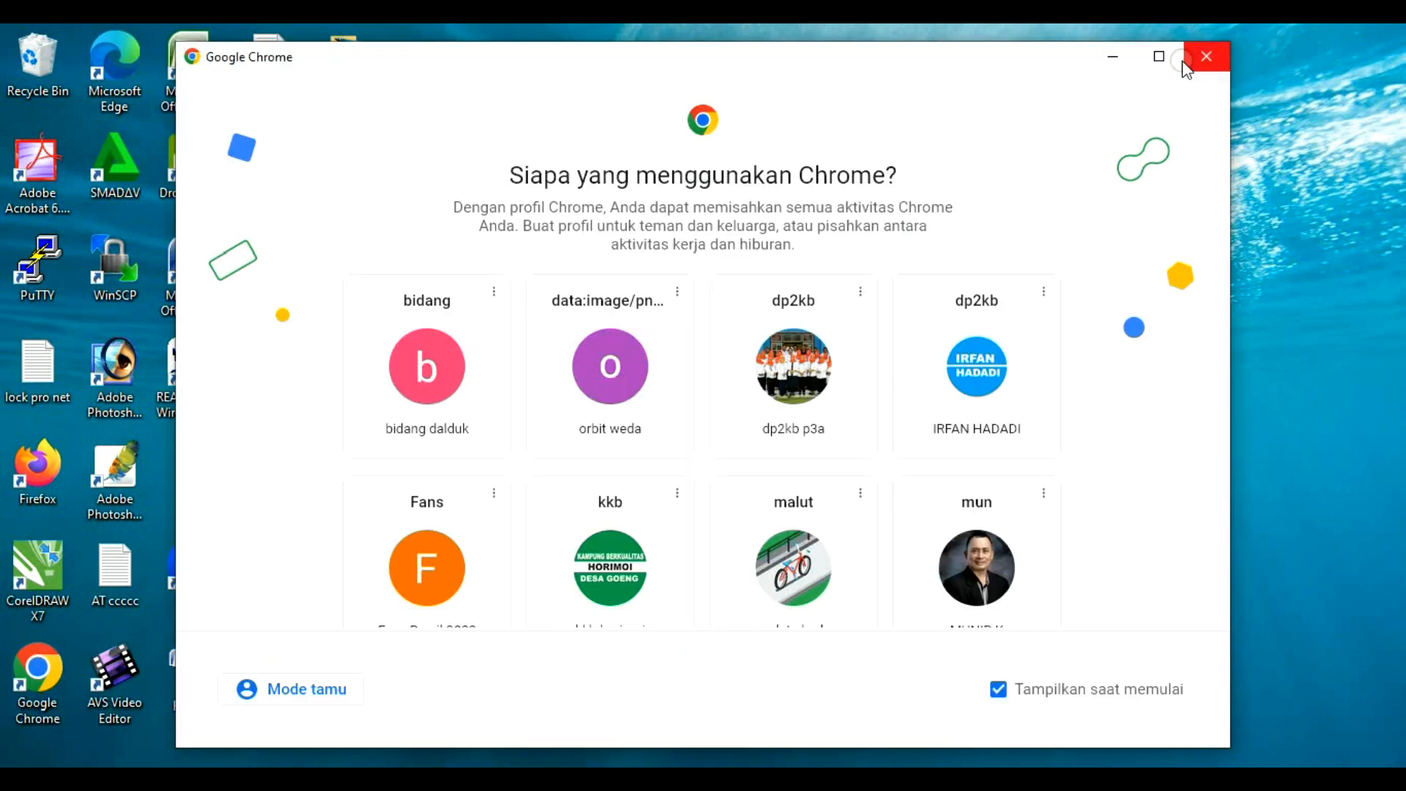
left_click(1159, 56)
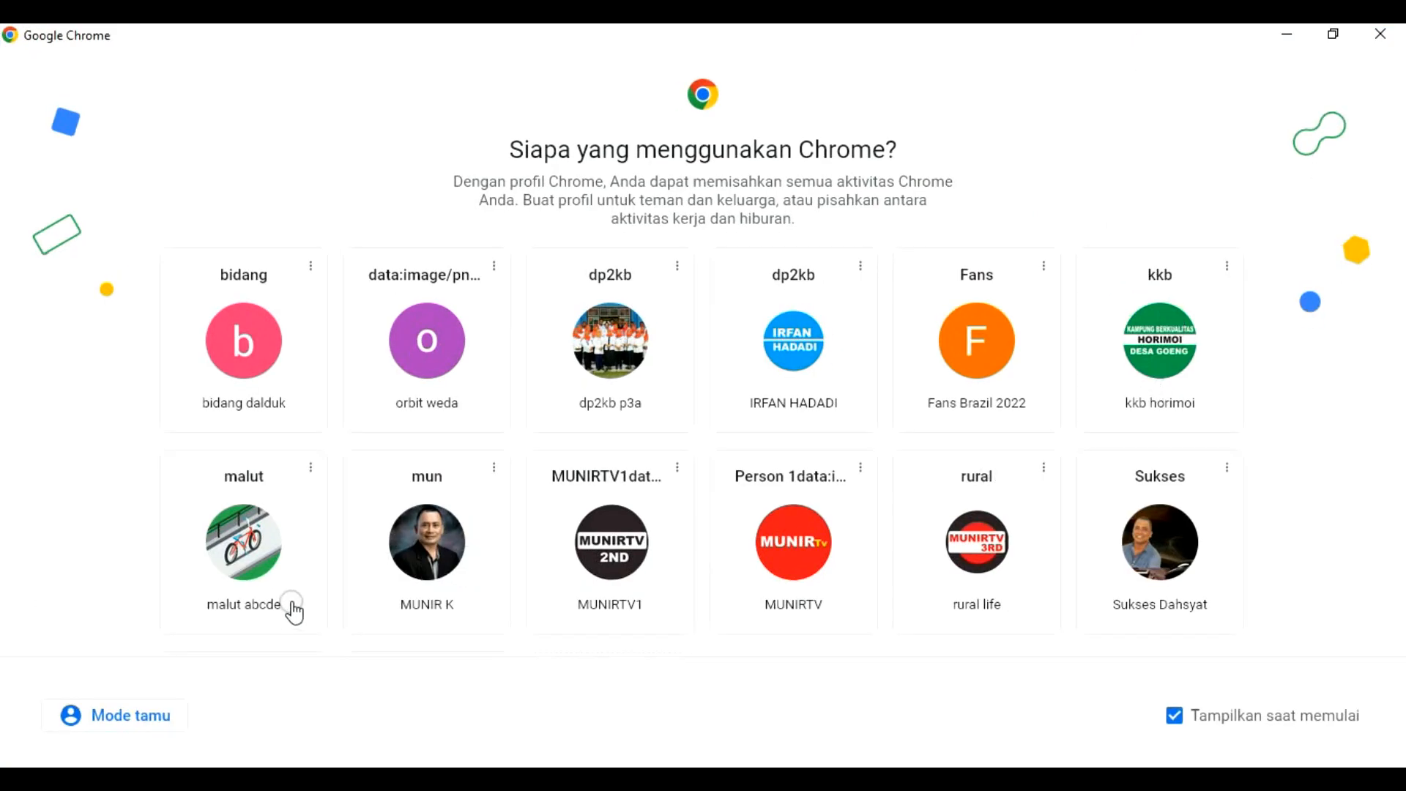
scroll(289, 615, "down", 3)
left_click(285, 622)
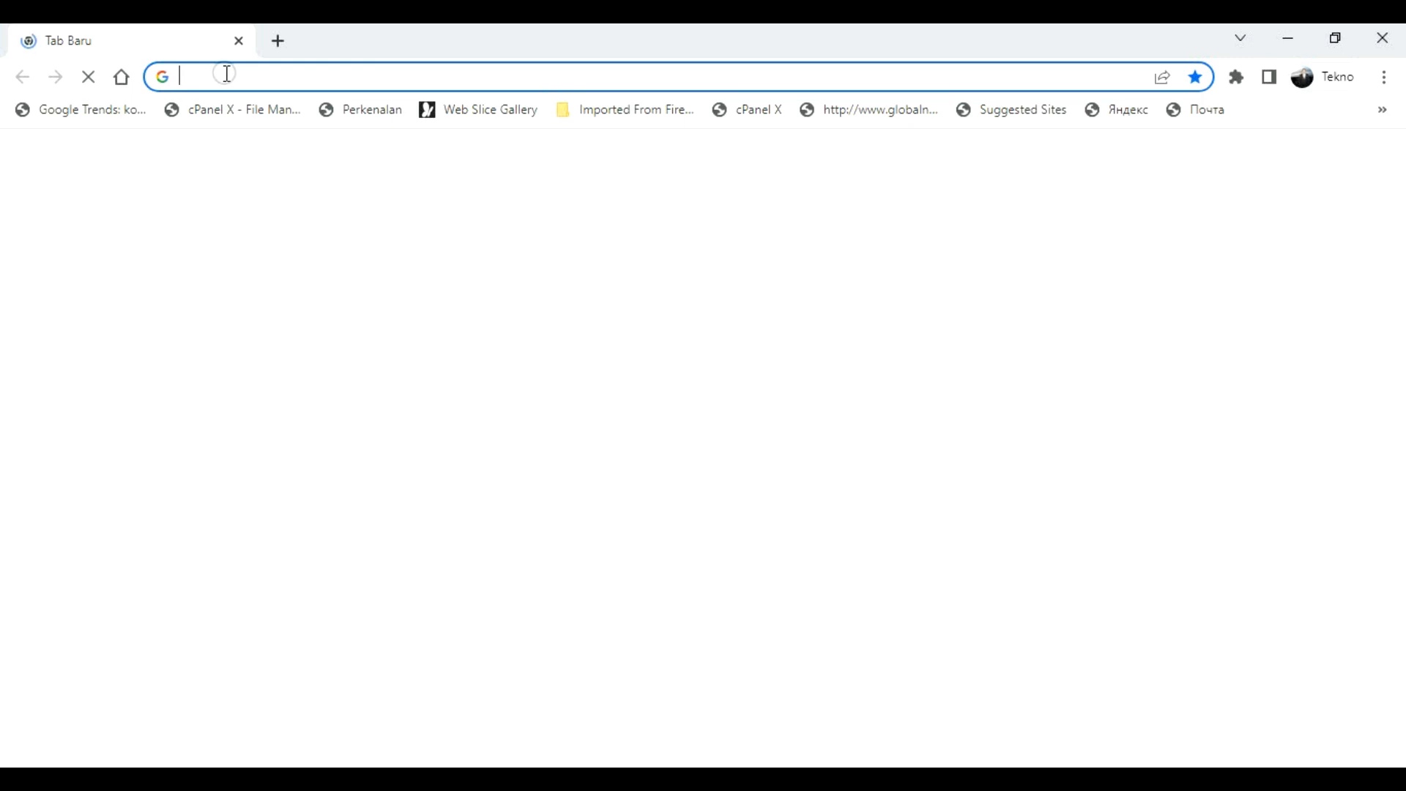
Step: Open the router page at 192.168.8.1 and log in with the admin password
key("Return")
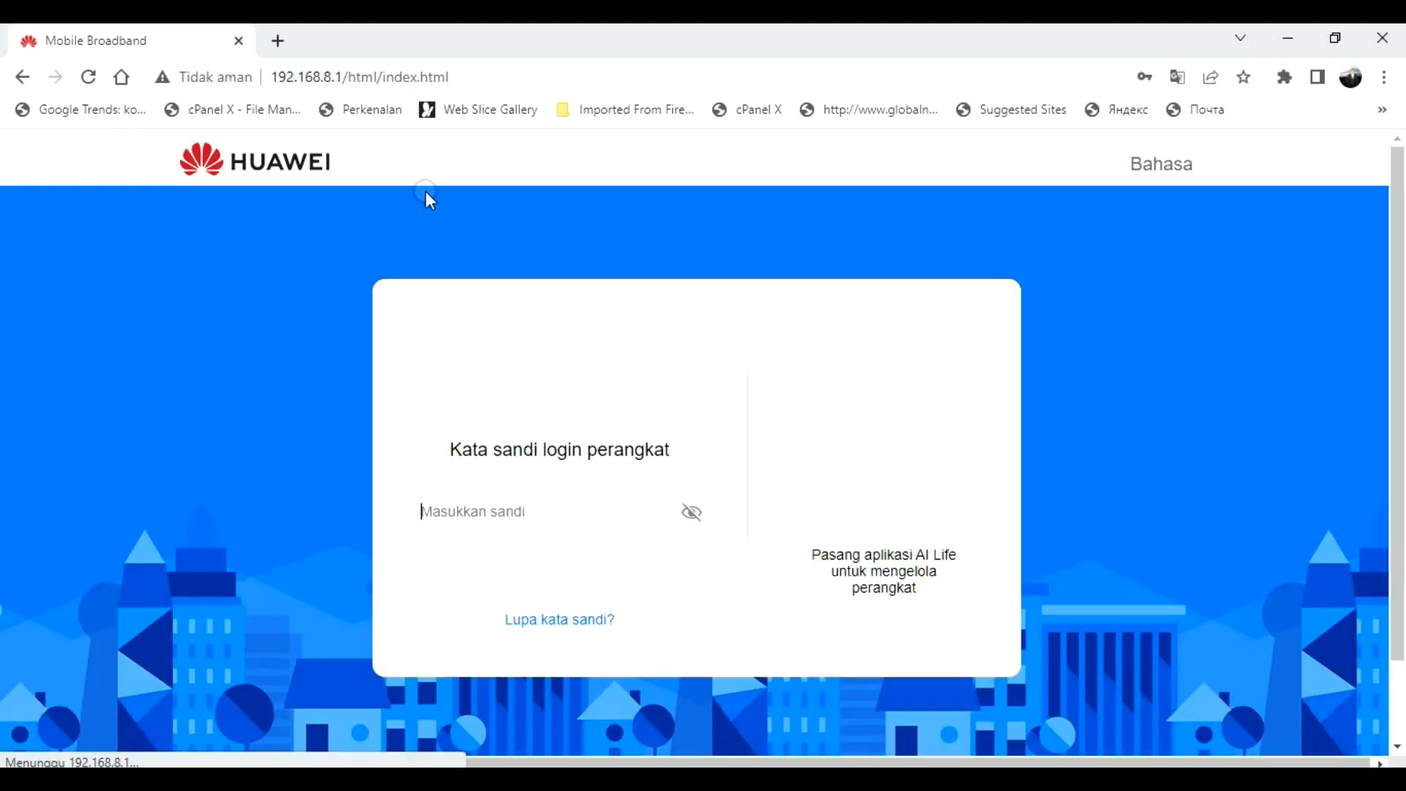
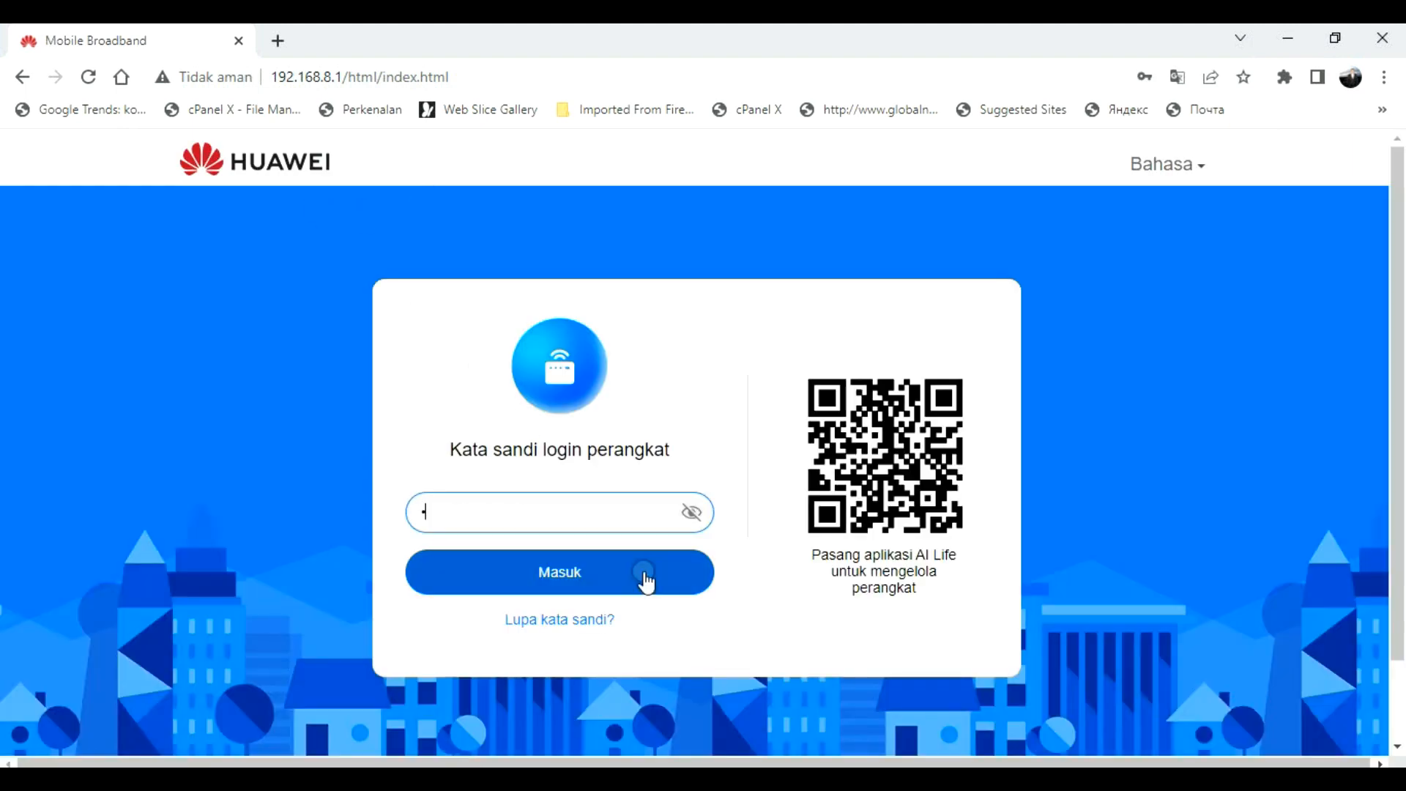
left_click(595, 576)
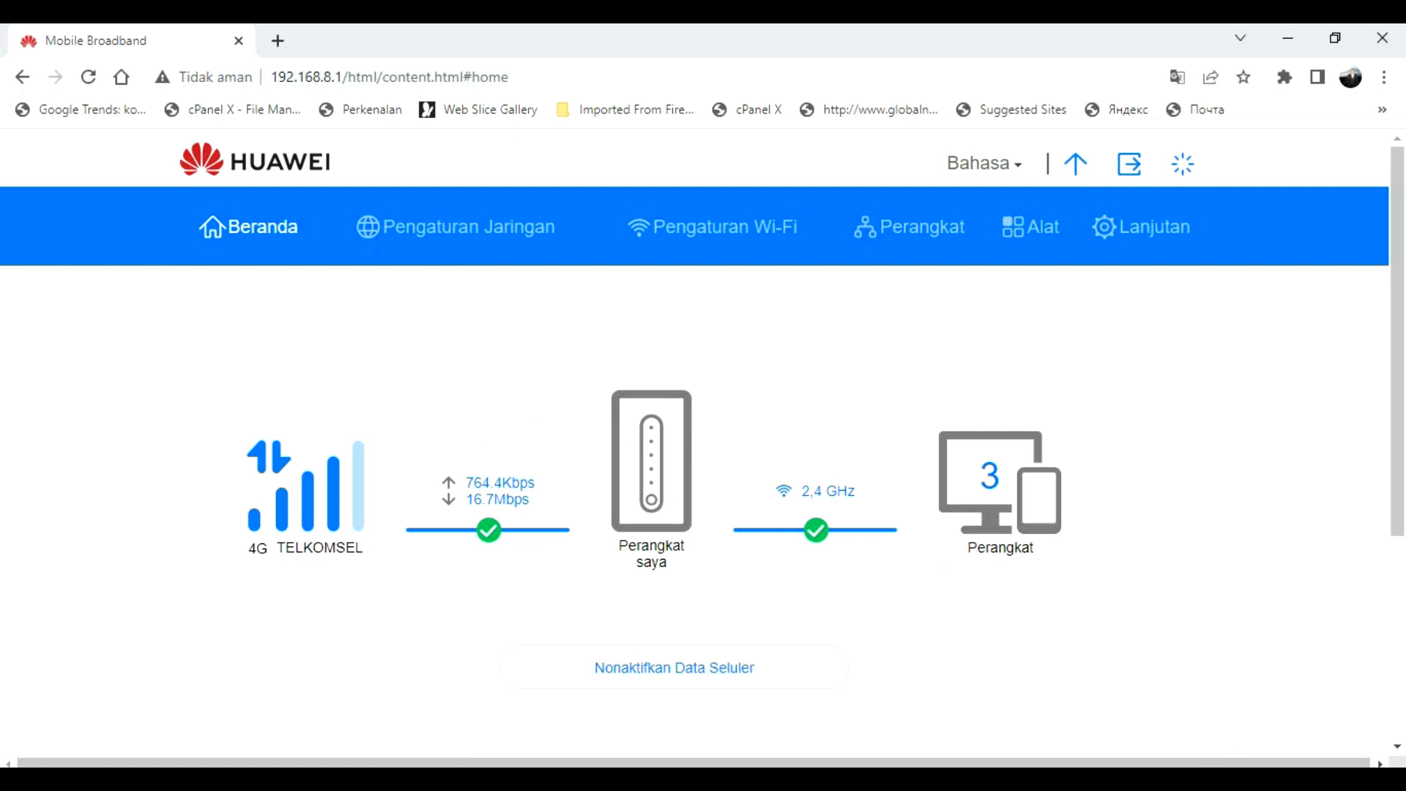
Step: Check which Wi-Fi network is connected from the system tray, then return to the router page
left_click(1238, 725)
left_click(1211, 675)
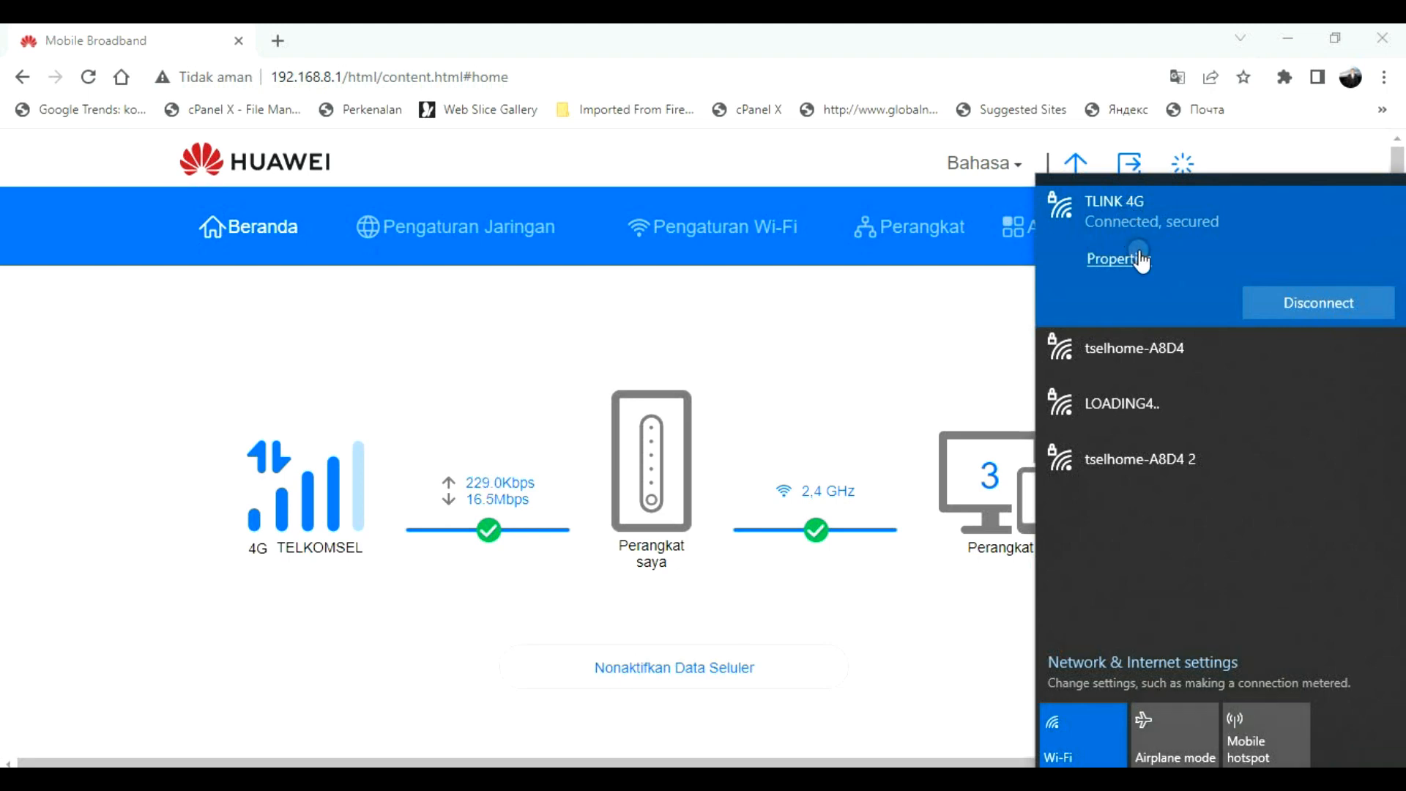
left_click(899, 331)
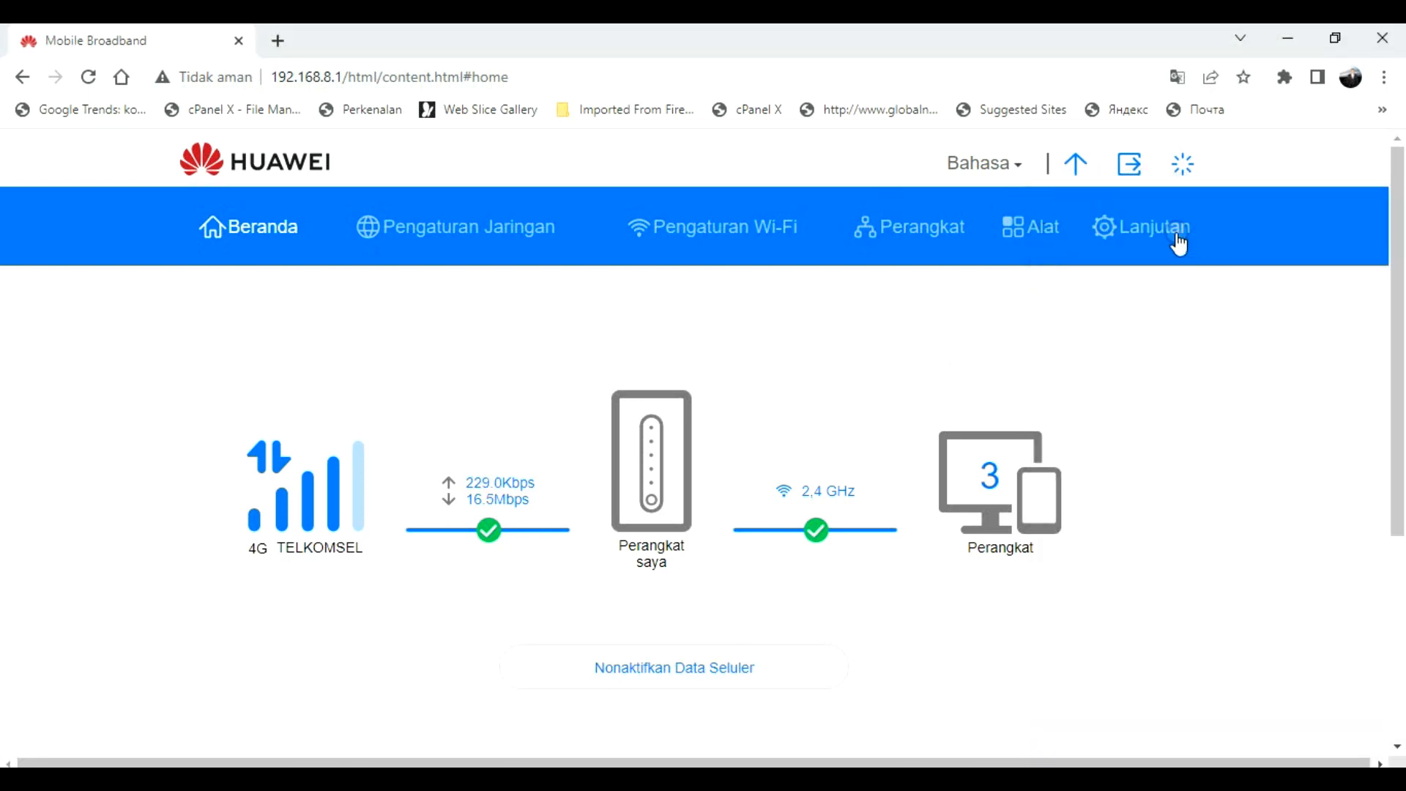
Step: Go to Lanjutan > Keamanan > Aplikasi Khusus to view the special-application list
left_click(1165, 235)
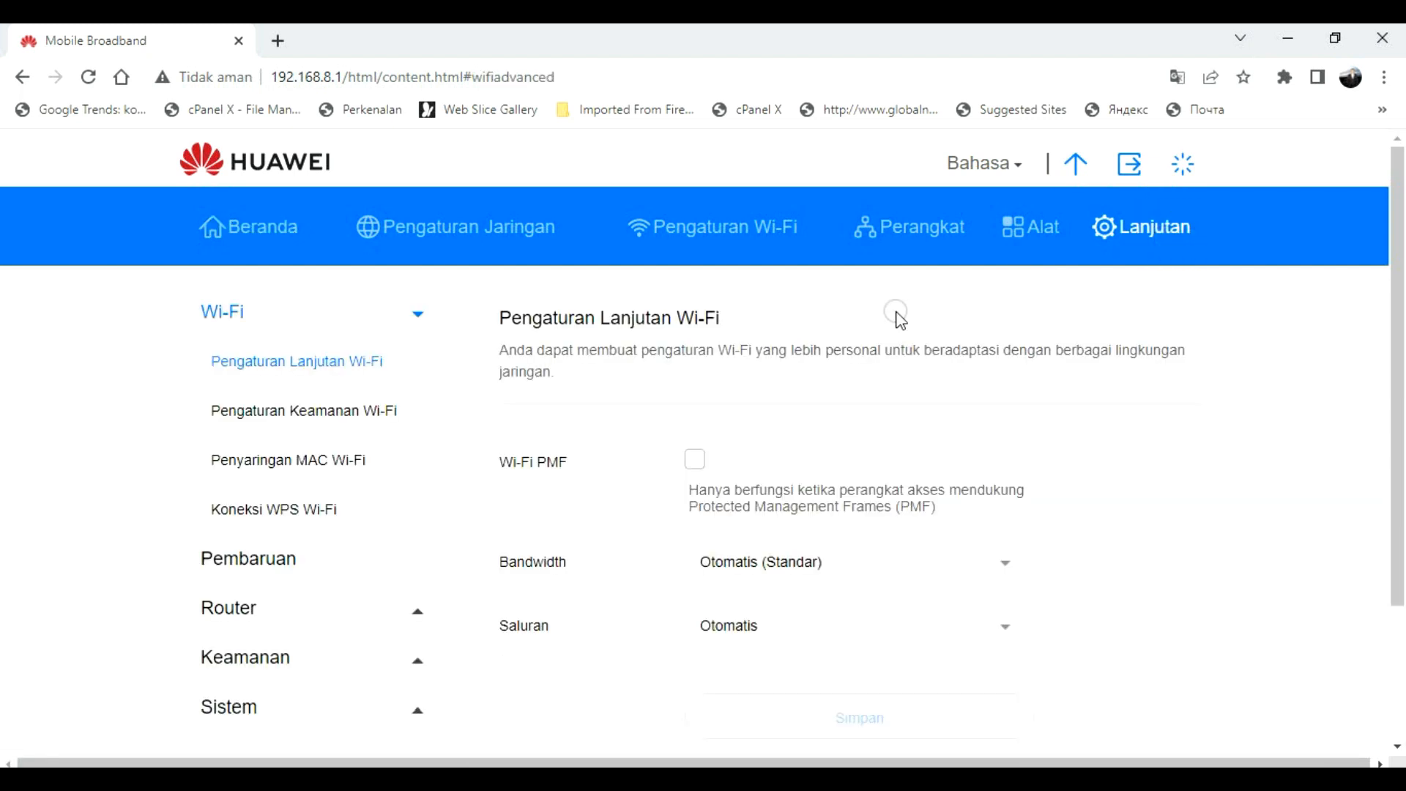
left_click(231, 661)
scroll(644, 534, "down", 3)
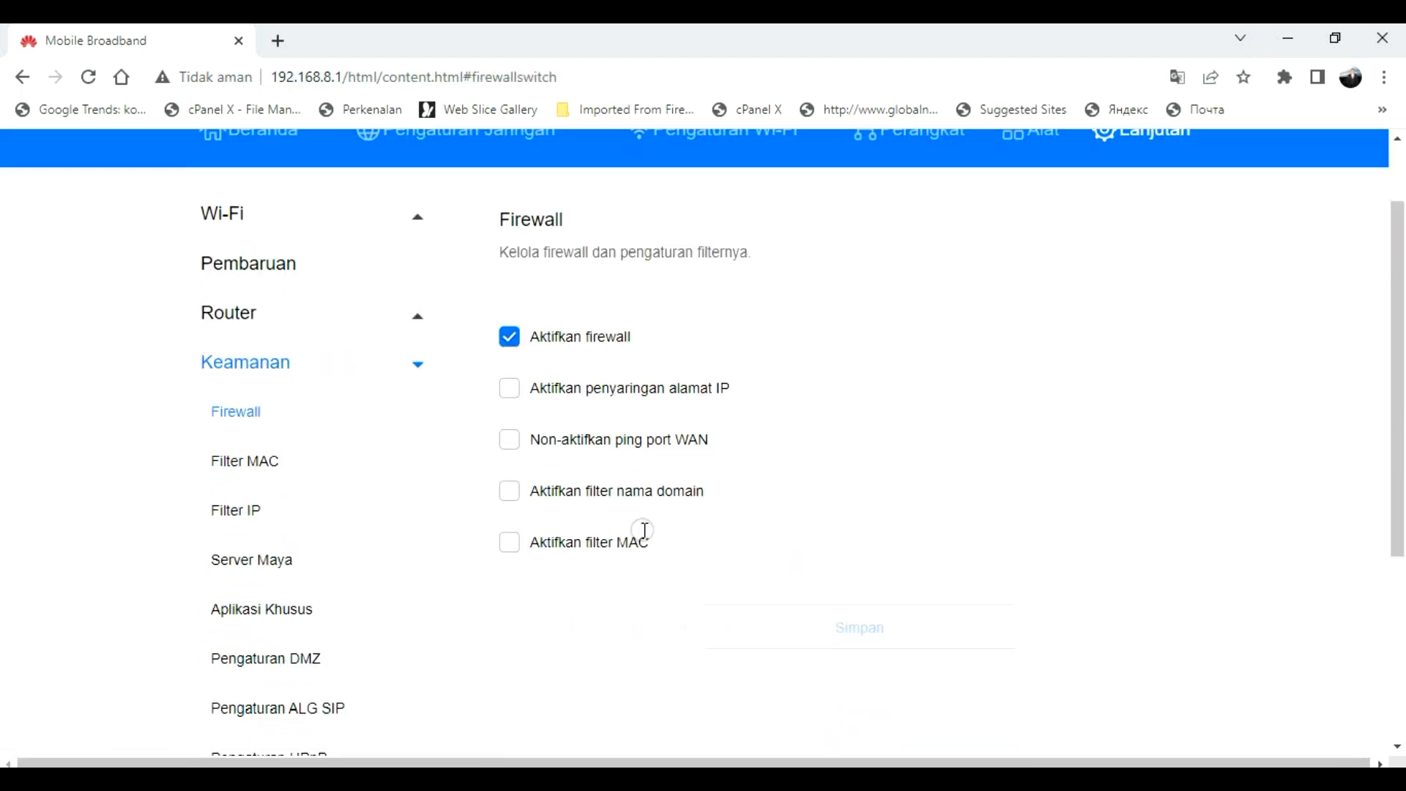
left_click(287, 251)
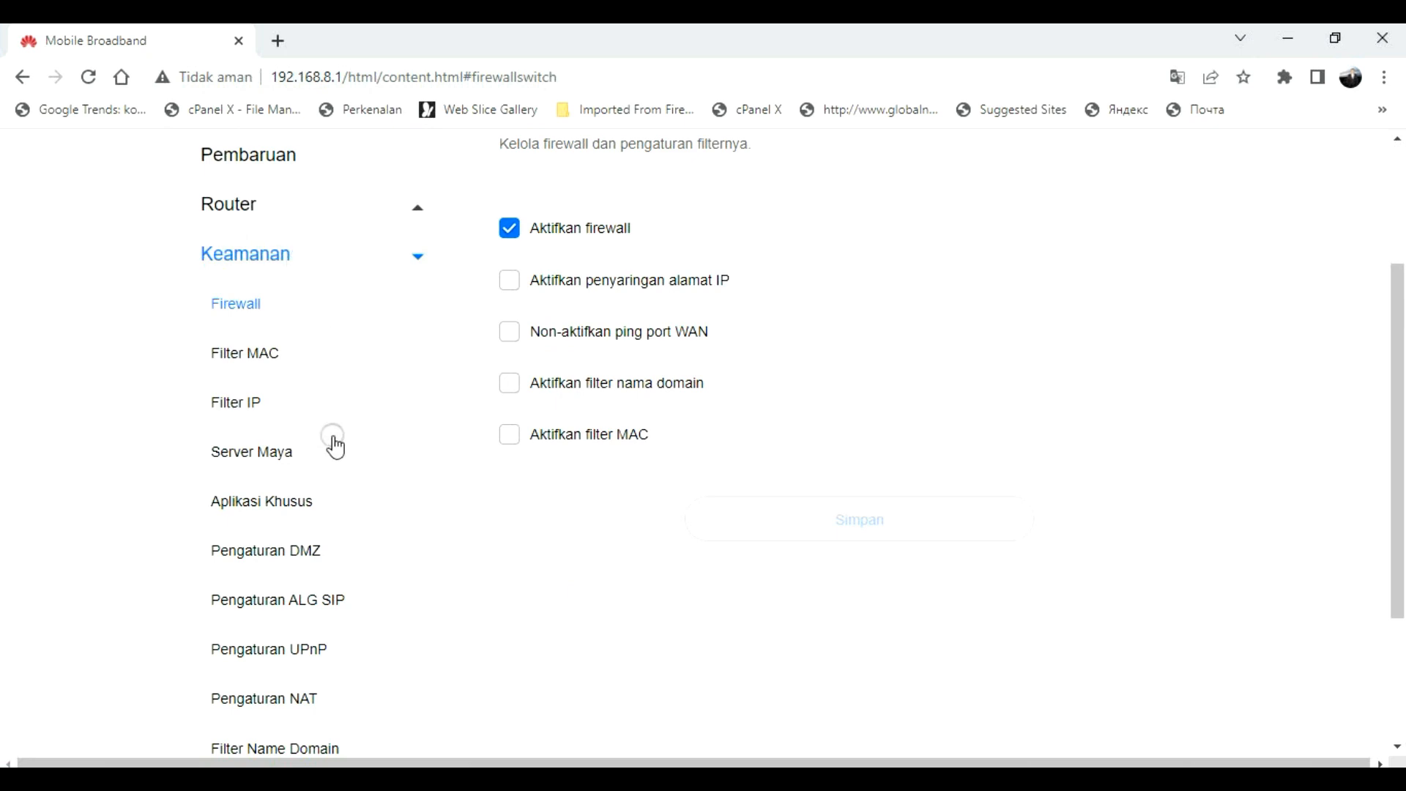
left_click(282, 502)
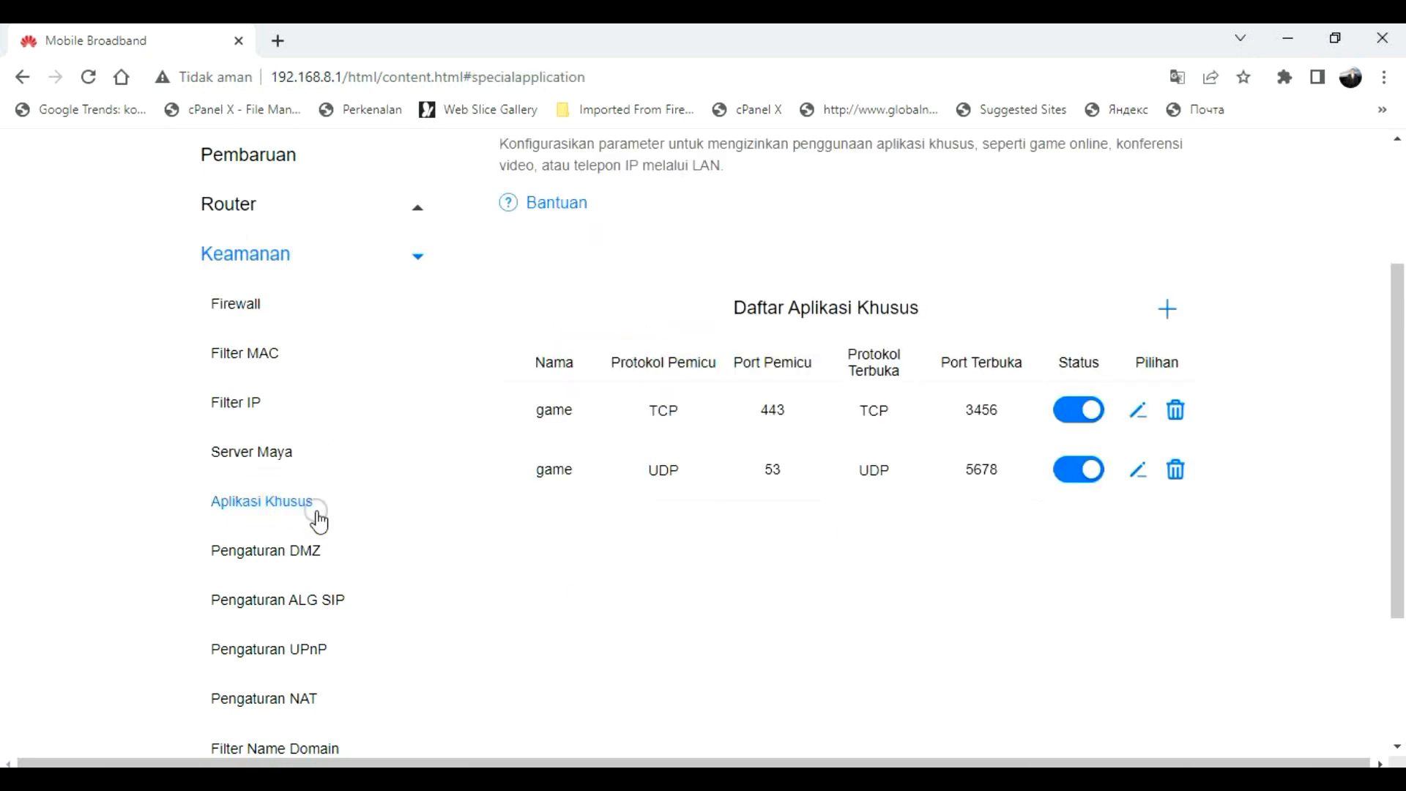
Step: Delete both old 'game' rules, leaving a blank add form
left_click(1177, 470)
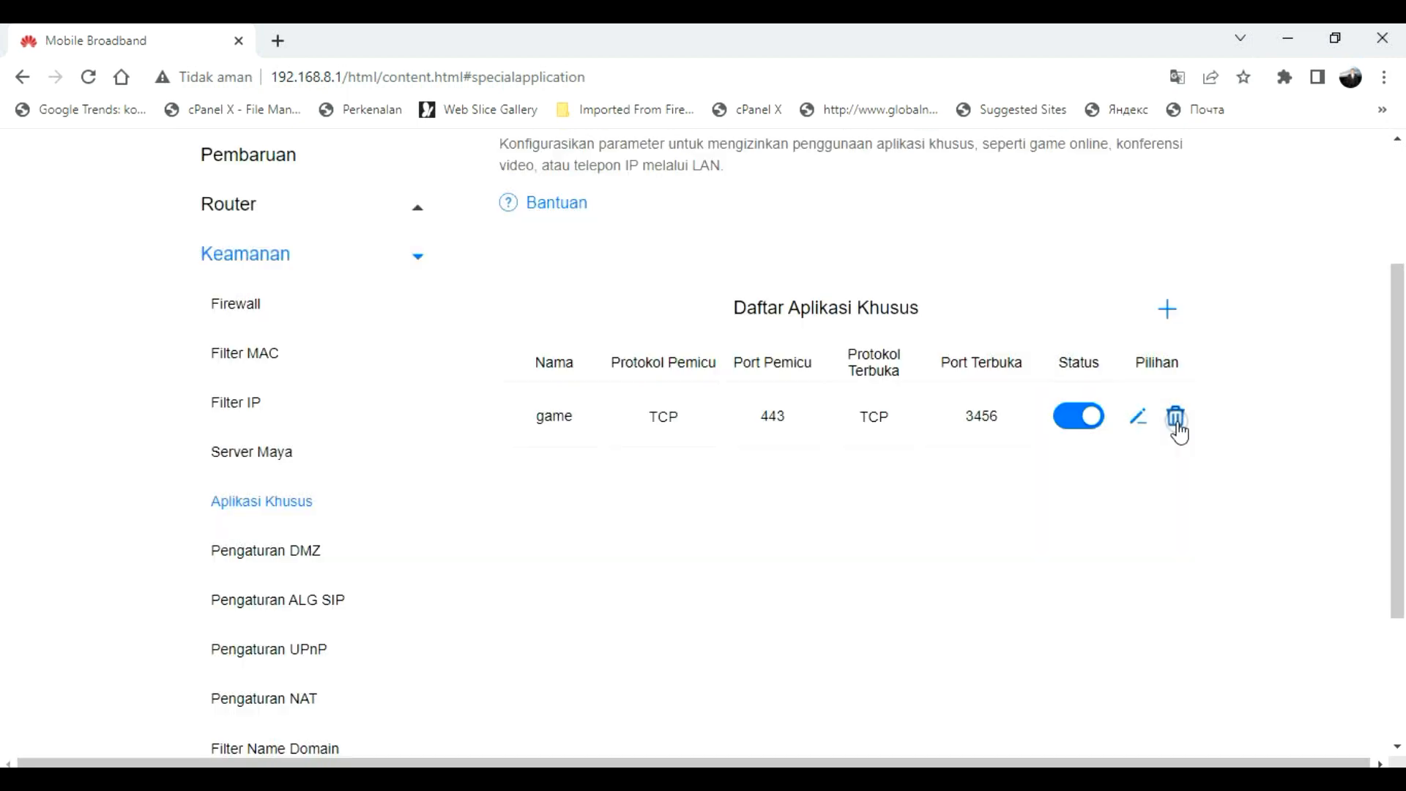
left_click(1177, 416)
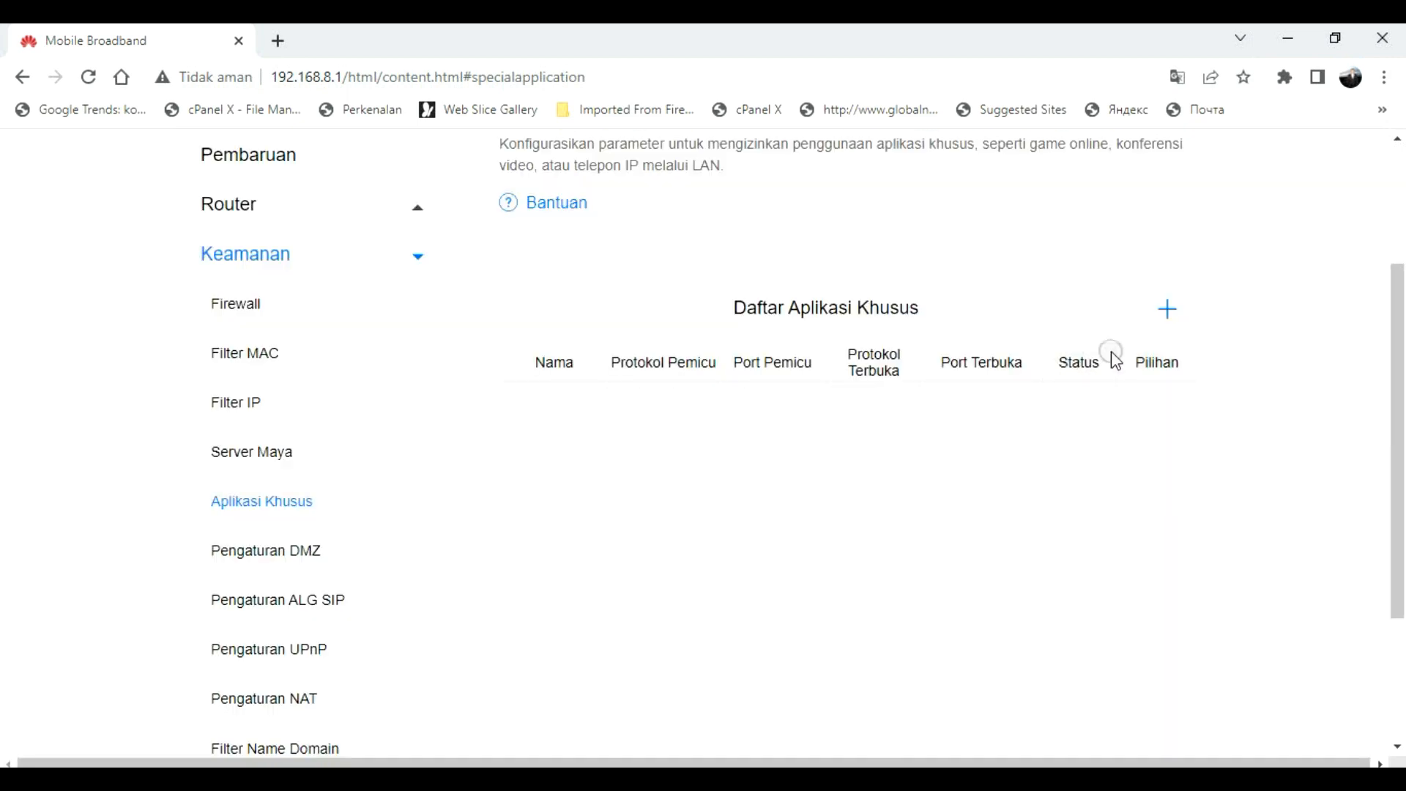
left_click(1168, 309)
Step: Start a new rule named ML1 with TCP trigger protocol and trigger port 10003 from the notes
left_click(777, 189)
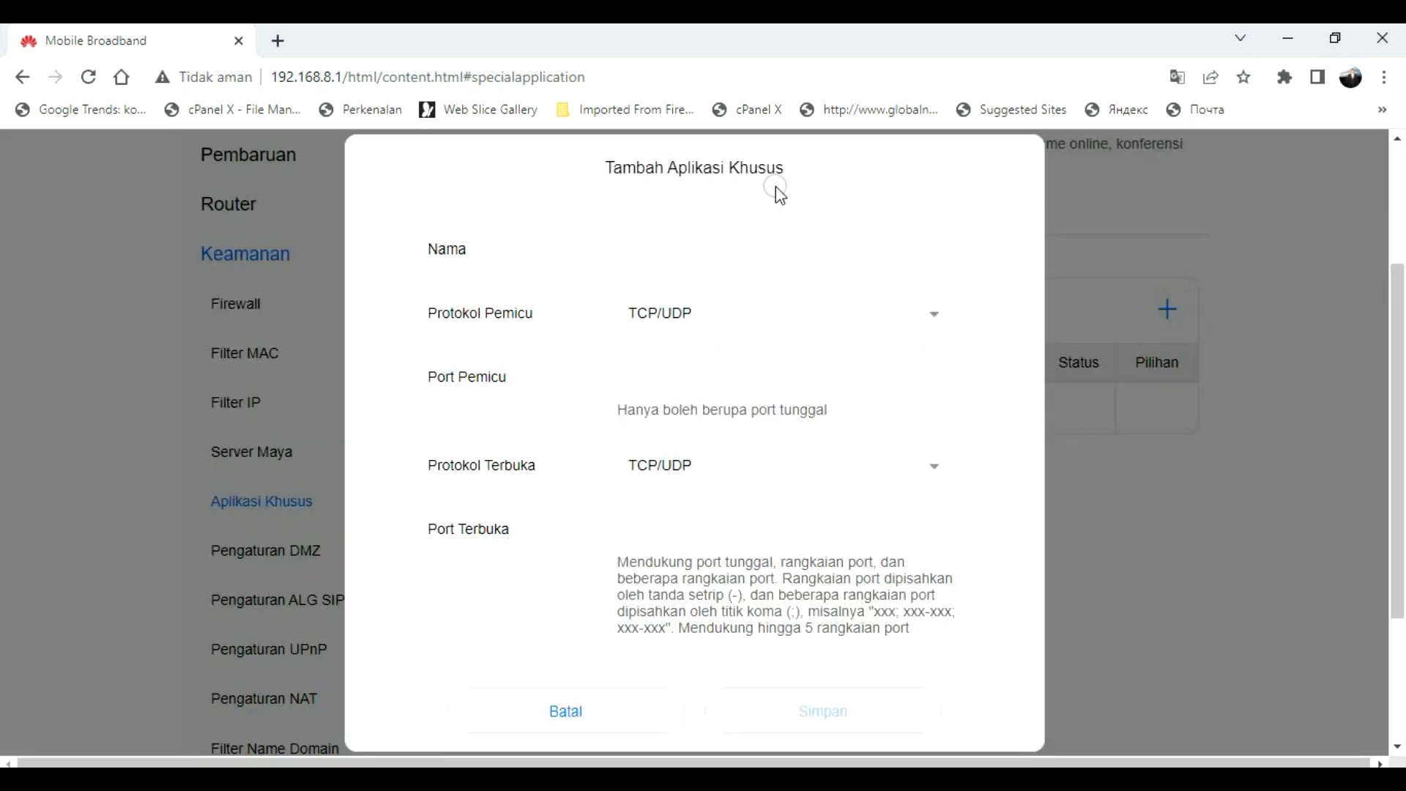
left_click(545, 263)
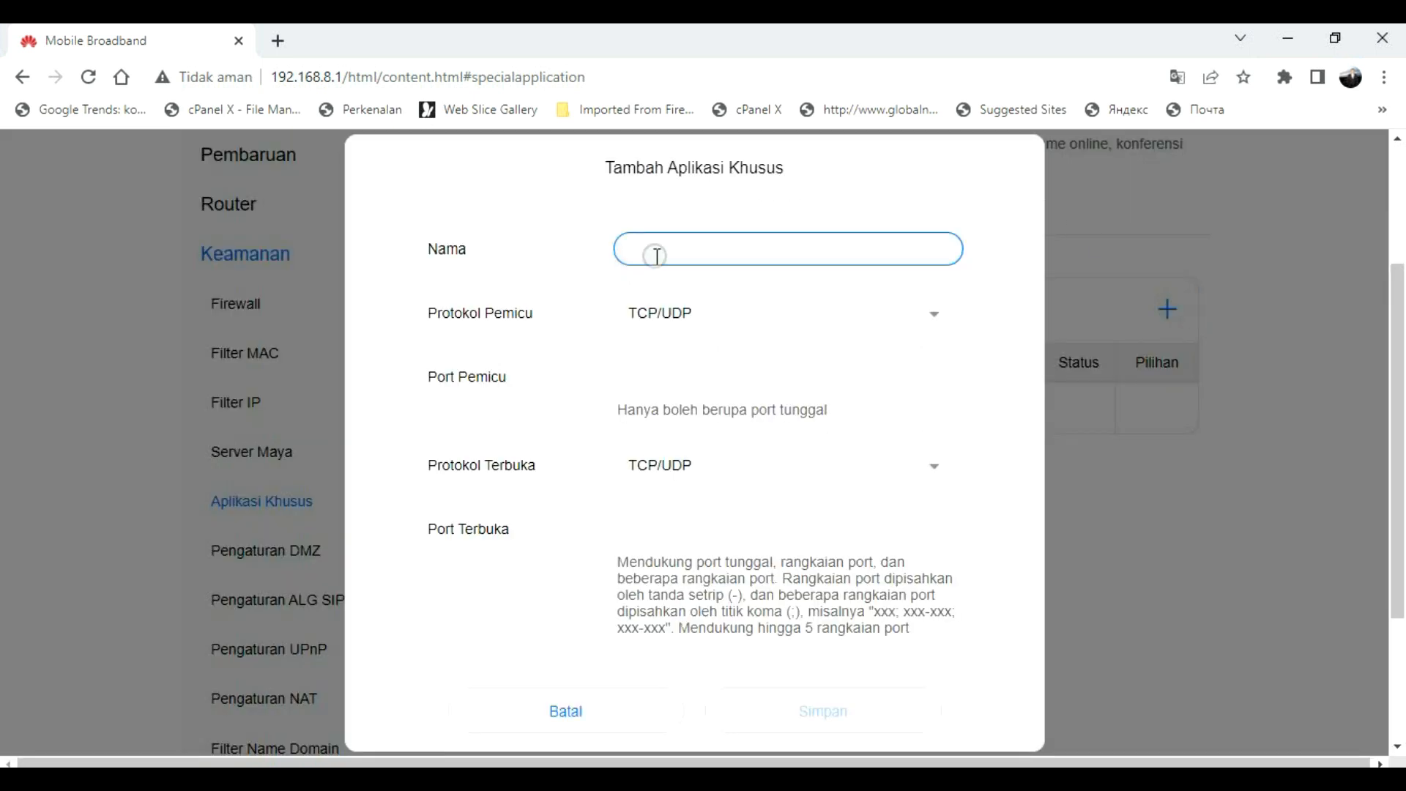
left_click(656, 255)
type("ML1")
left_click(709, 315)
left_click(655, 396)
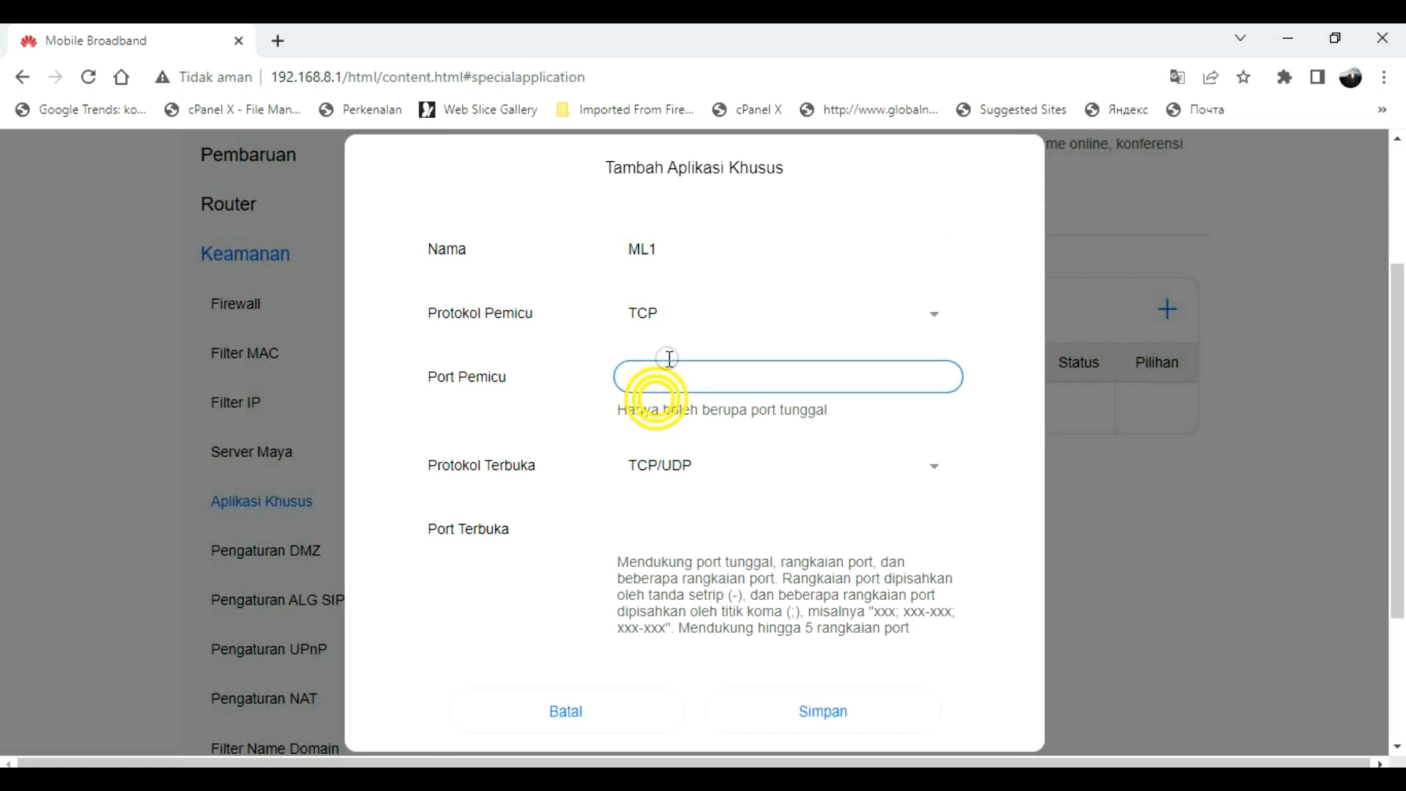
key("alt+Tab")
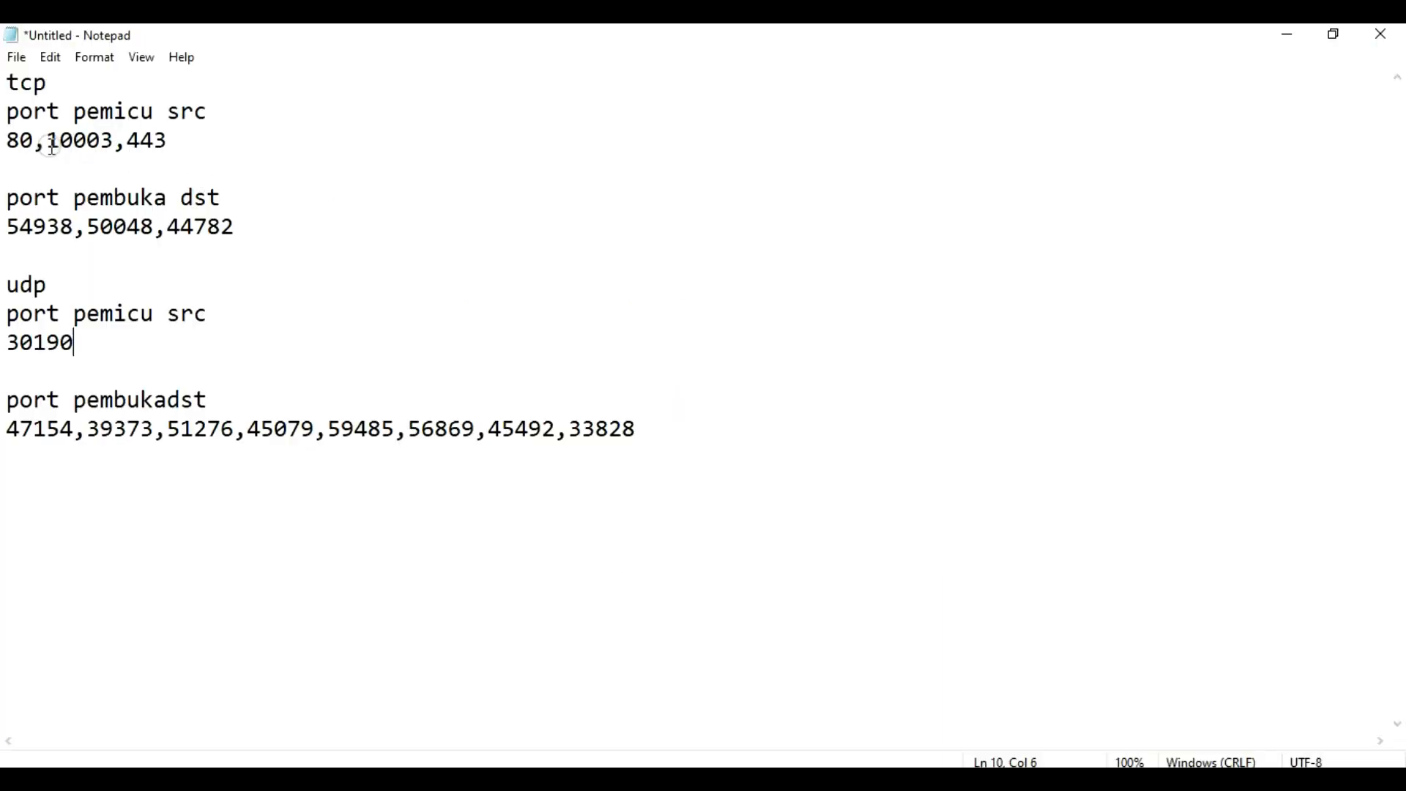
double_click(28, 139)
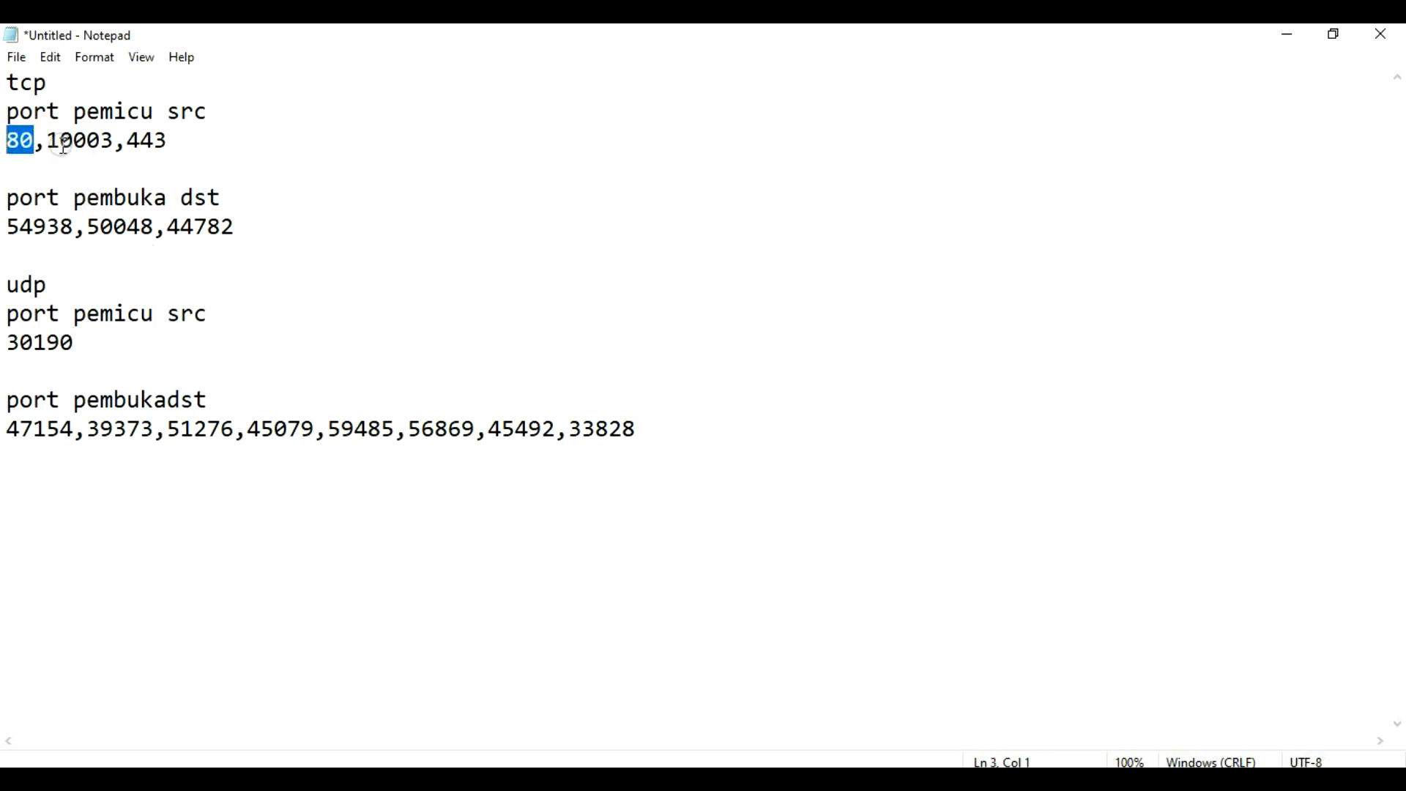
left_click_drag(52, 139, 114, 140)
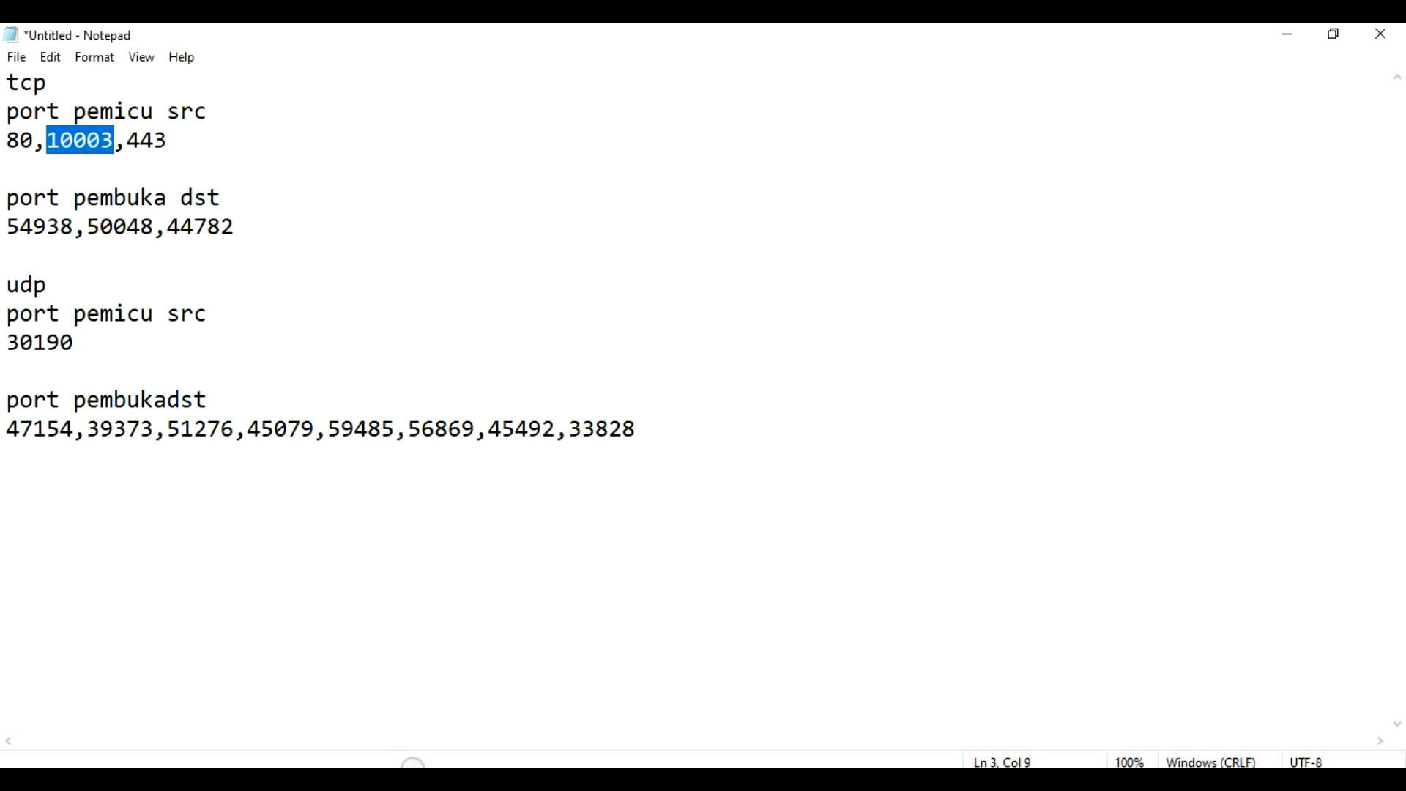
key("alt+Tab")
type("10003")
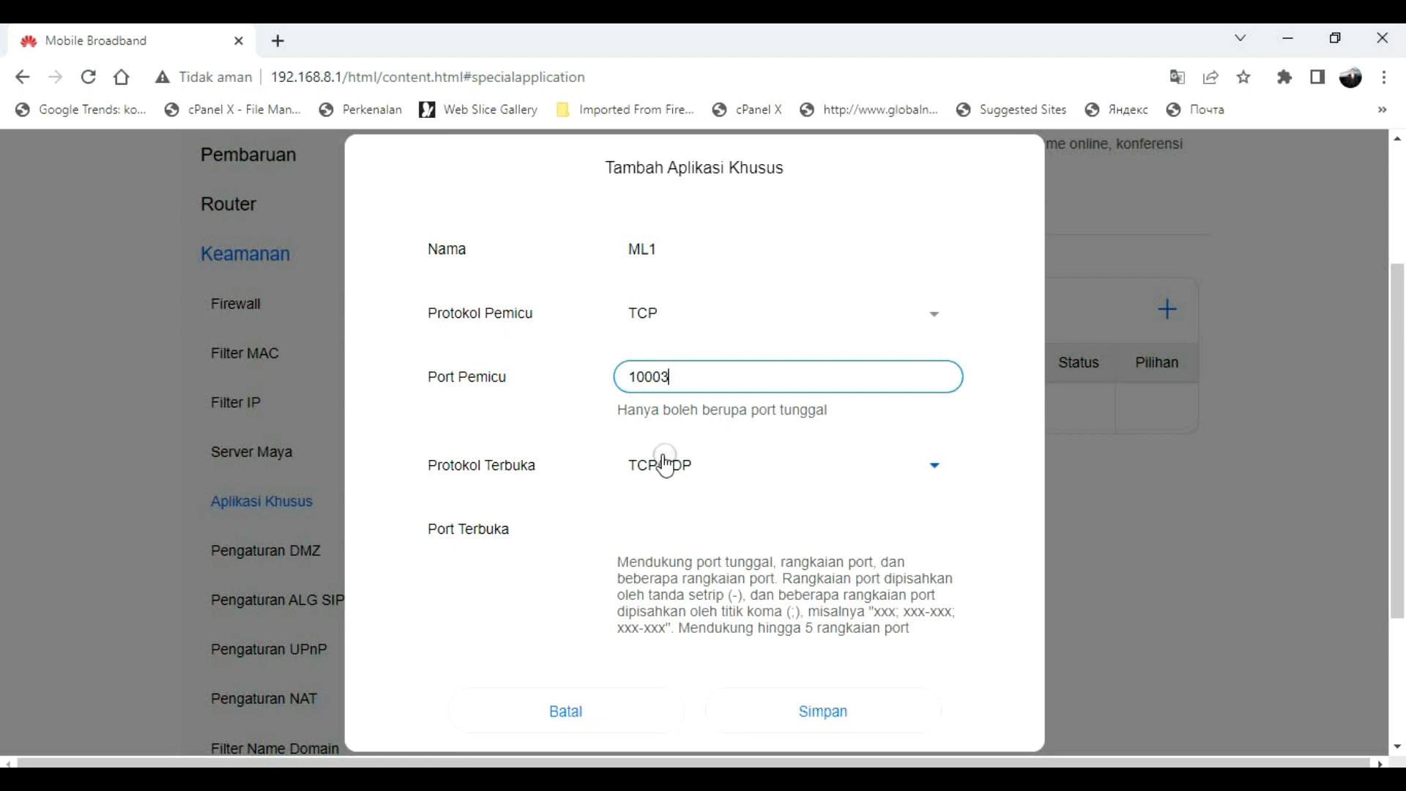
Step: Set the open protocol to TCP with open port 50048, and save ML1
left_click(712, 472)
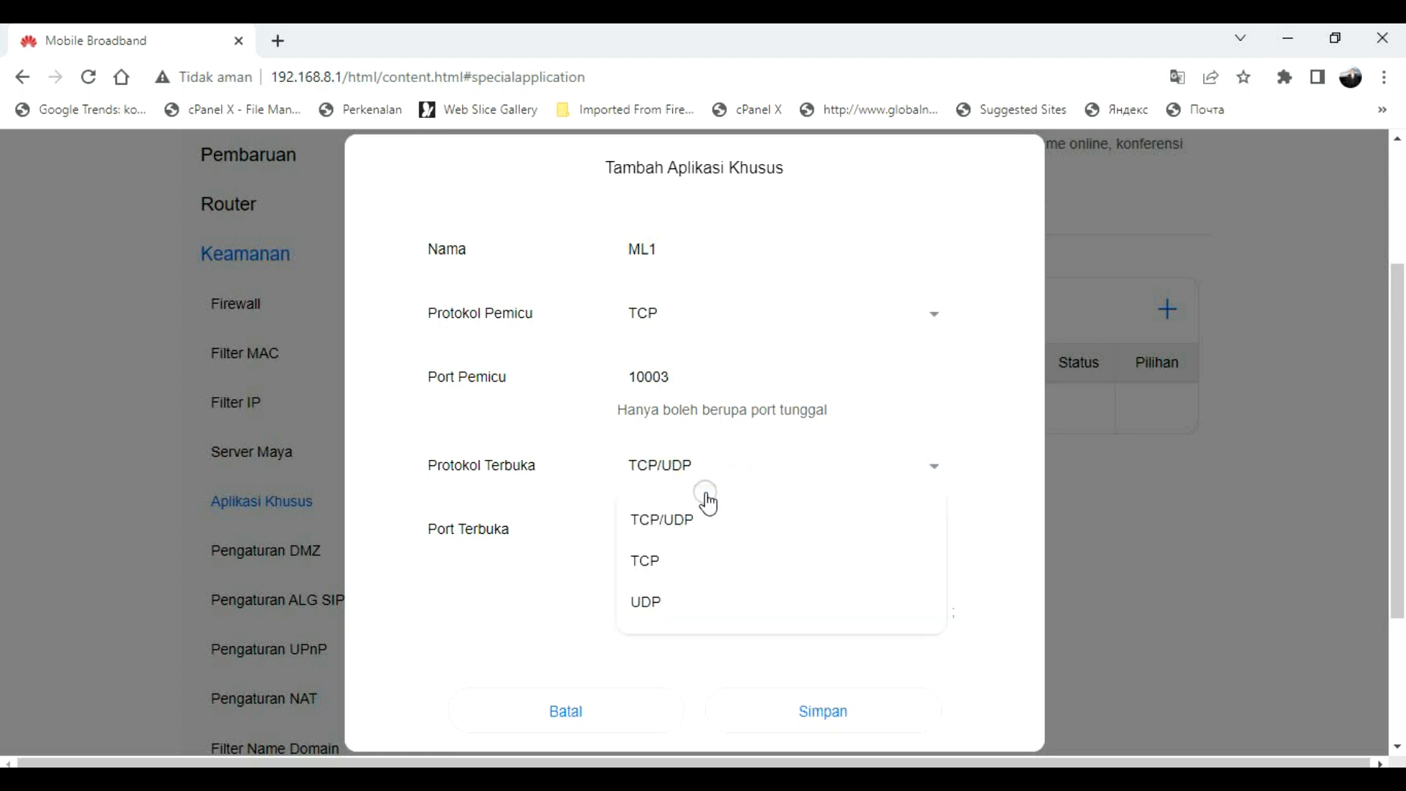
left_click(650, 568)
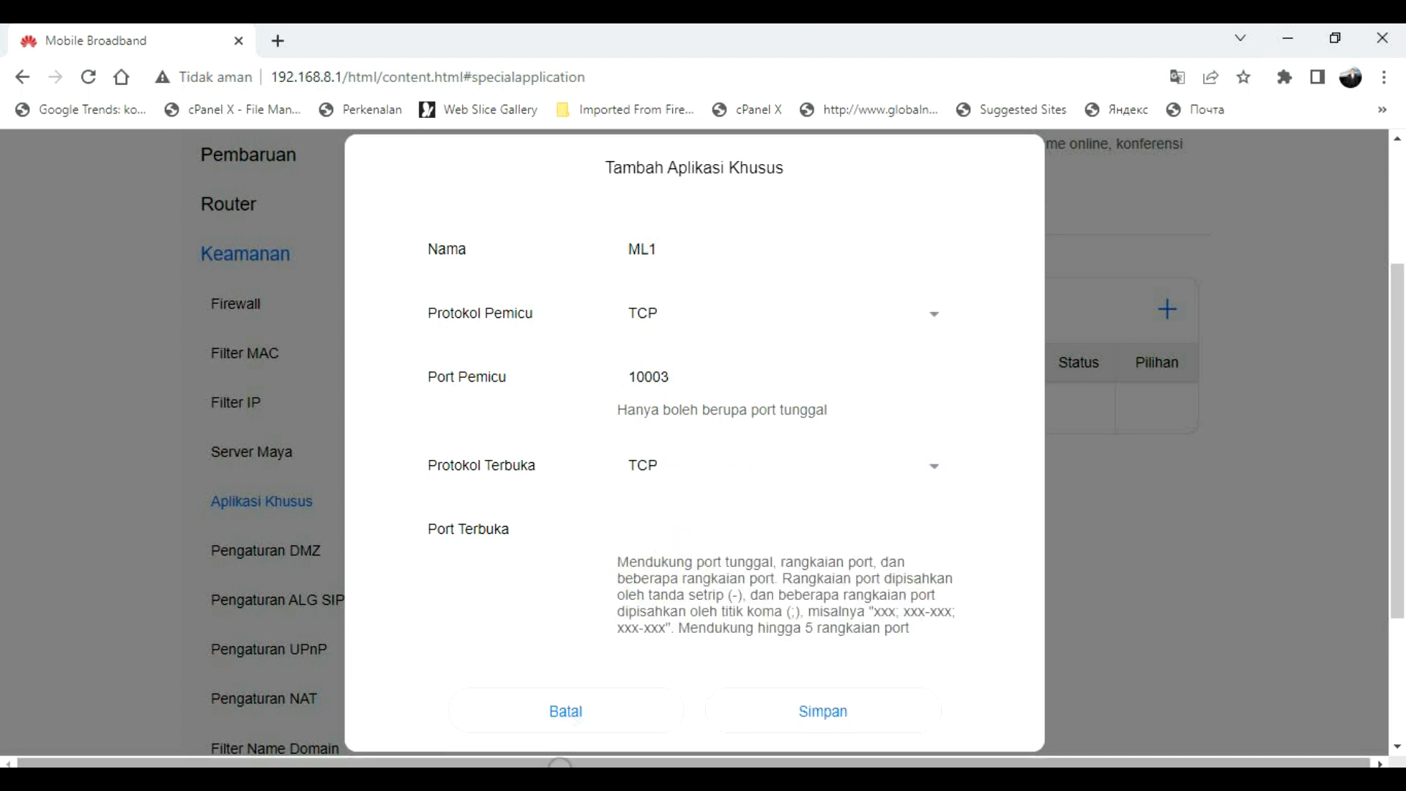
left_click(519, 775)
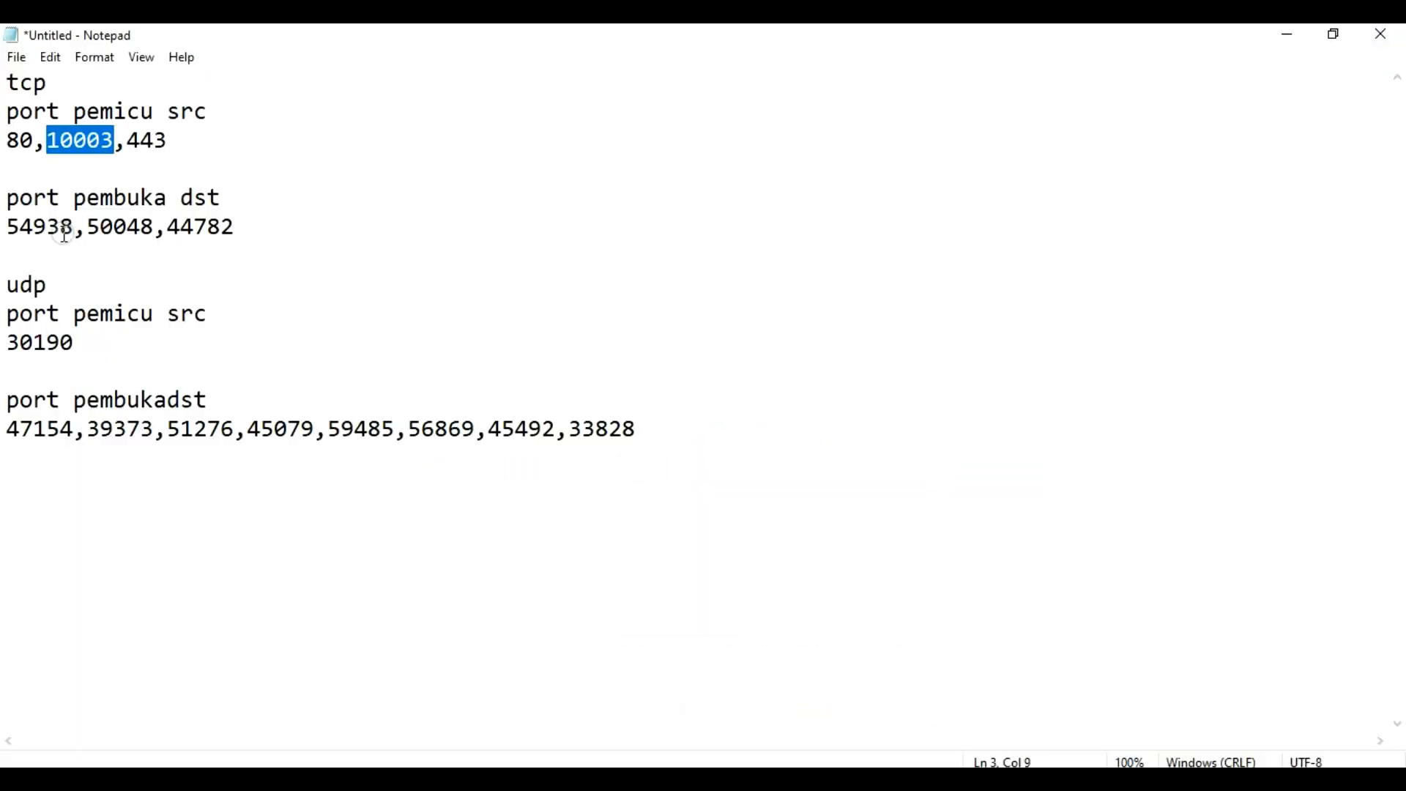
left_click(9, 224)
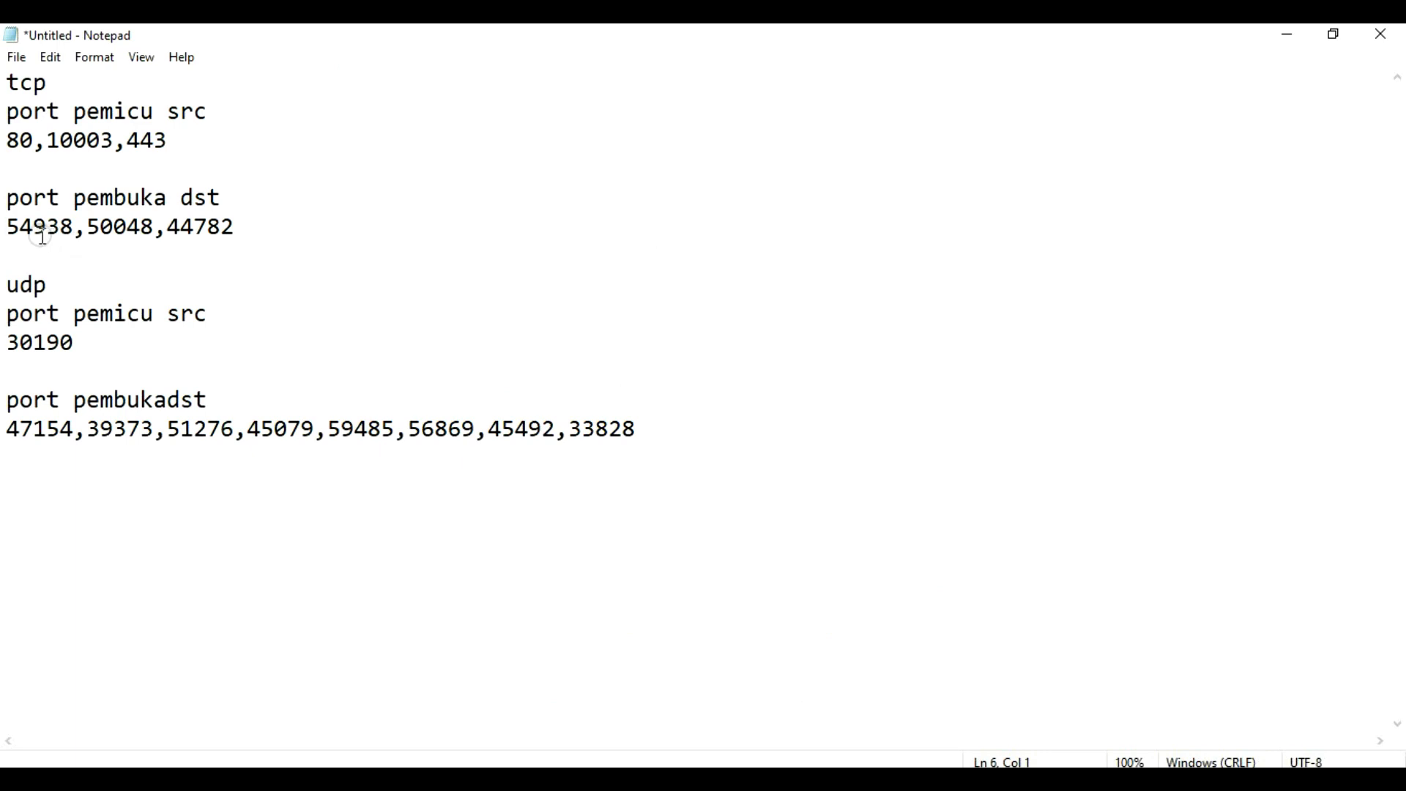
left_click_drag(91, 225, 154, 227)
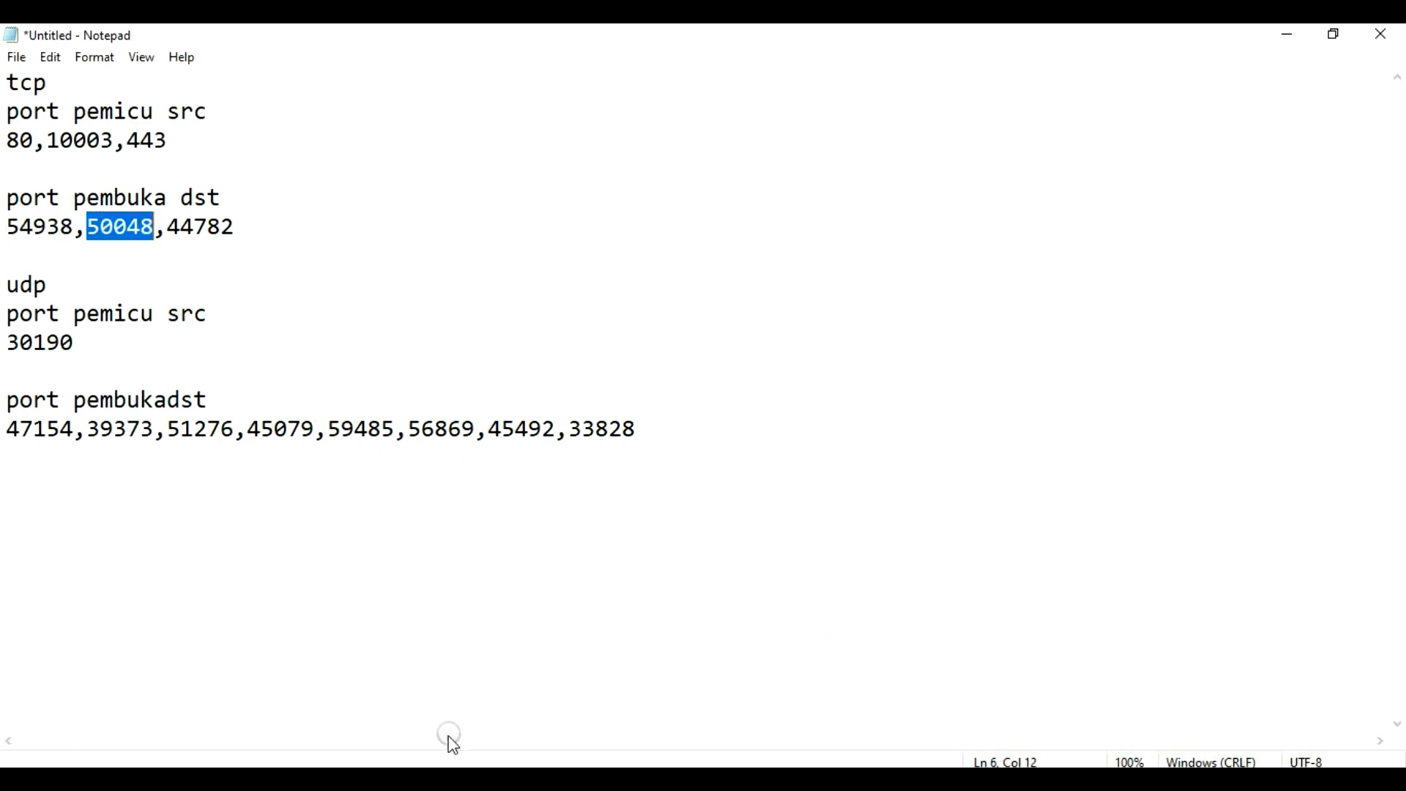
left_click(449, 766)
left_click(670, 525)
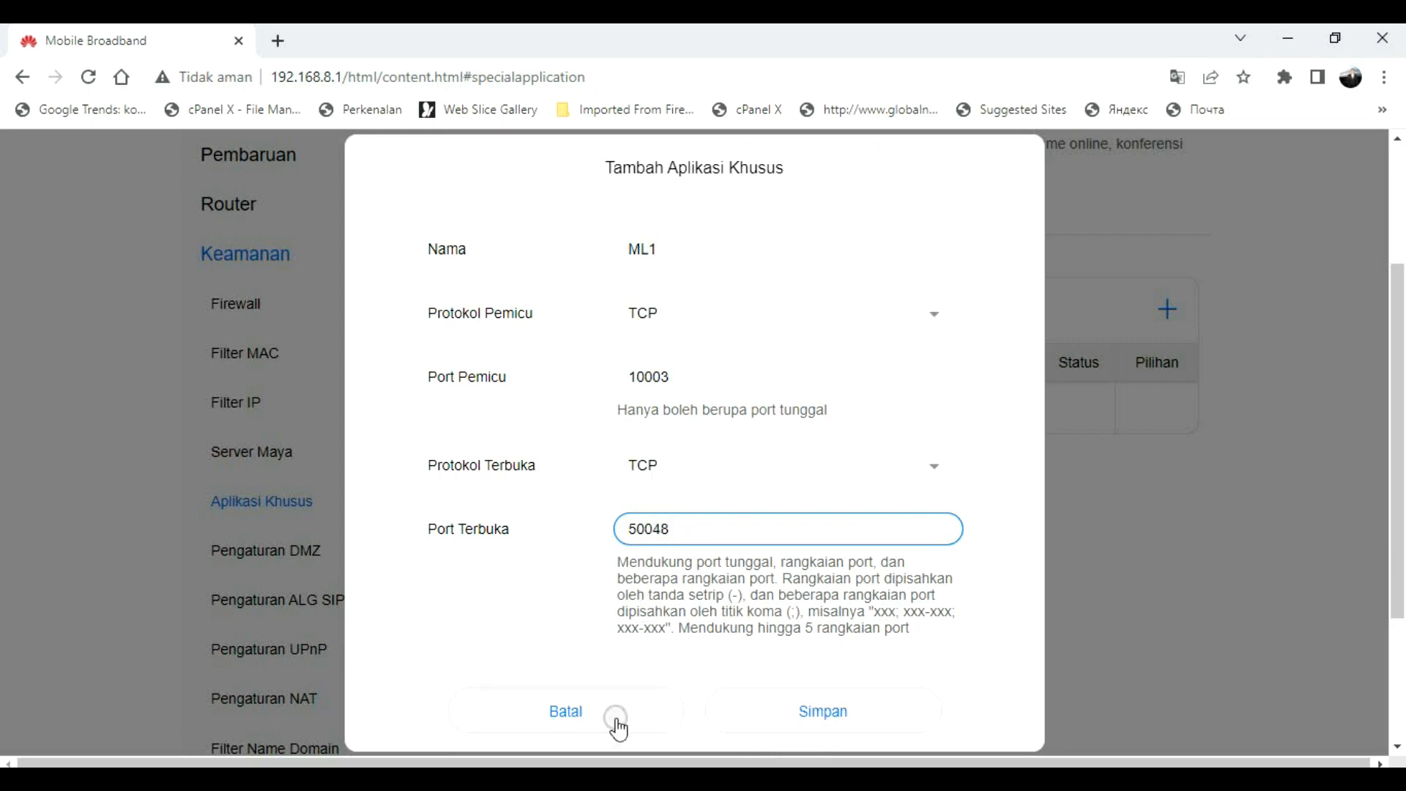
key("alt+Tab")
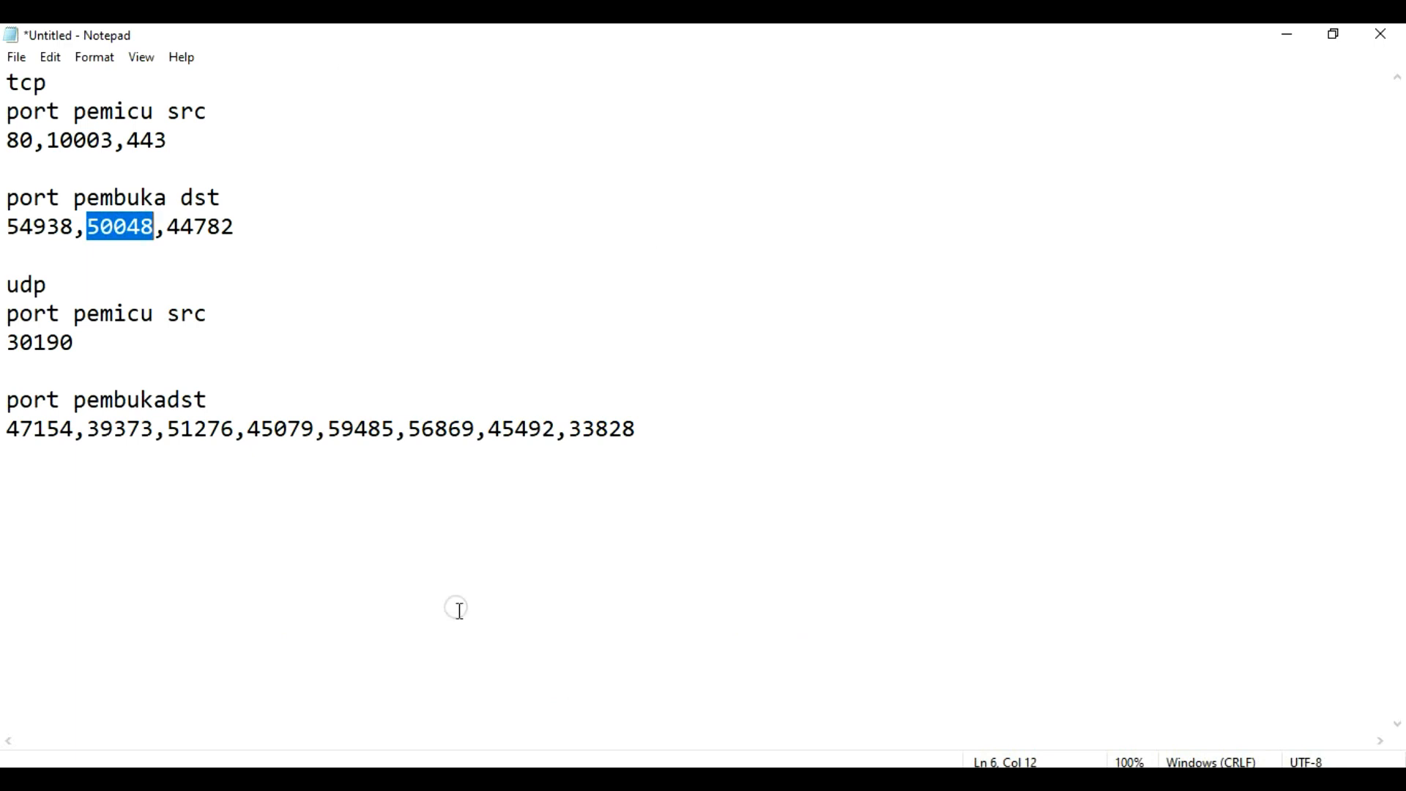
key("alt+Tab")
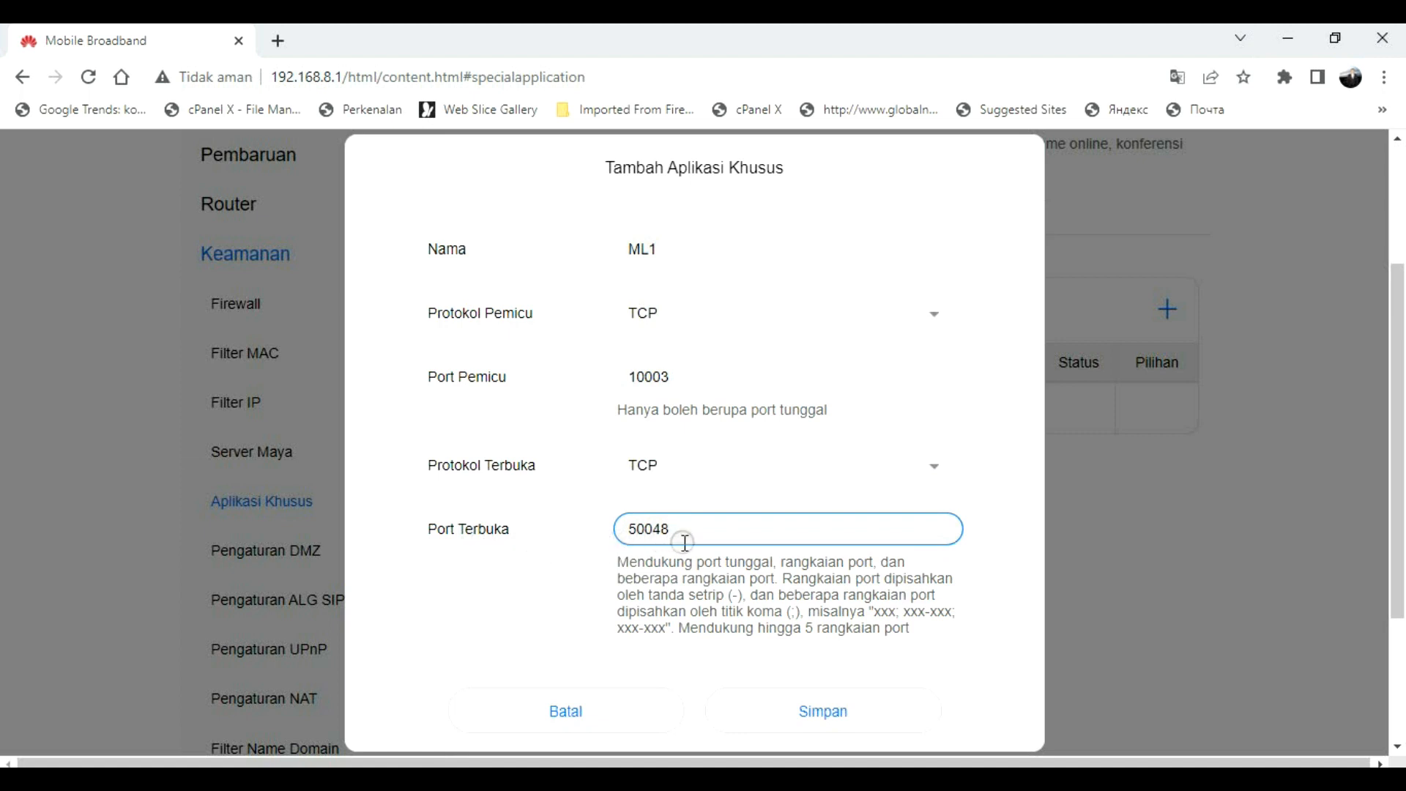
left_click(818, 722)
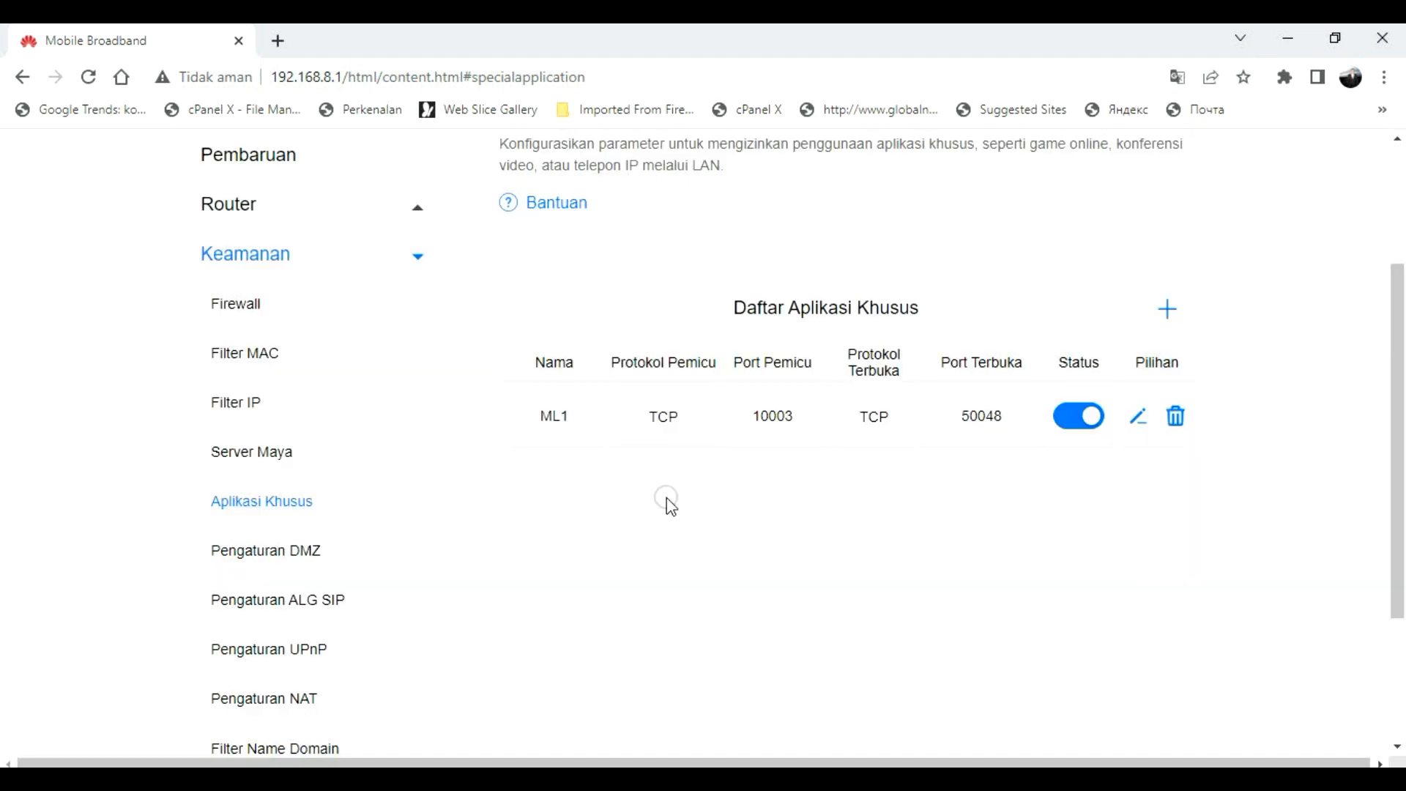
Step: Add a rule named ML2 with TCP protocols and trigger port 443 copied from Notepad
left_click(1168, 311)
left_click(662, 238)
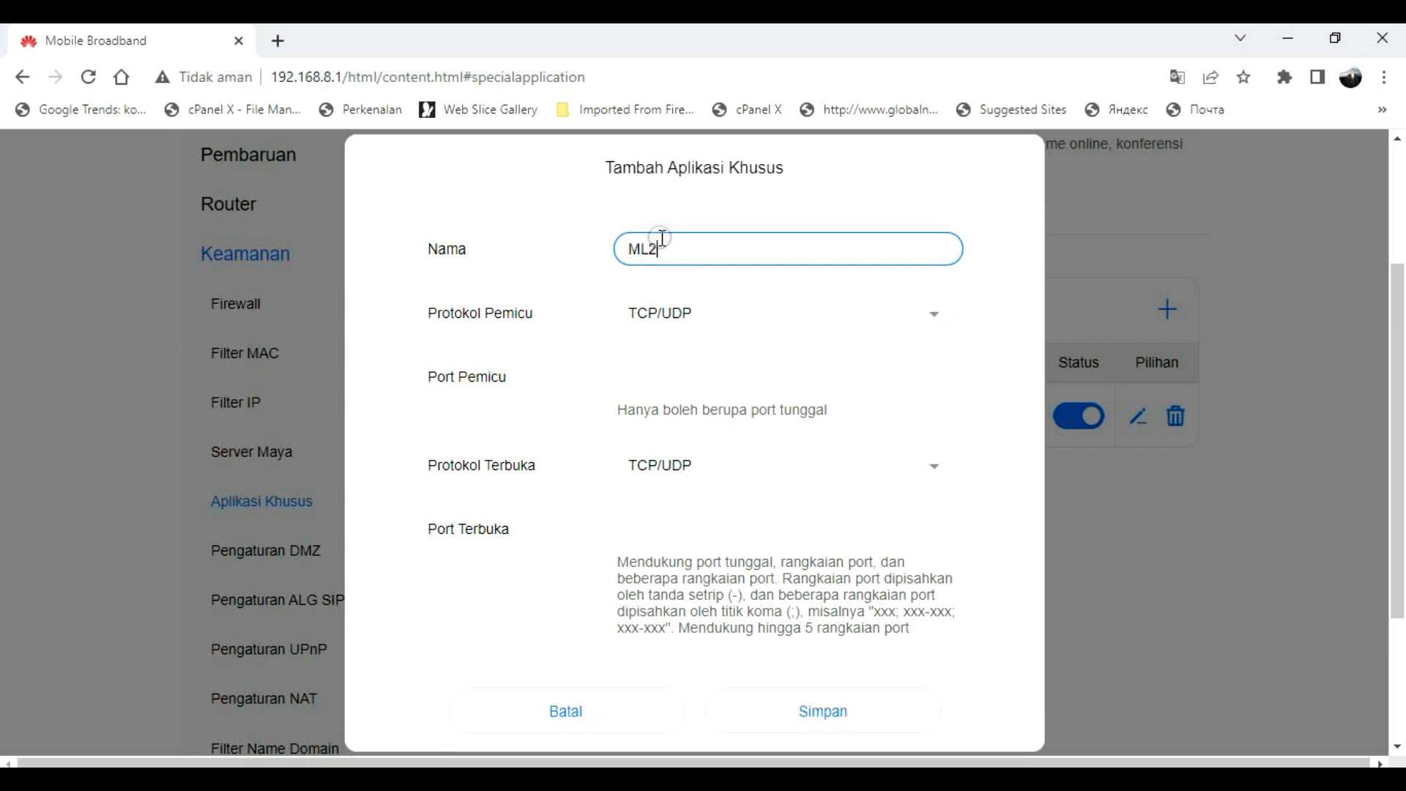
type("ML2")
left_click(679, 313)
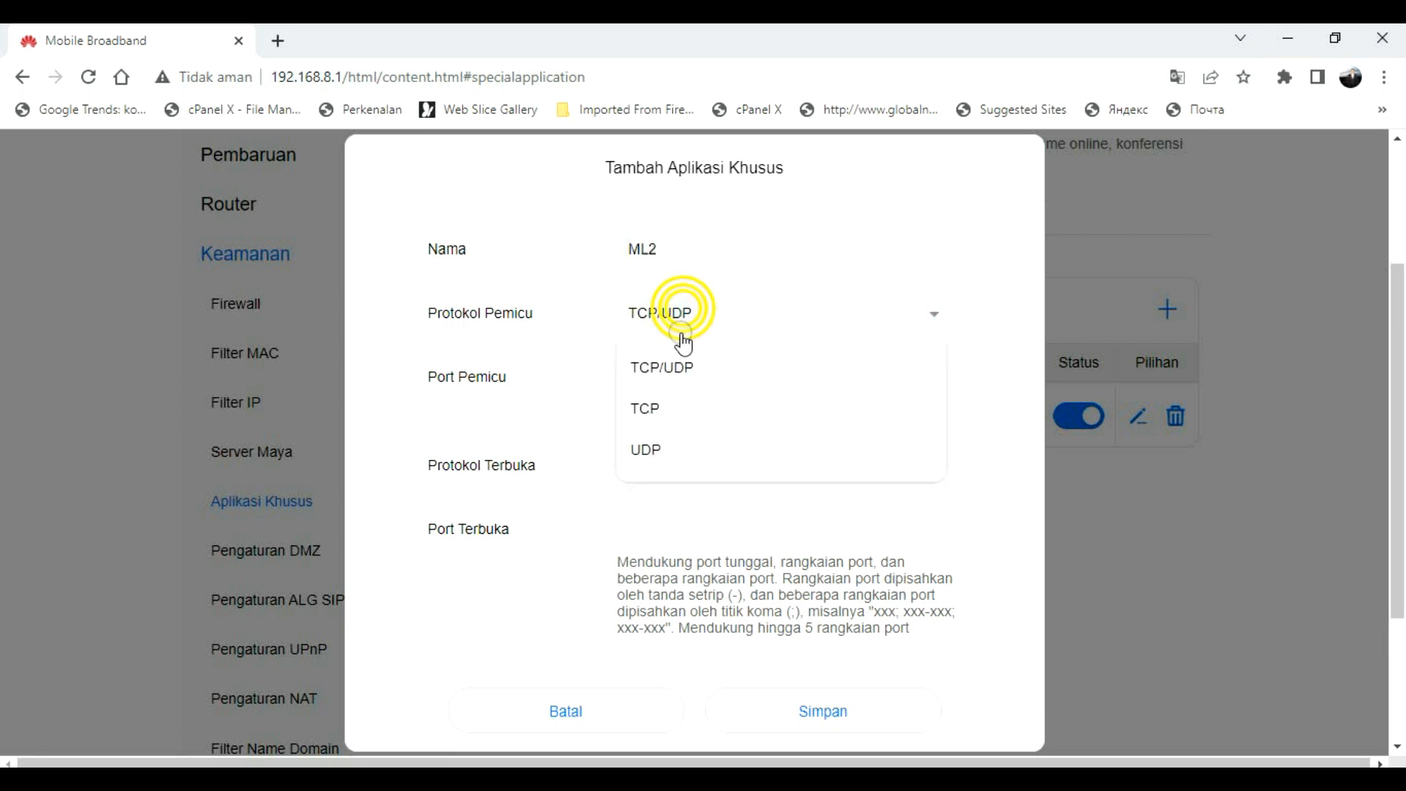
left_click(659, 410)
left_click(662, 377)
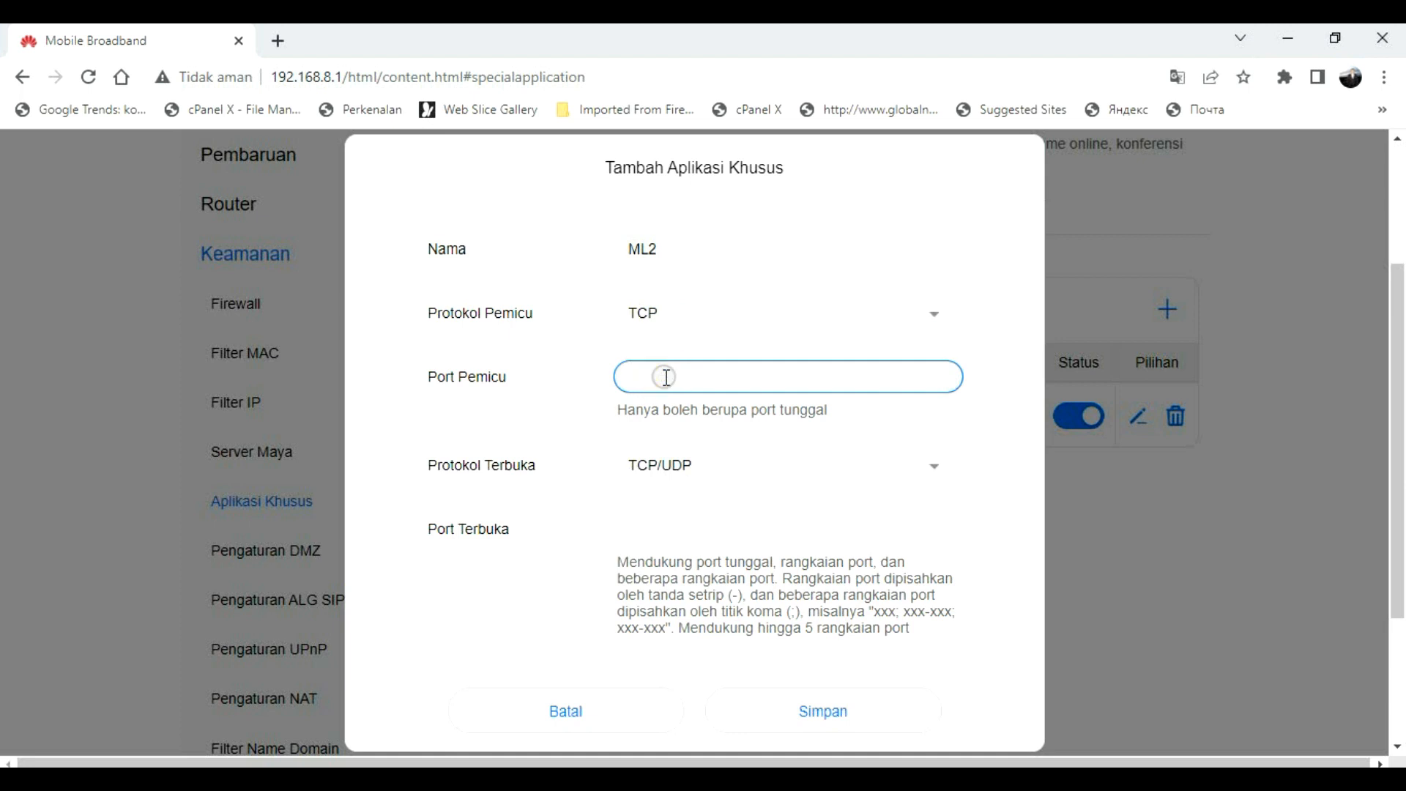
left_click(675, 469)
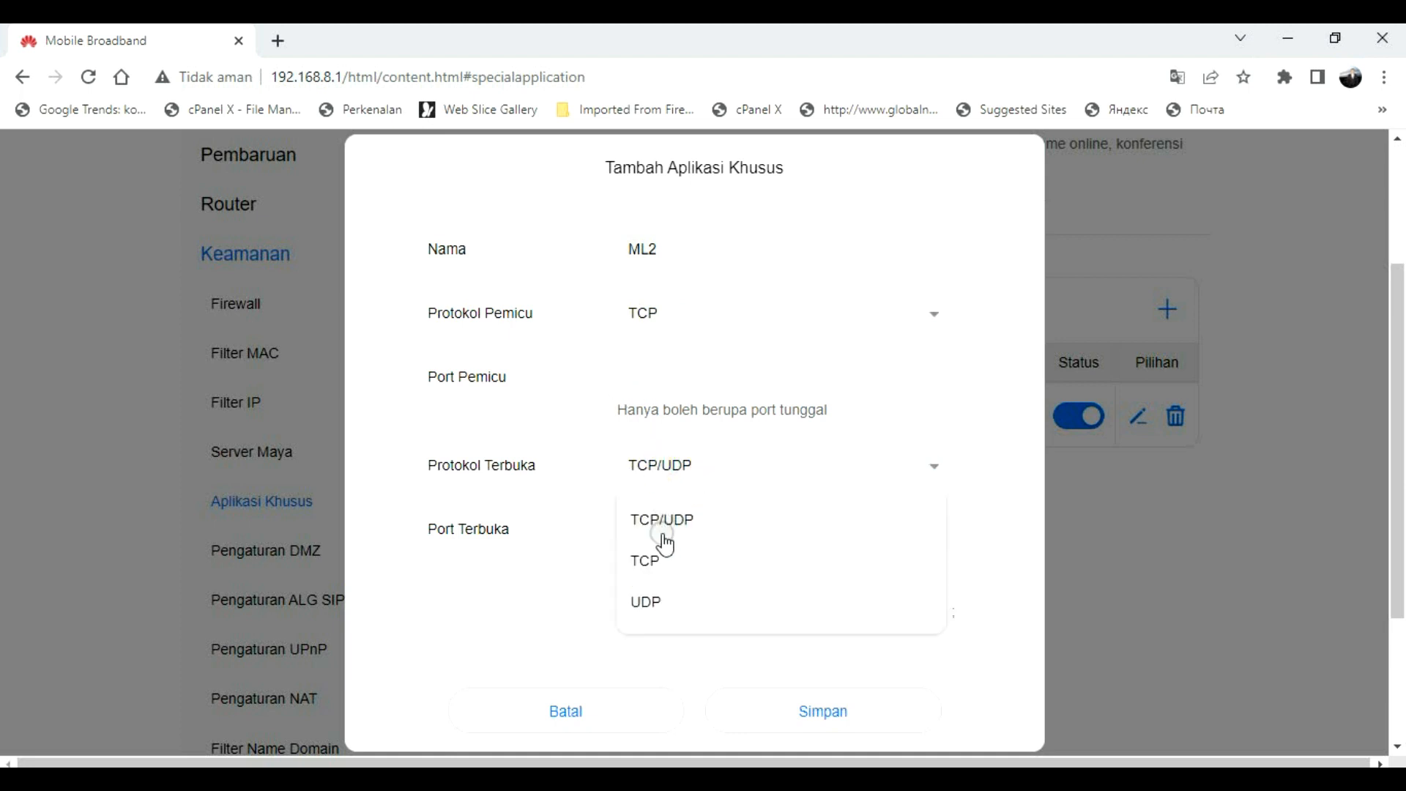
left_click(645, 558)
left_click(681, 365)
left_click(246, 778)
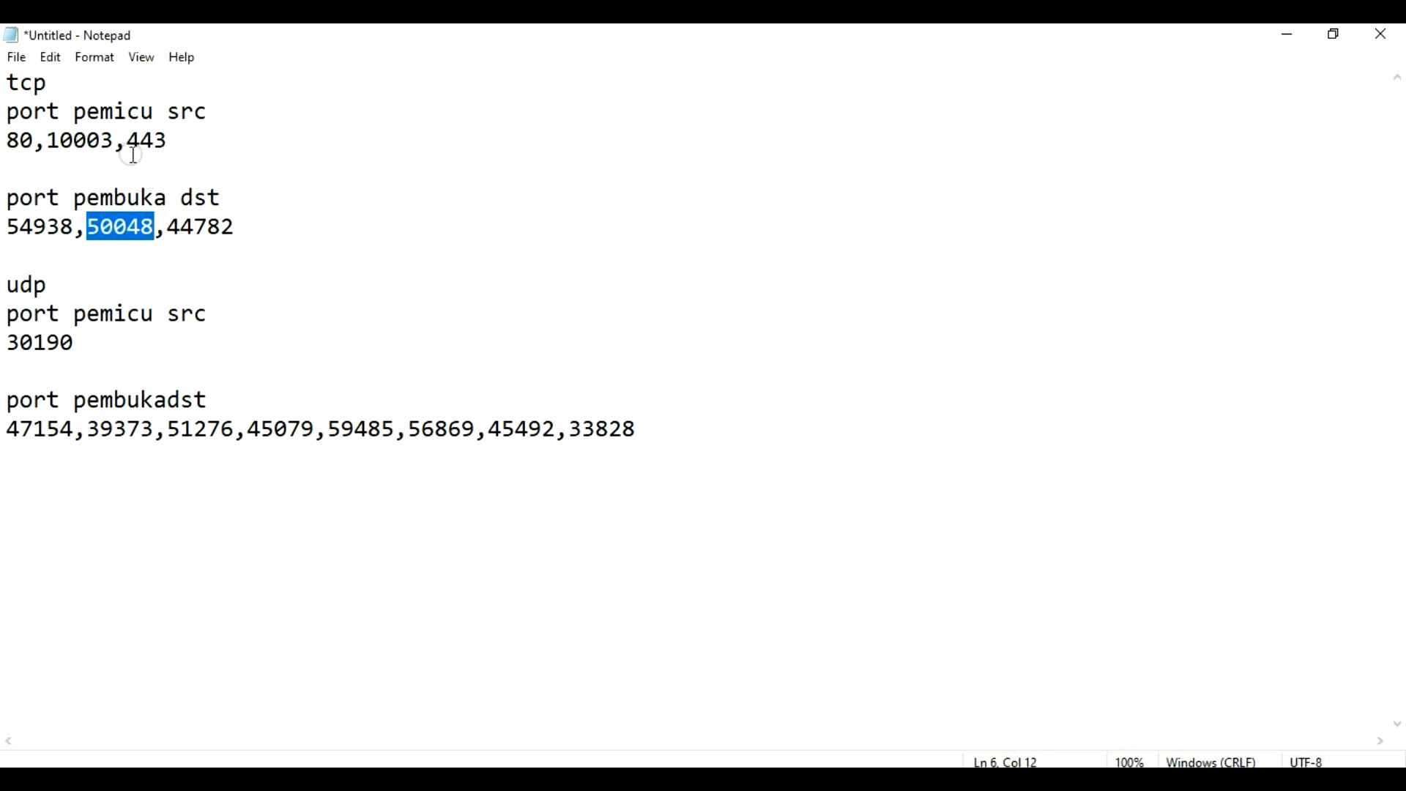
double_click(130, 139)
key("ctrl+c")
left_click(246, 778)
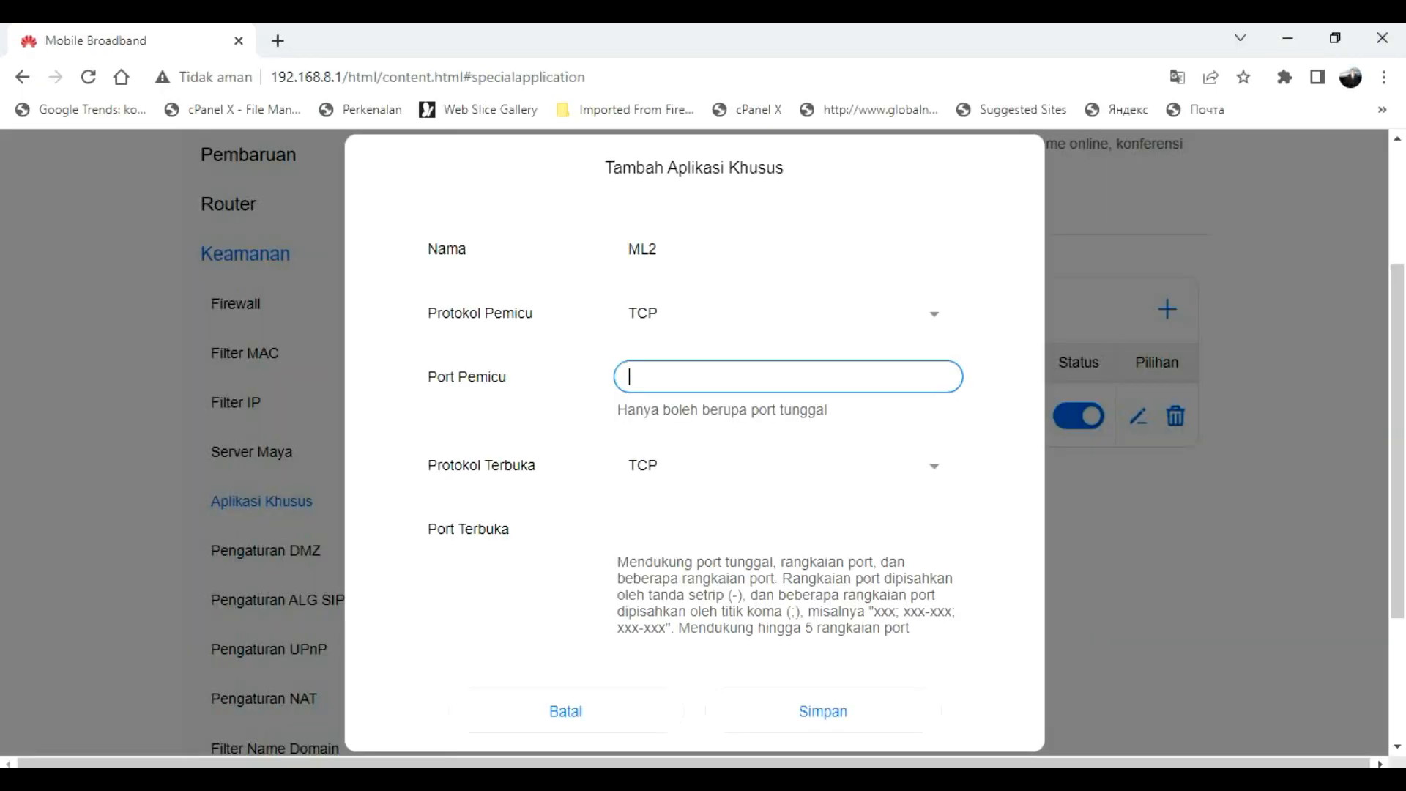
key("ctrl+v")
Step: Paste 44782 from the notes as the TCP open port and save ML2
left_click(657, 485)
left_click(565, 480)
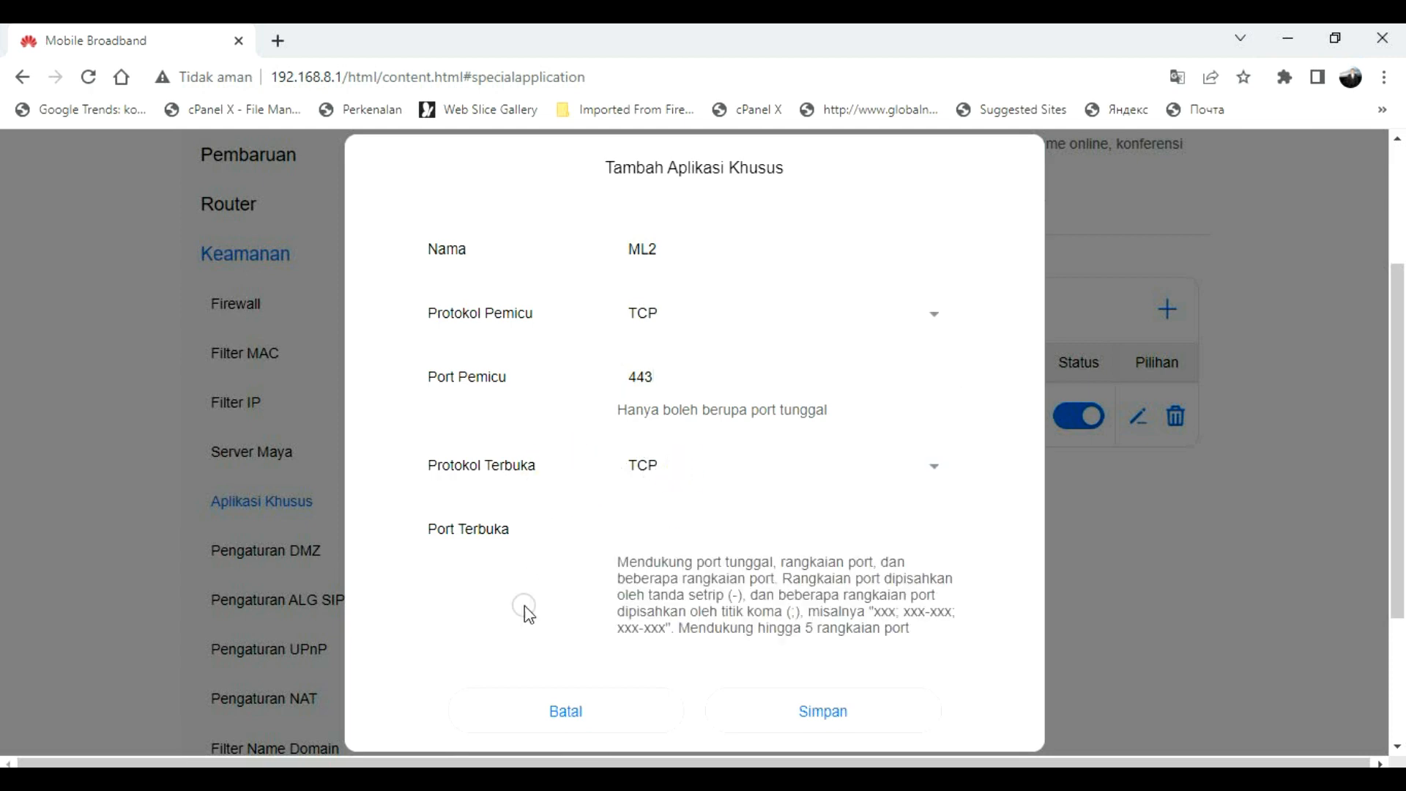
left_click(469, 778)
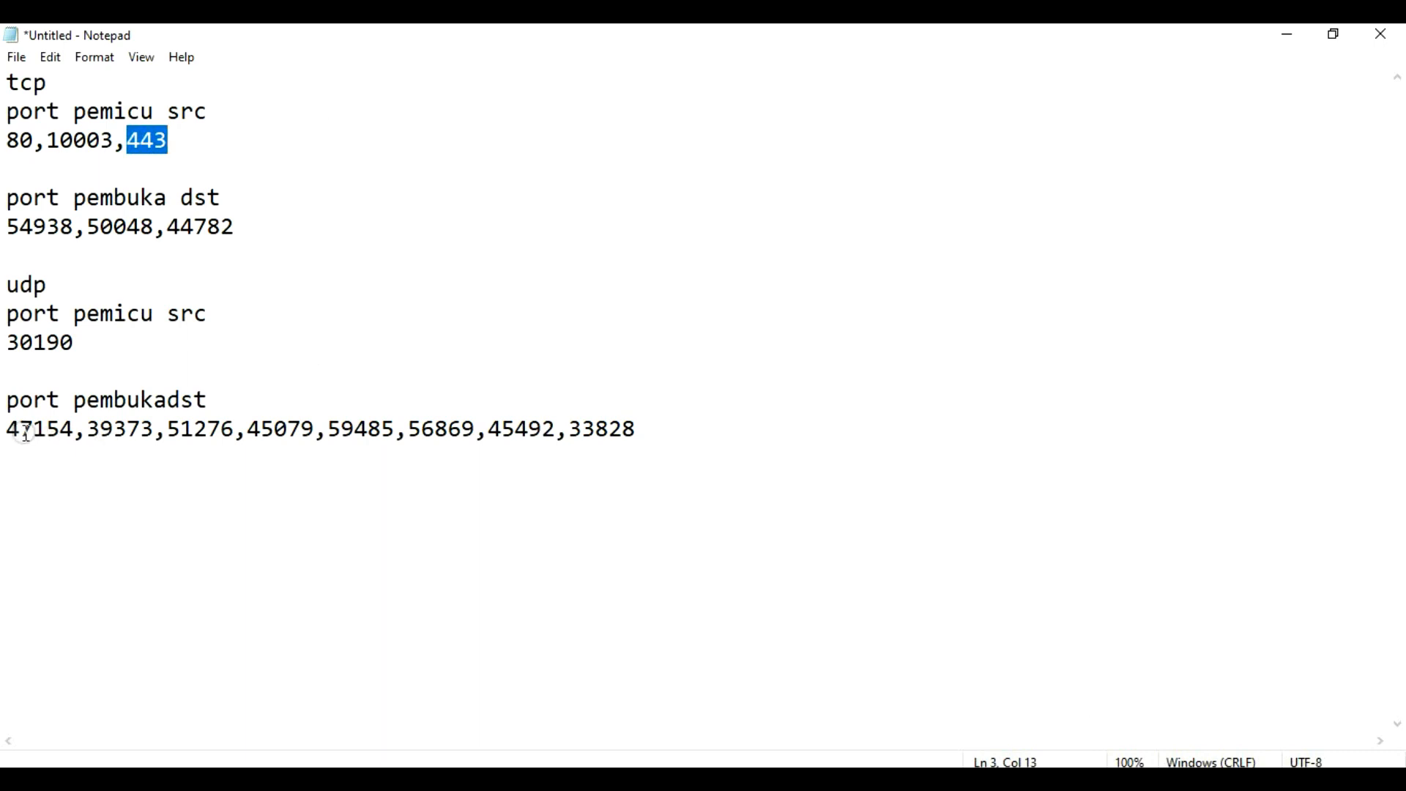
double_click(69, 228)
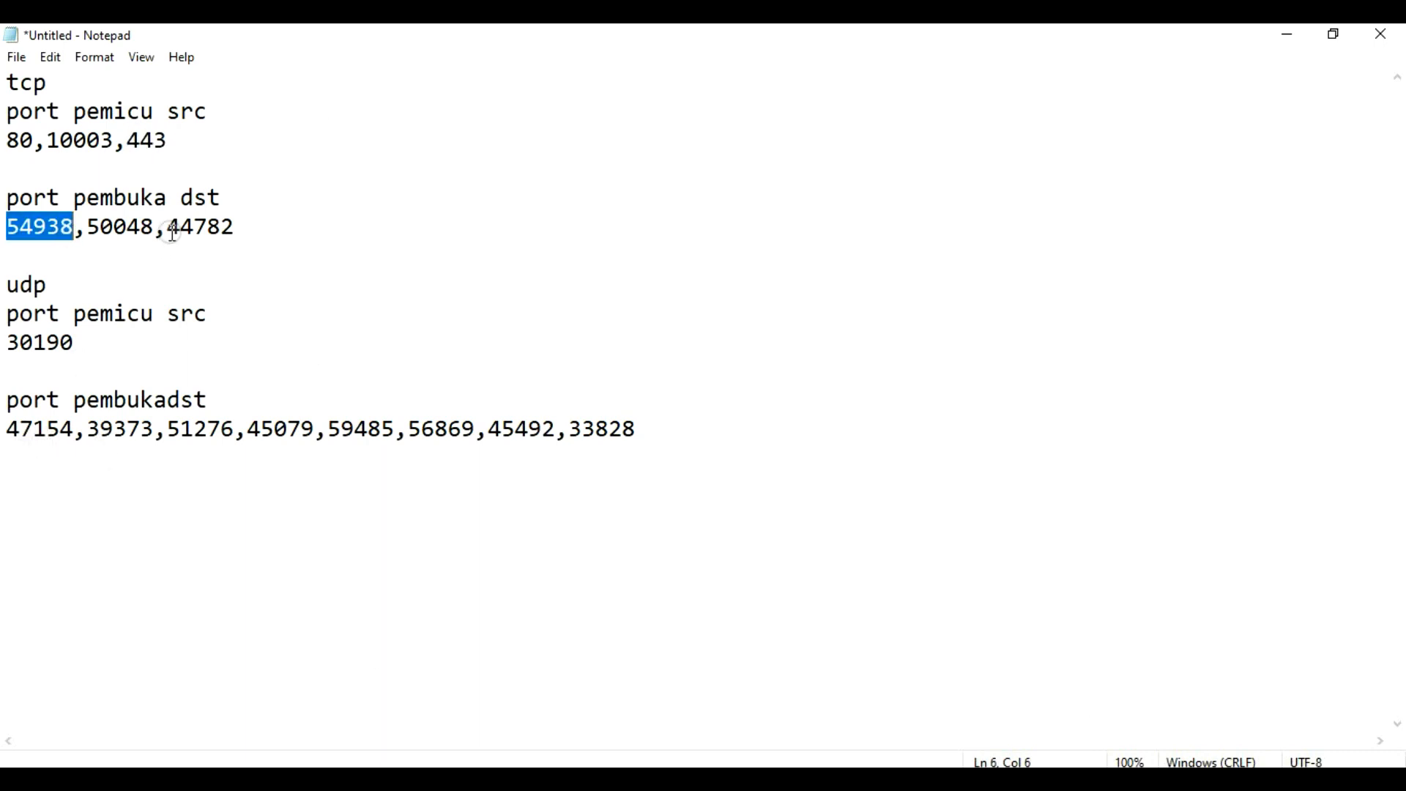
left_click_drag(168, 227, 236, 228)
key("ctrl+c")
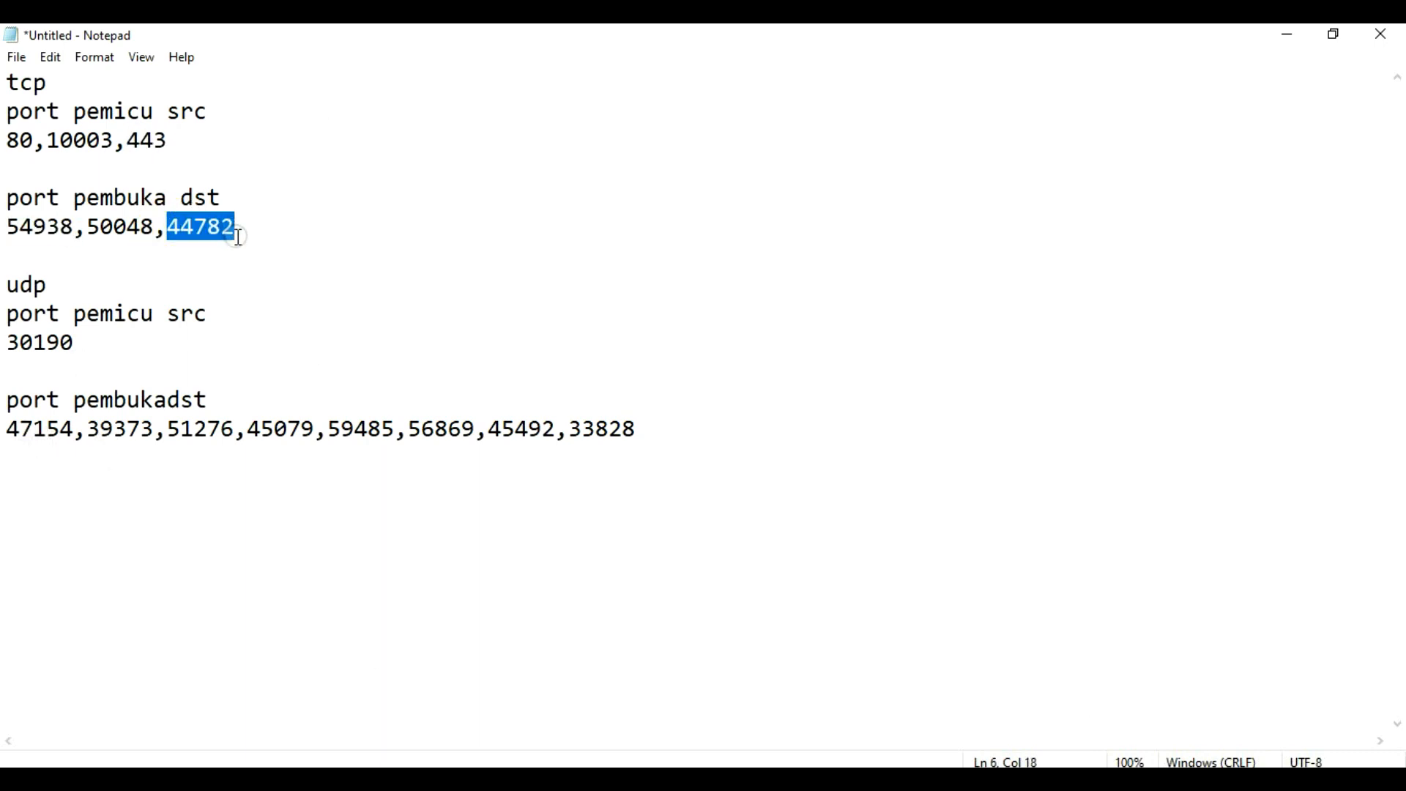
left_click(529, 765)
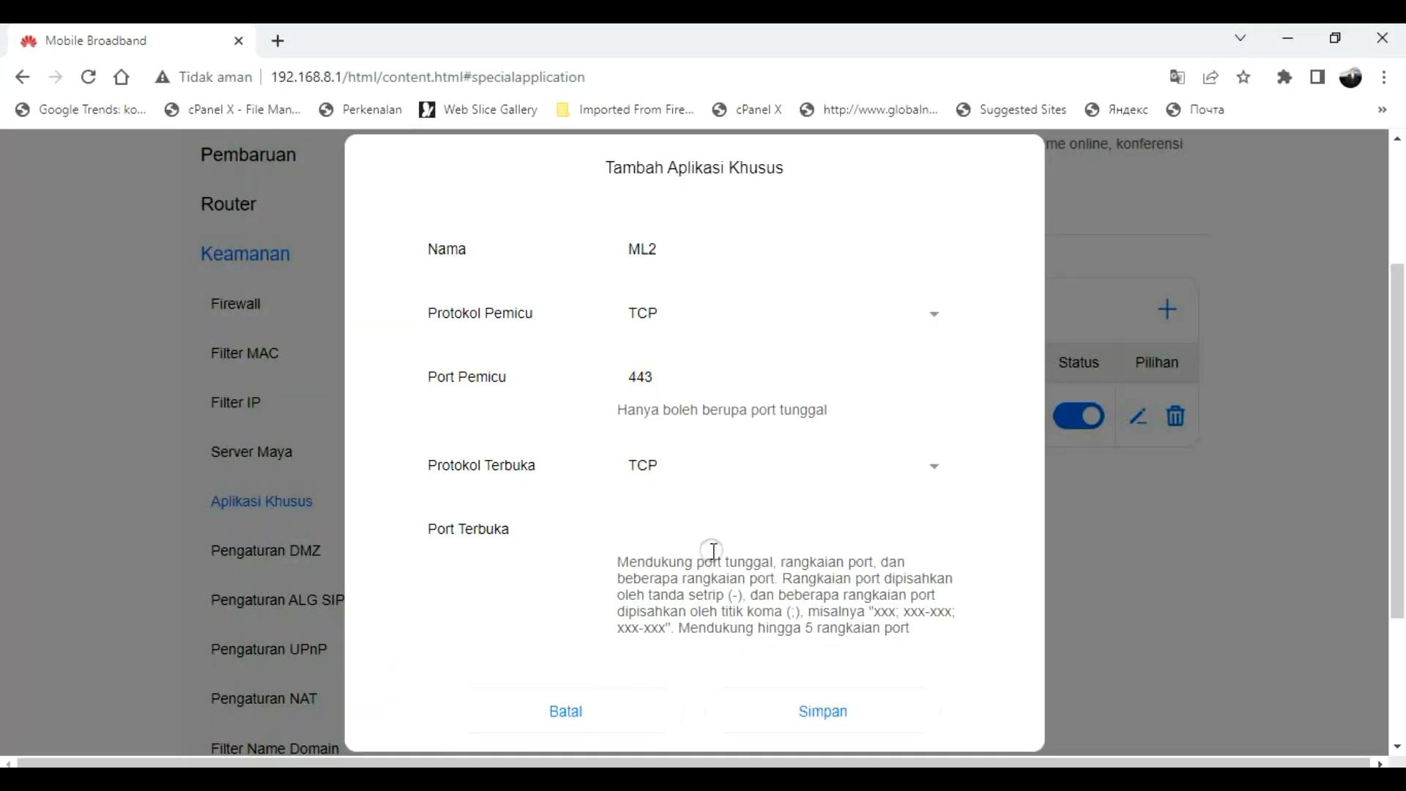
left_click(696, 531)
key("ctrl+v")
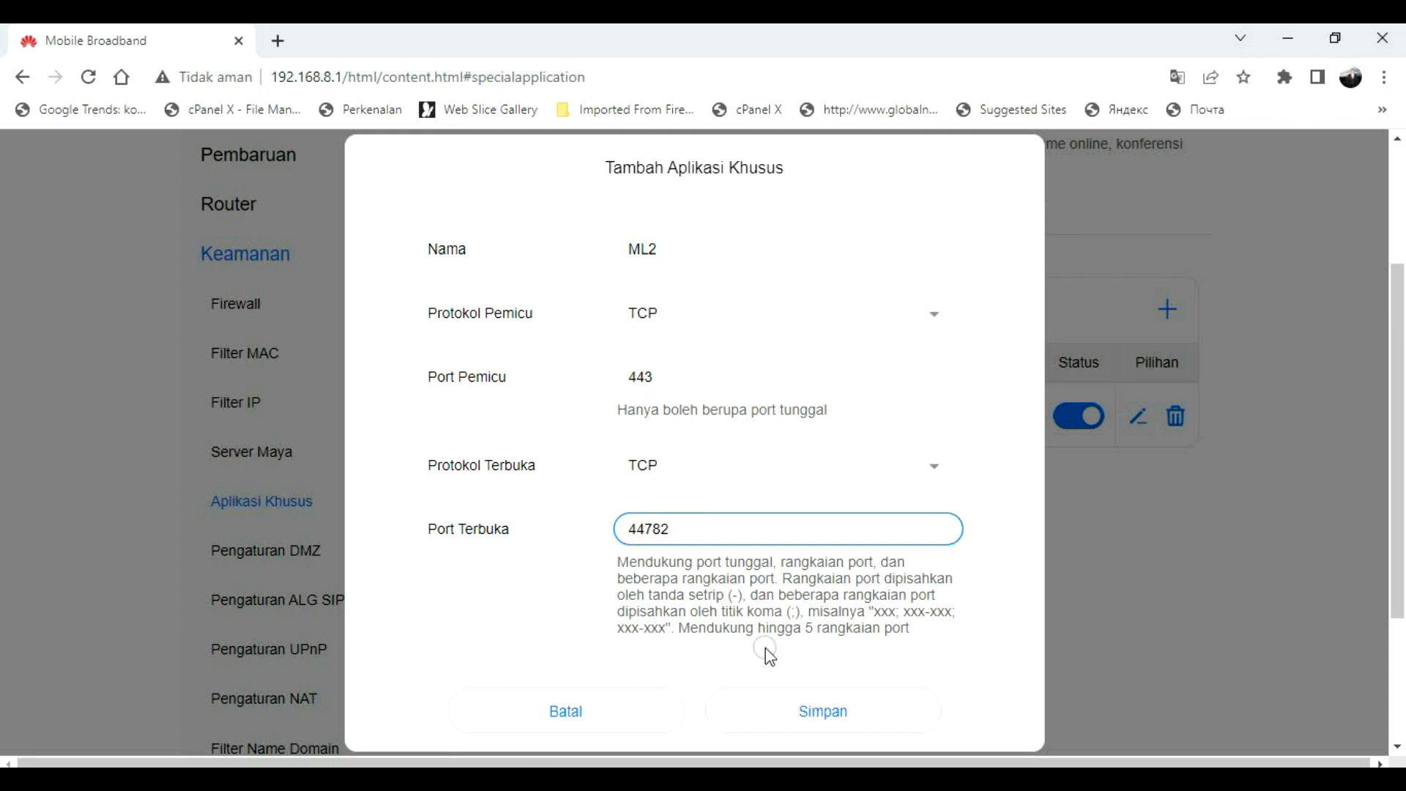
left_click(837, 717)
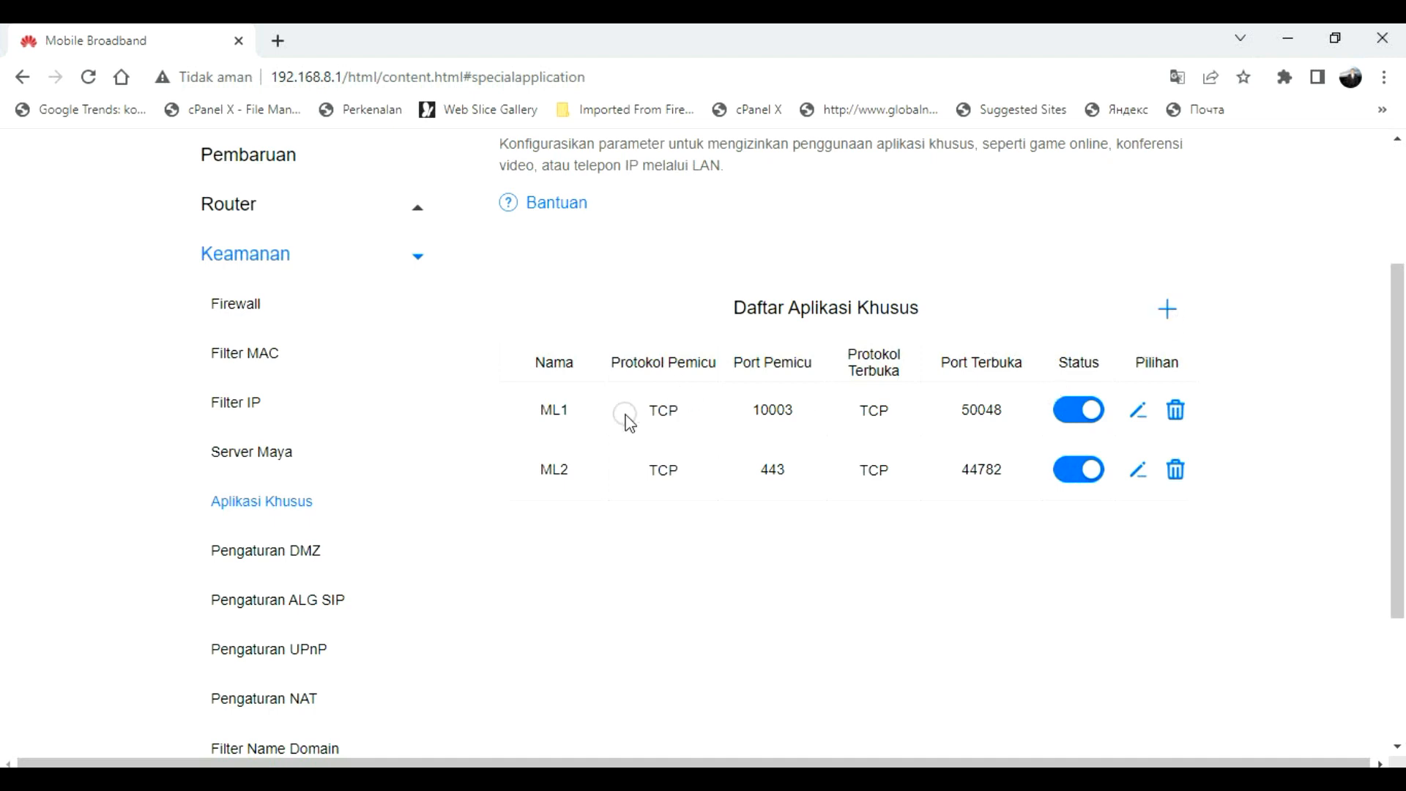
Step: Start rule MLUDP with UDP trigger and open protocols, copying trigger port 30190 from the notes
left_click(1169, 310)
left_click(655, 249)
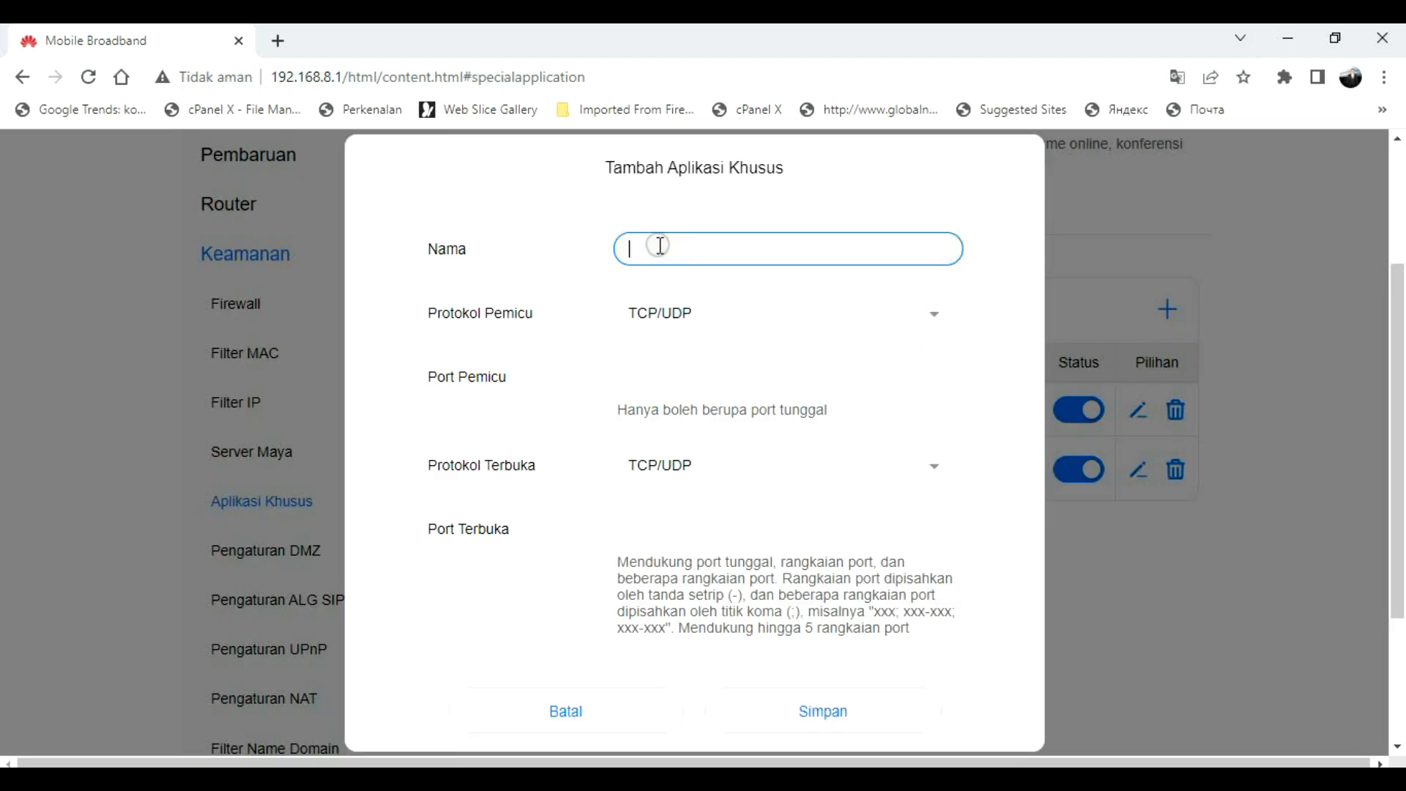
type("MLUDP")
left_click(669, 313)
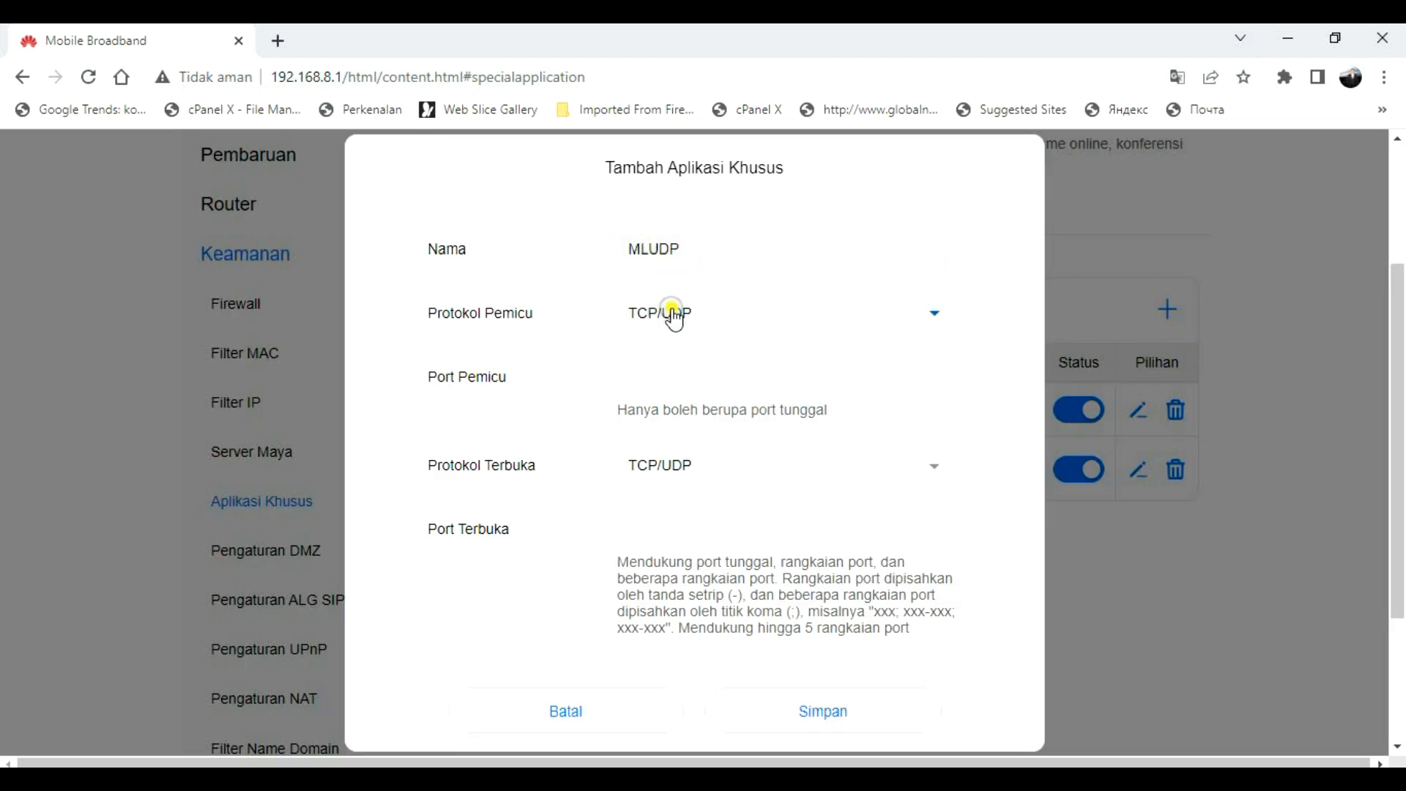
left_click(656, 443)
left_click(669, 461)
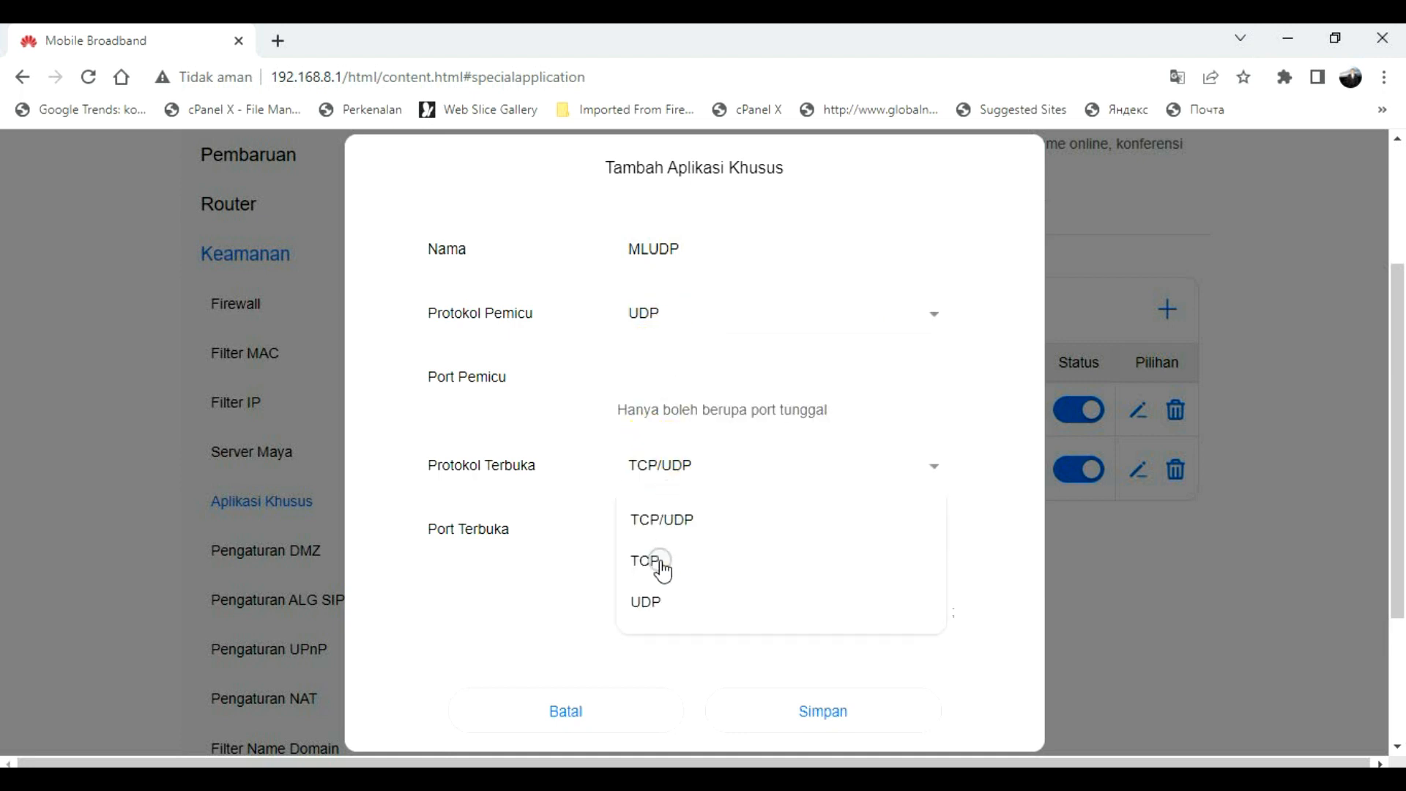
left_click(648, 603)
left_click(681, 384)
left_click(666, 386)
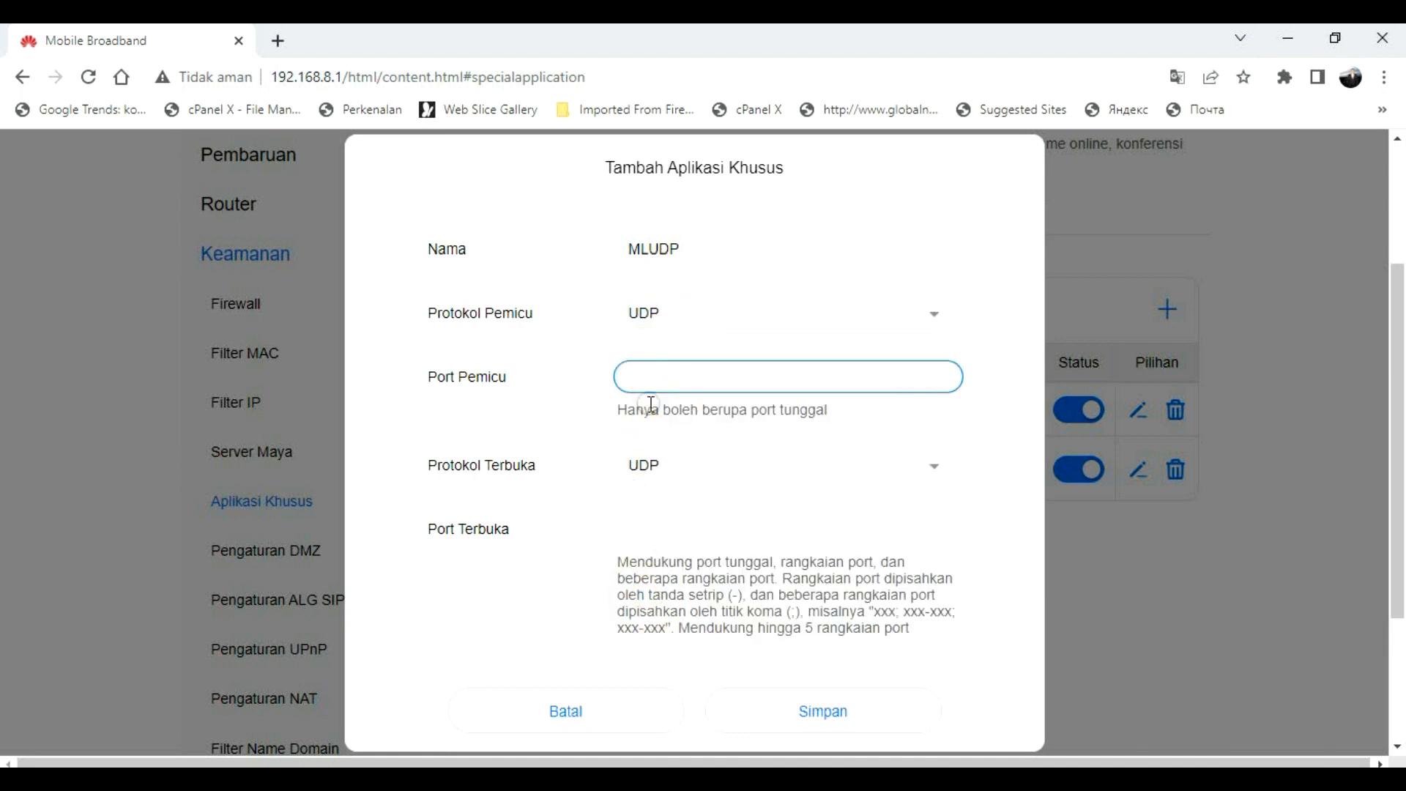
left_click(415, 776)
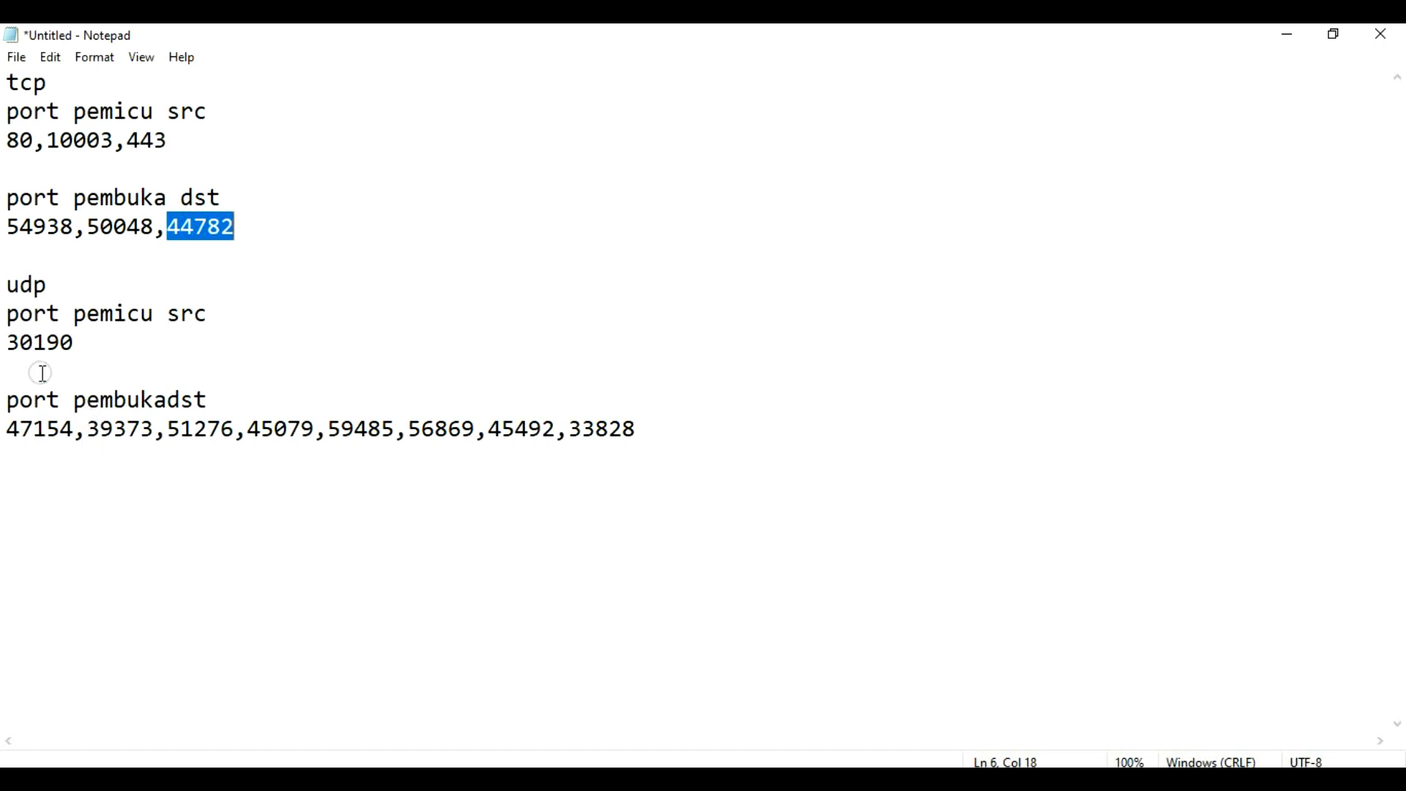
left_click_drag(10, 345, 79, 344)
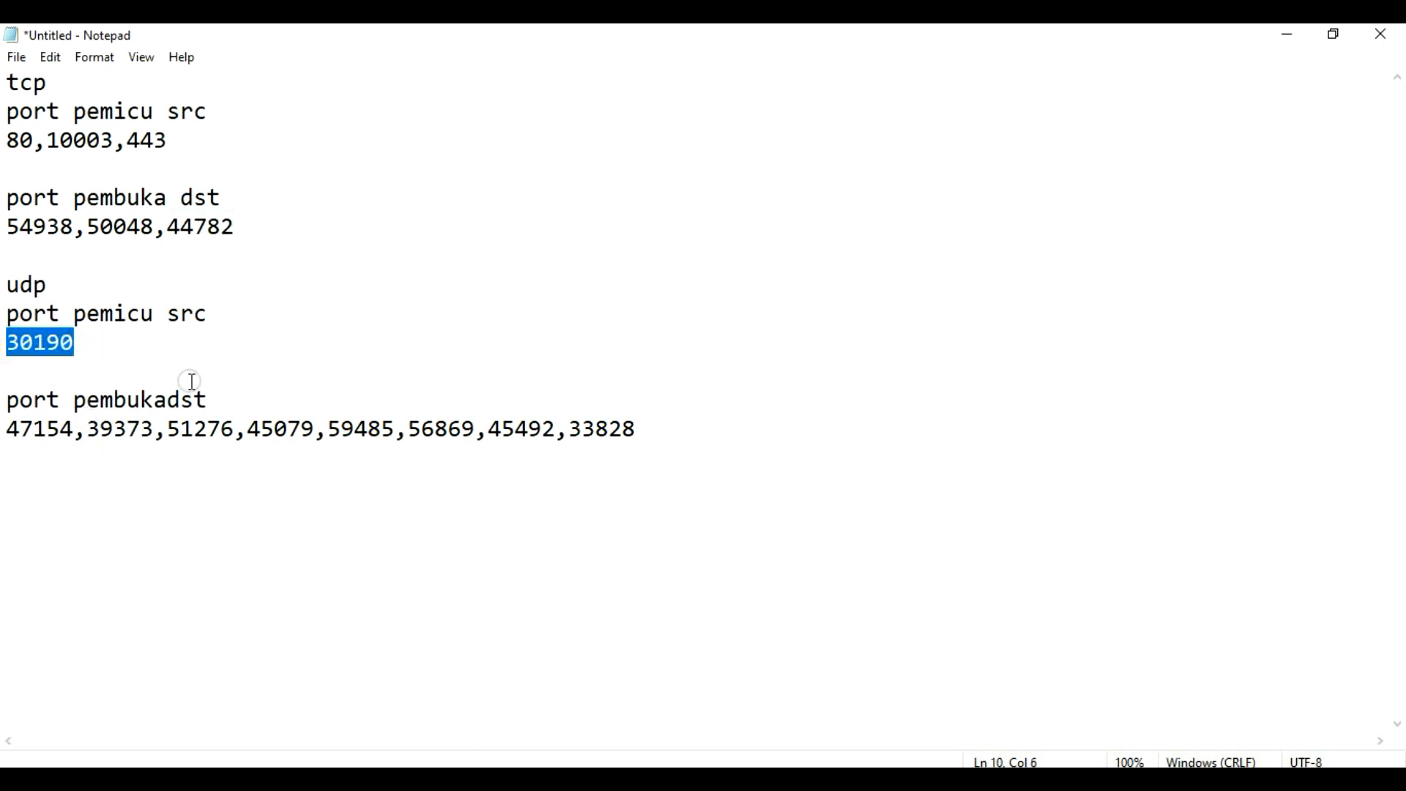
key("alt+Tab")
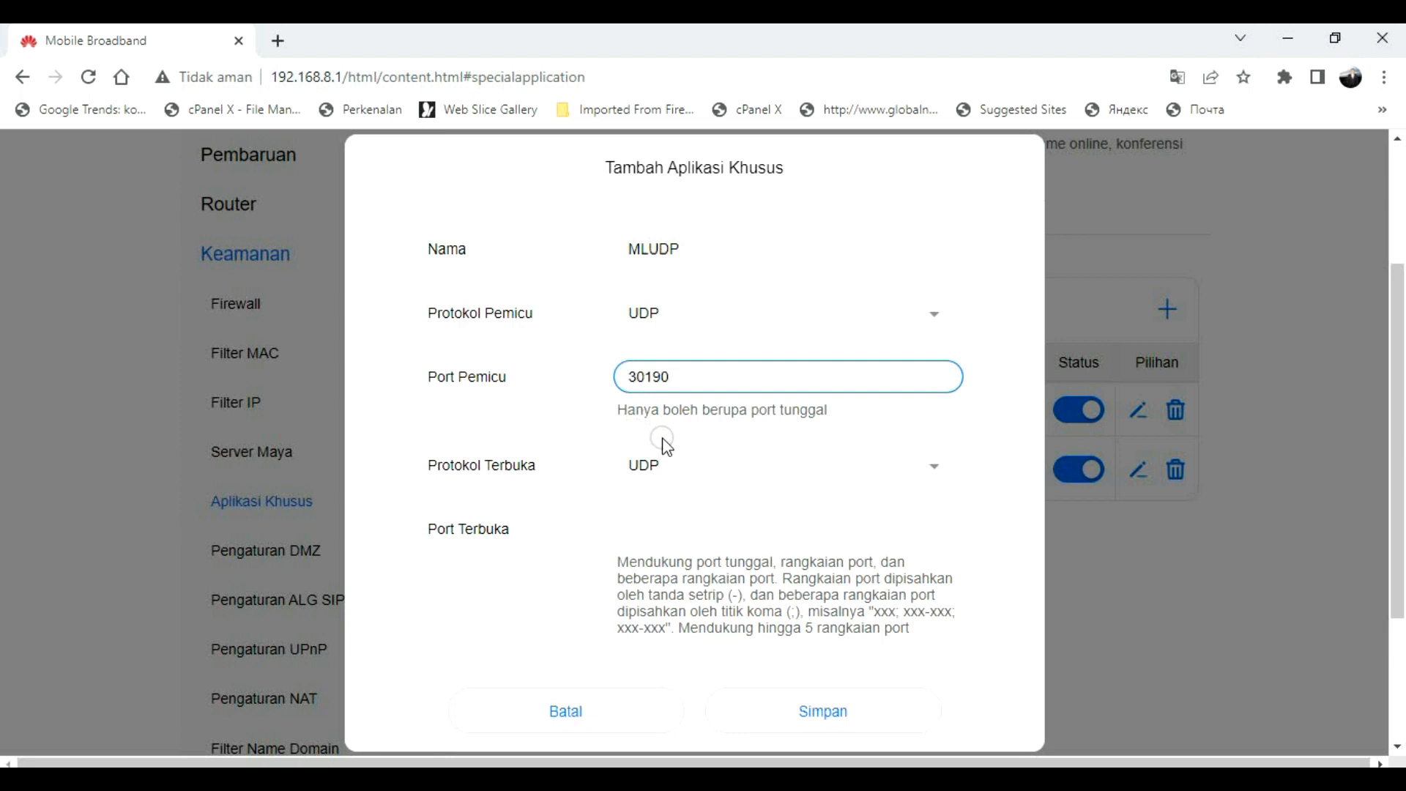
Step: Enter the UDP open port 45492 from the notes and save MLUDP
left_click(654, 531)
key("alt+Tab")
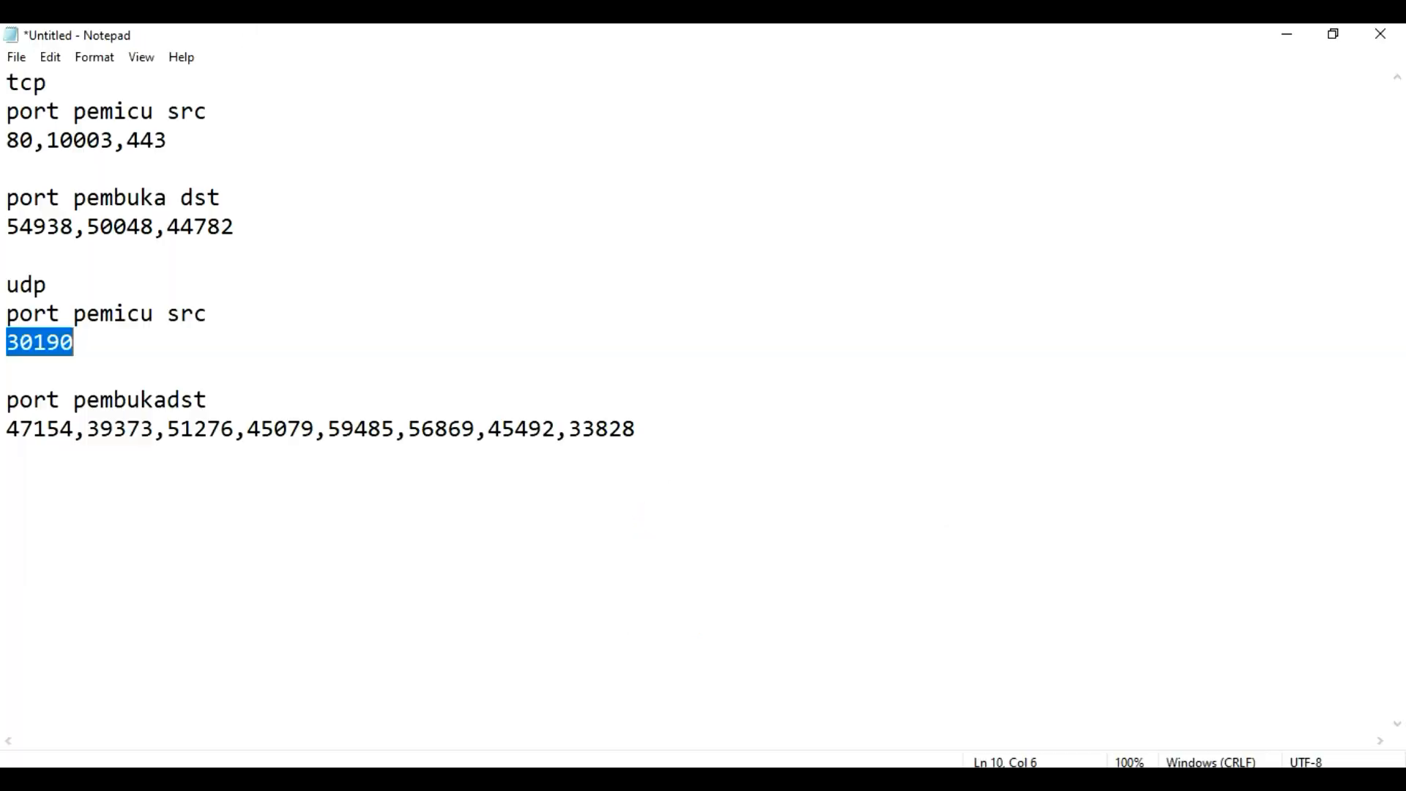
left_click_drag(7, 428, 67, 430)
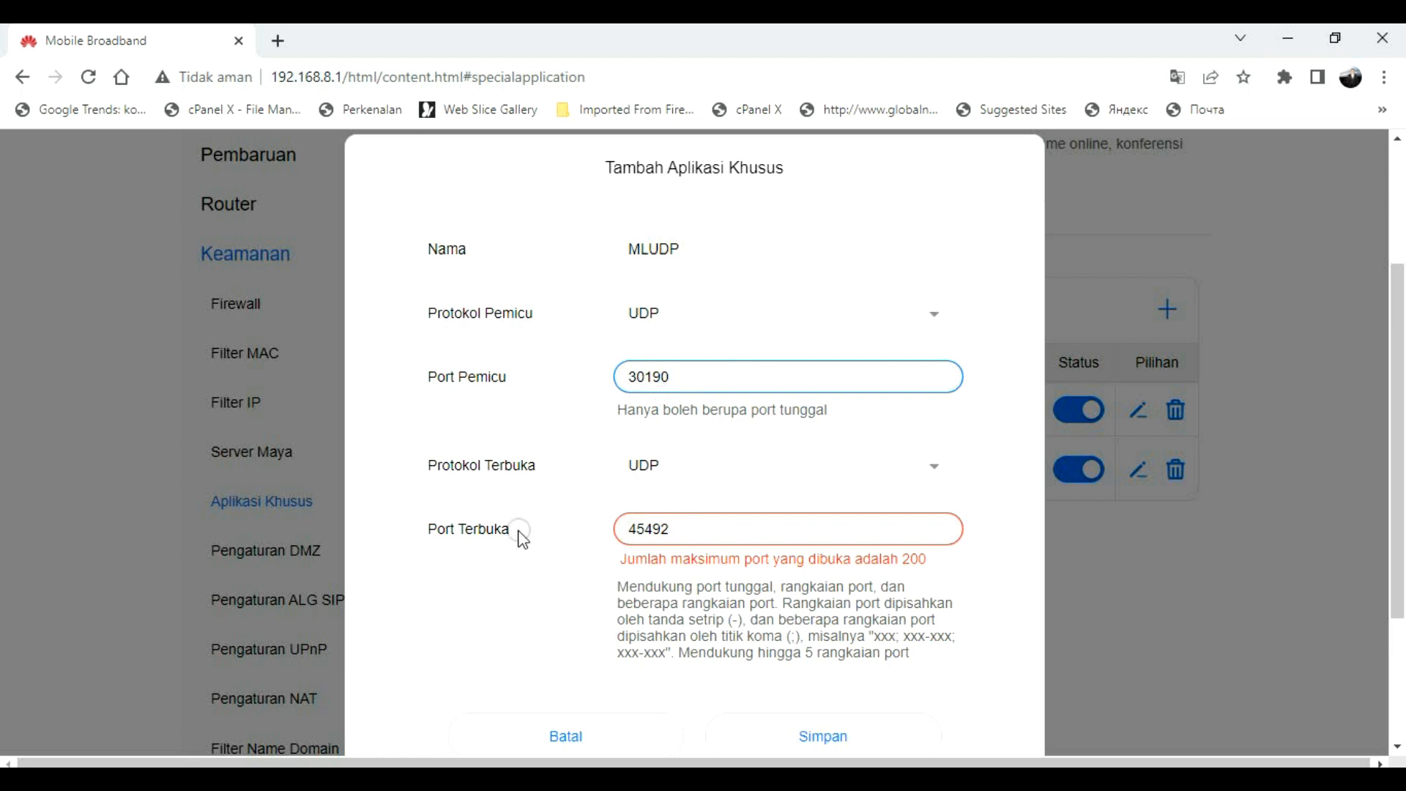
left_click(628, 534)
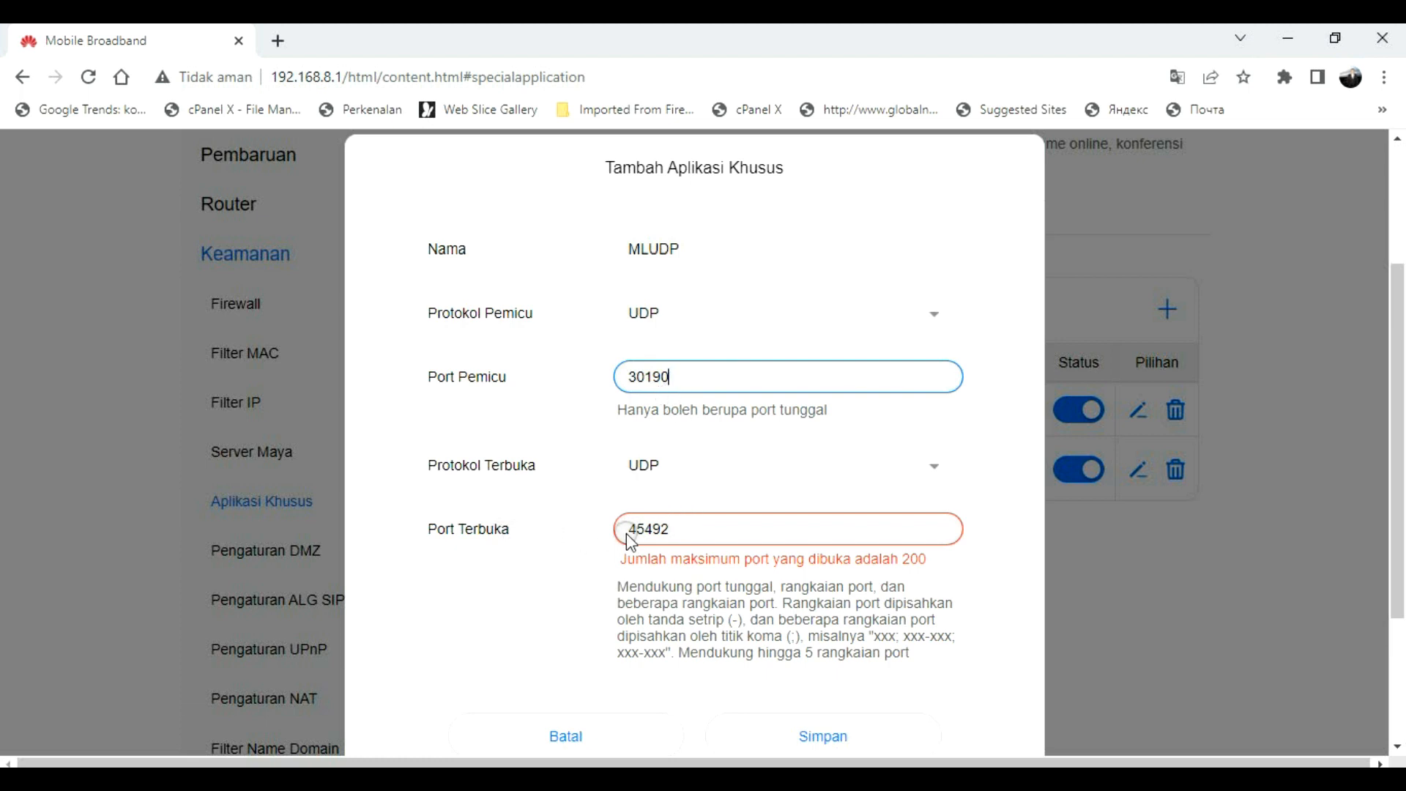
left_click(813, 734)
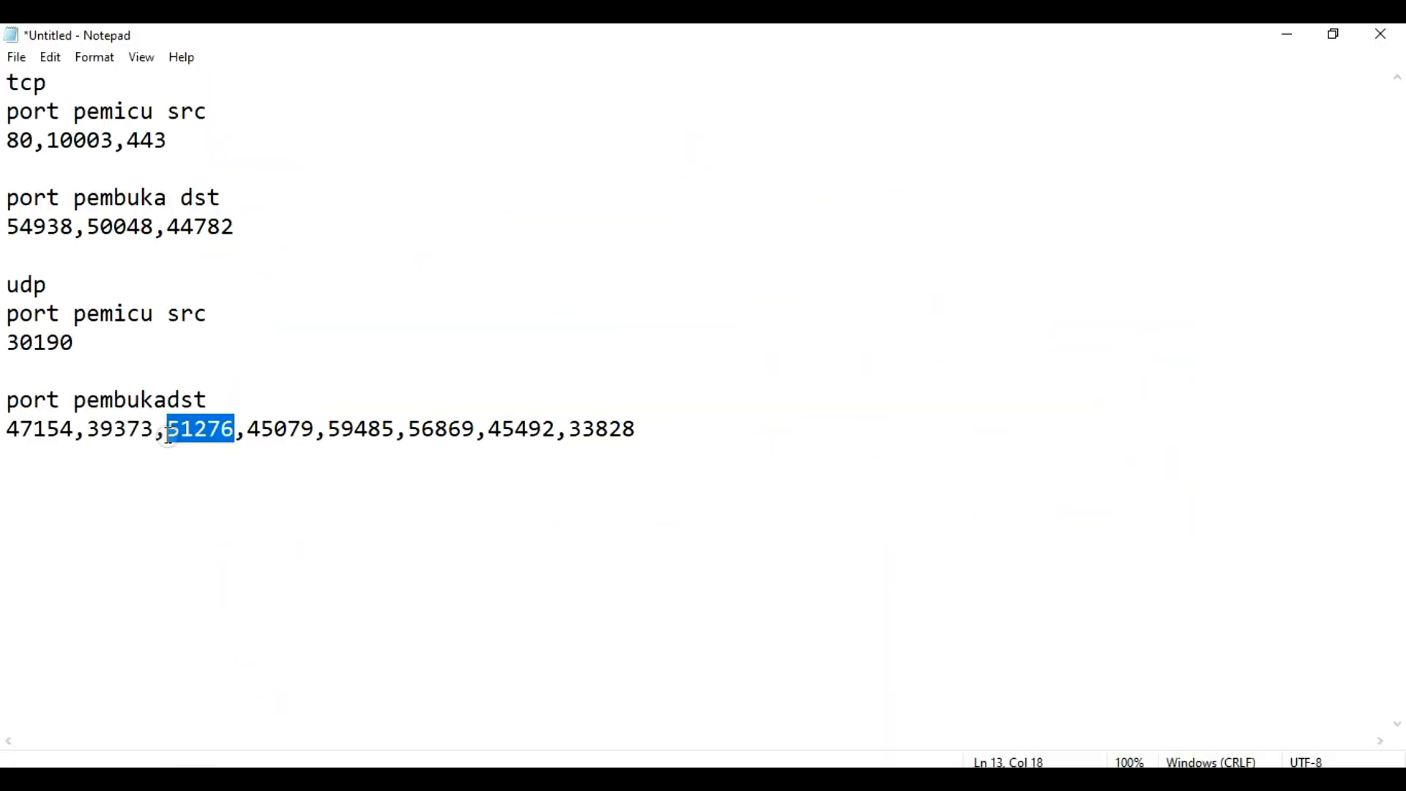
left_click_drag(76, 342, 4, 343)
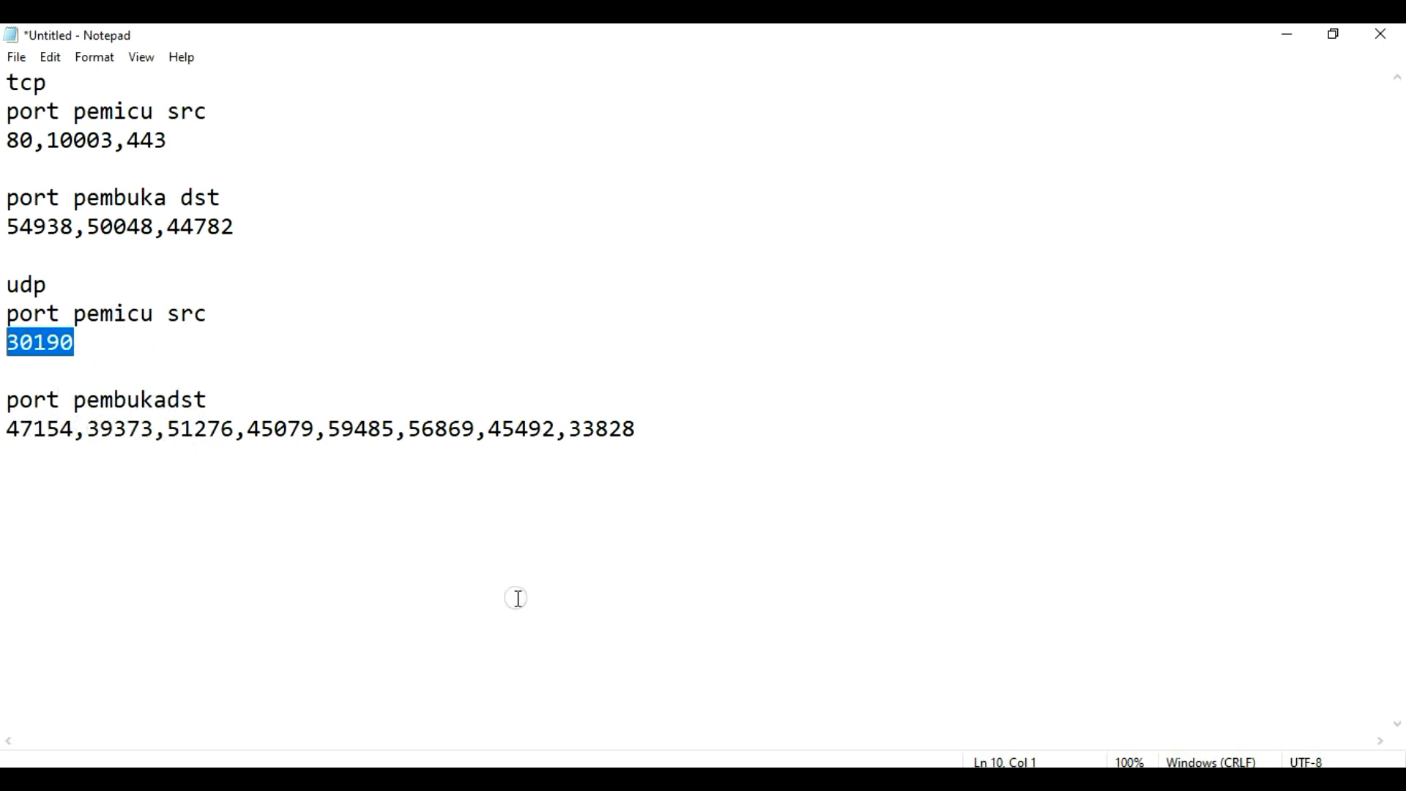
key("alt+Tab")
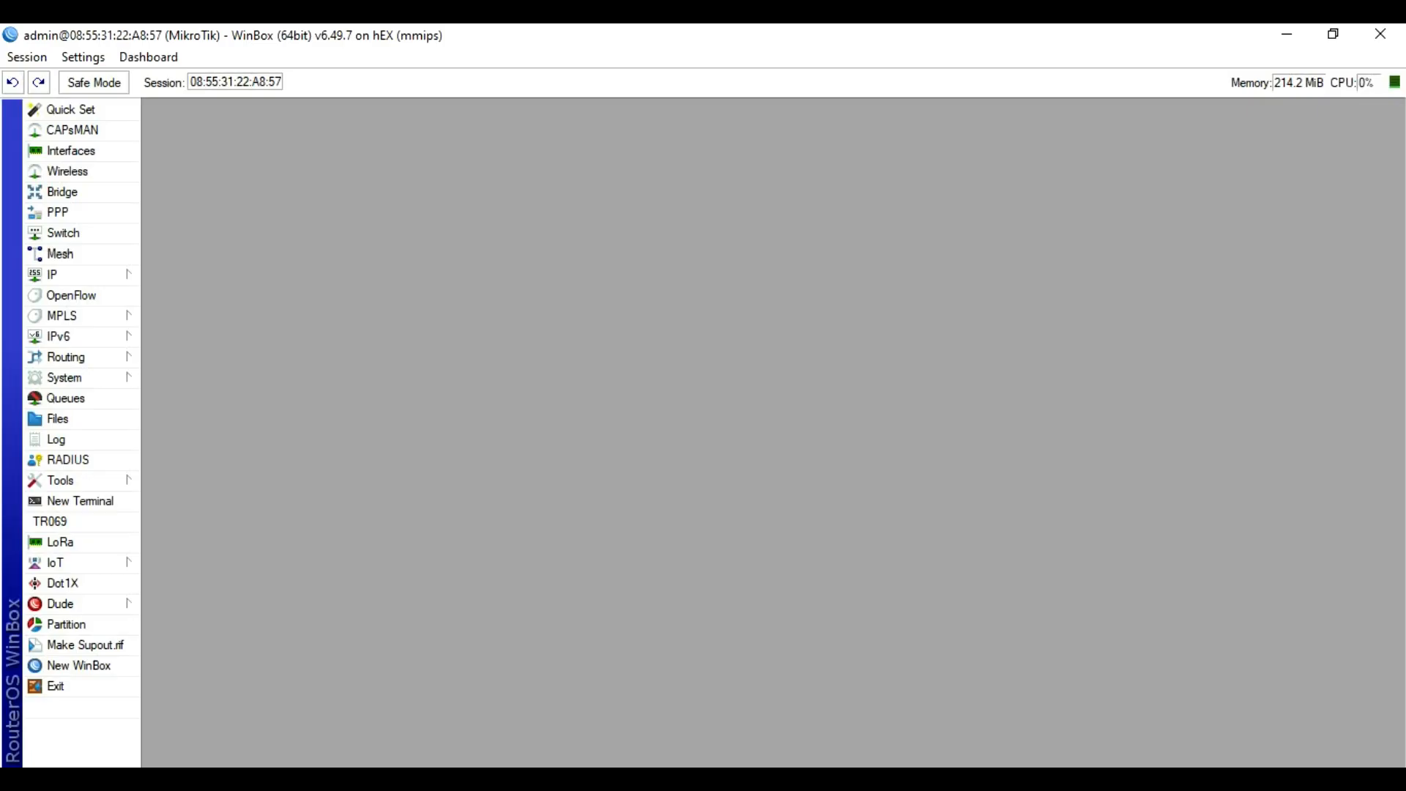
Step: Check the active Hotspot sessions list and select the second session
left_click(73, 282)
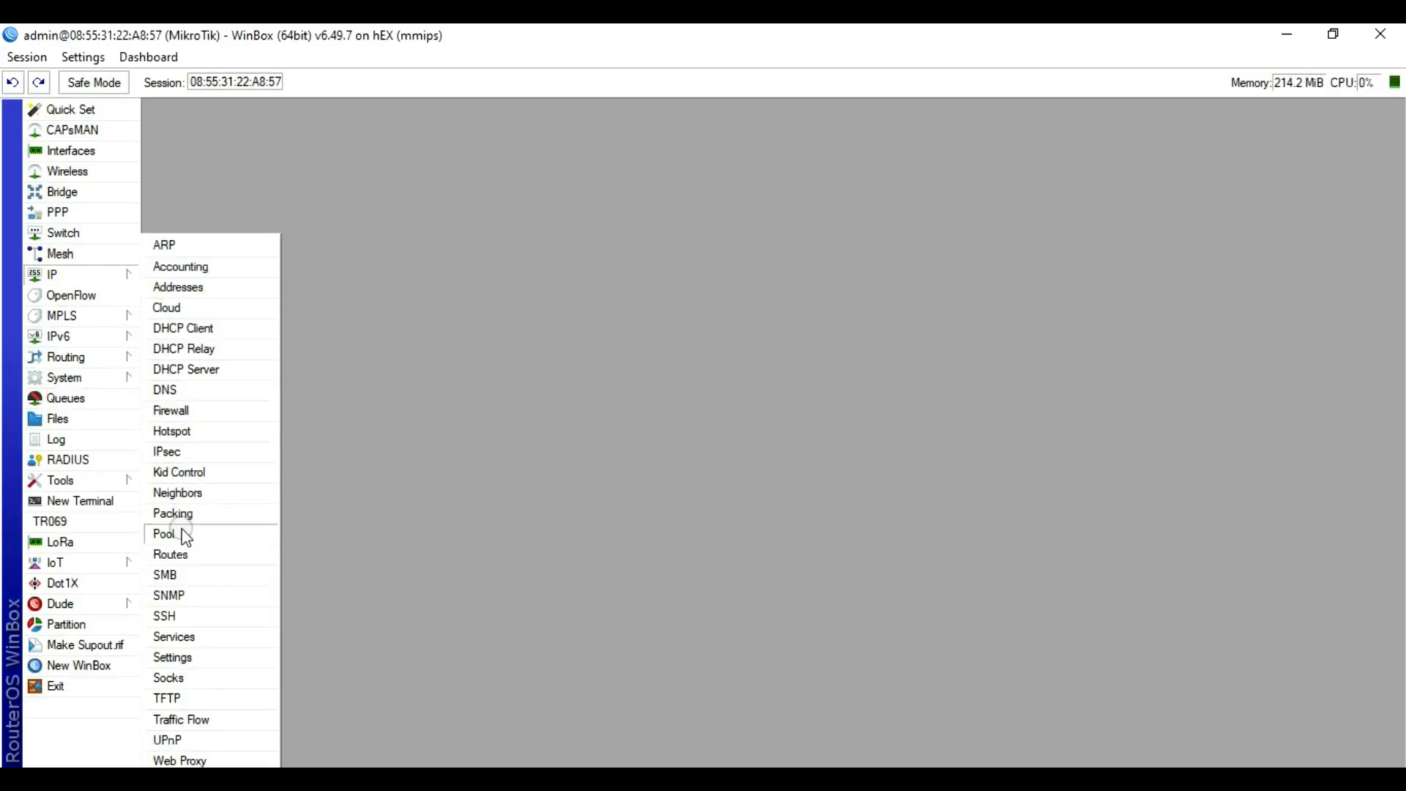
left_click(179, 433)
left_click(527, 293)
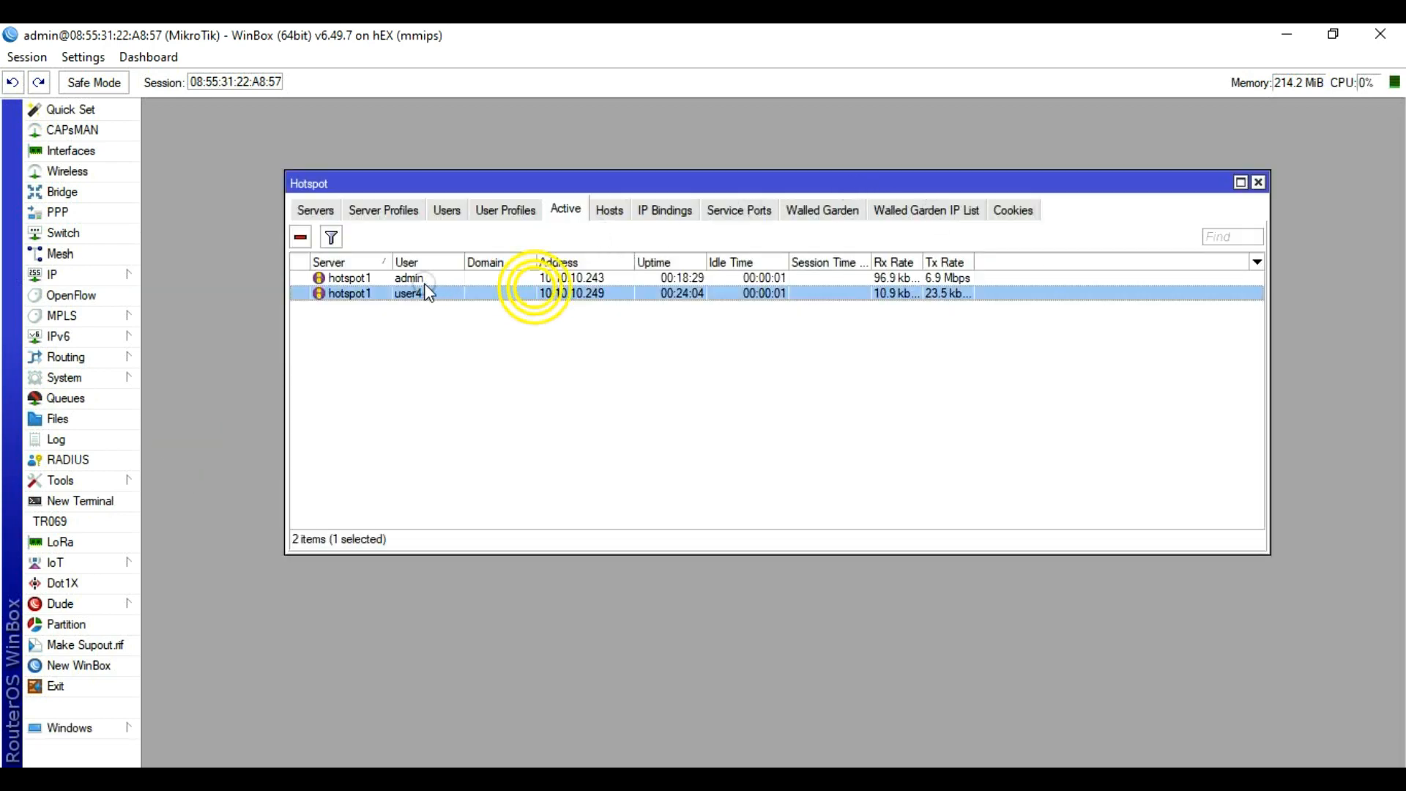
Step: Run Torch on ether1 collecting ports and protocols, then stop the capture
left_click(68, 481)
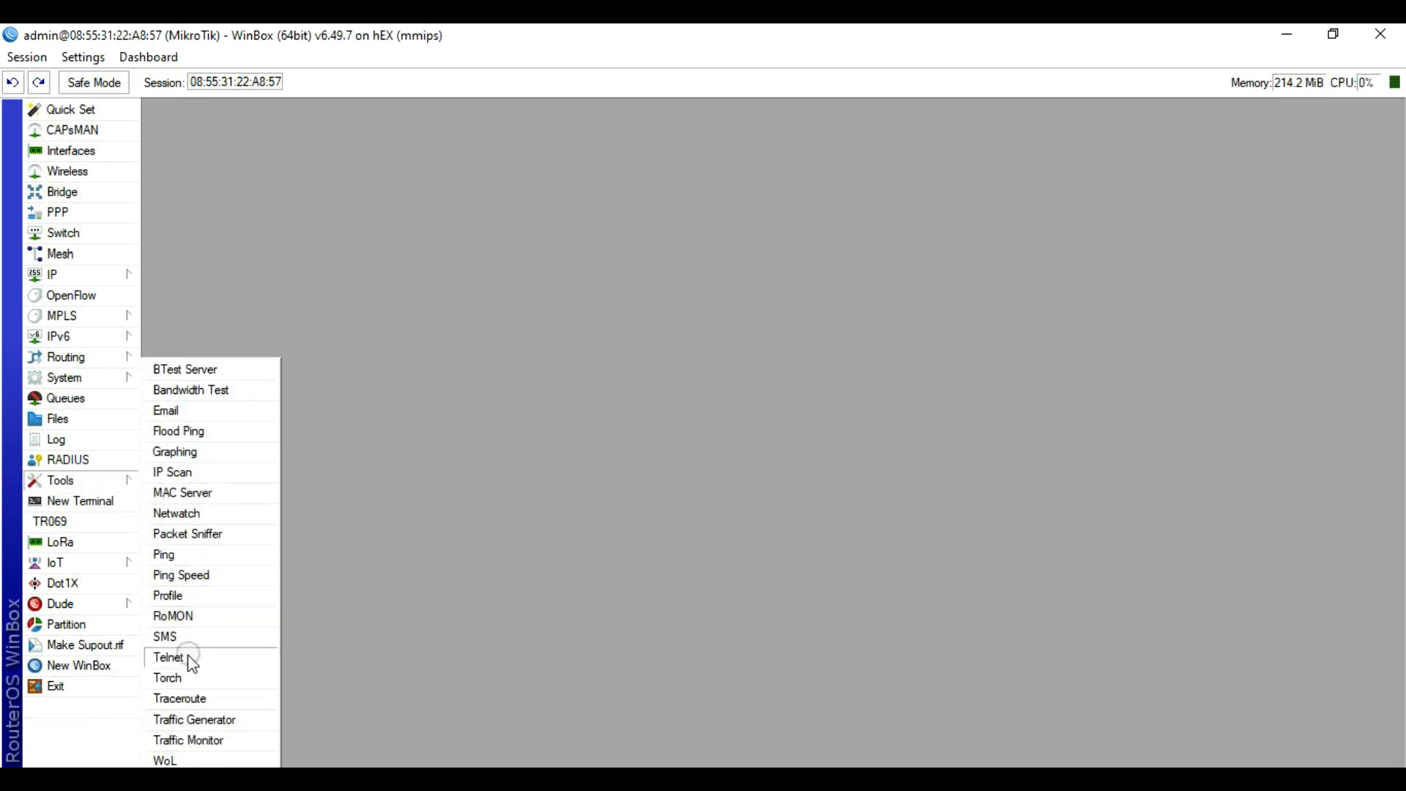
left_click(178, 679)
left_click(584, 323)
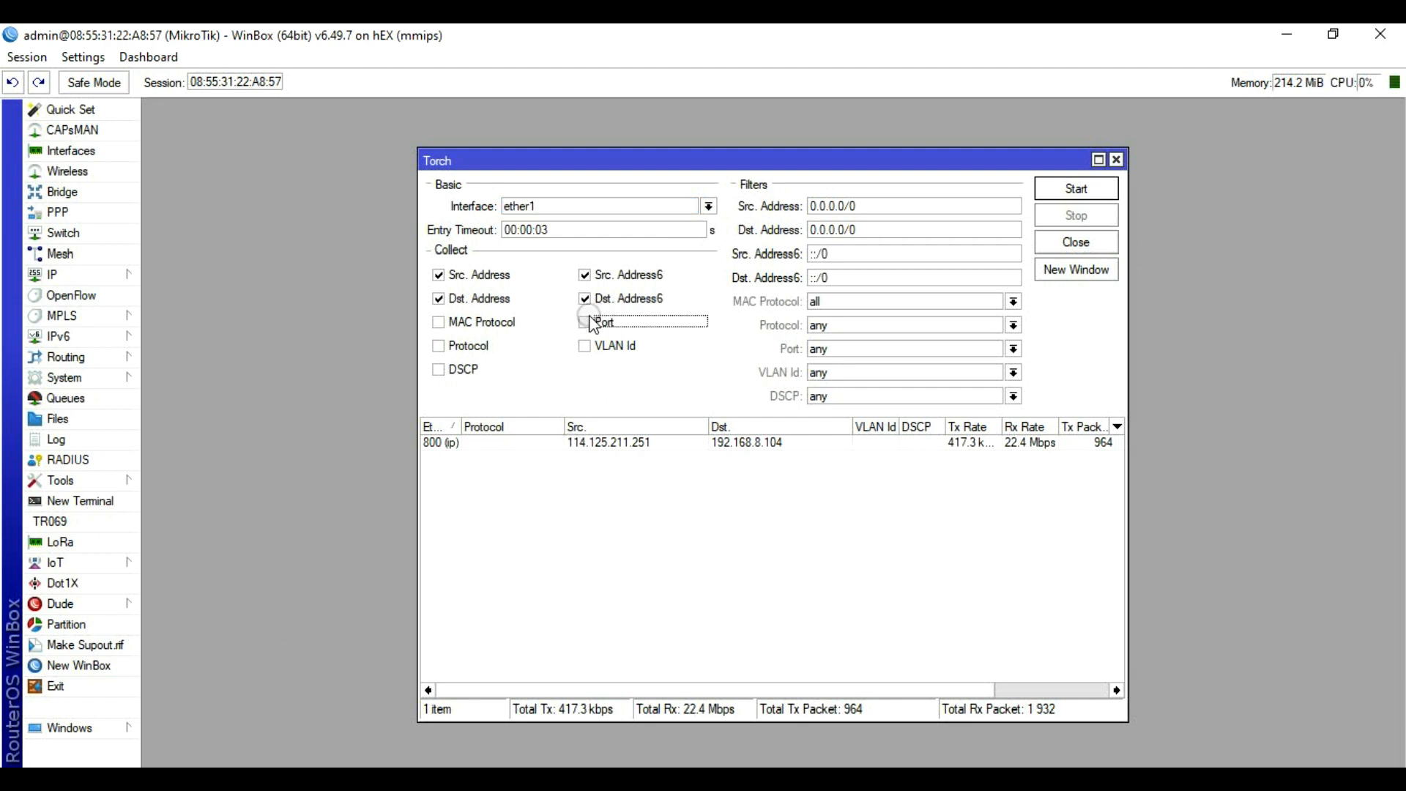
left_click(440, 344)
left_click(585, 298)
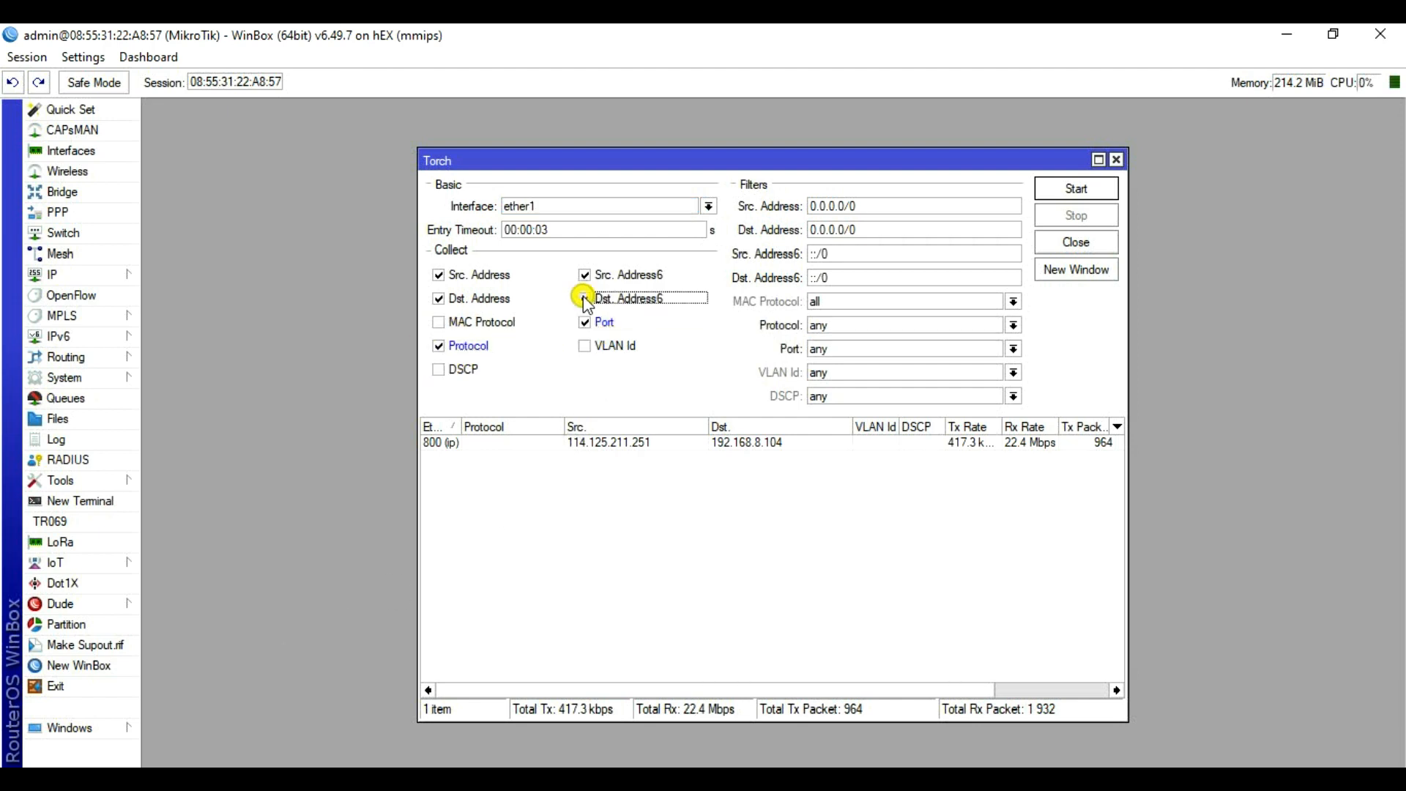
left_click(586, 275)
left_click(1076, 189)
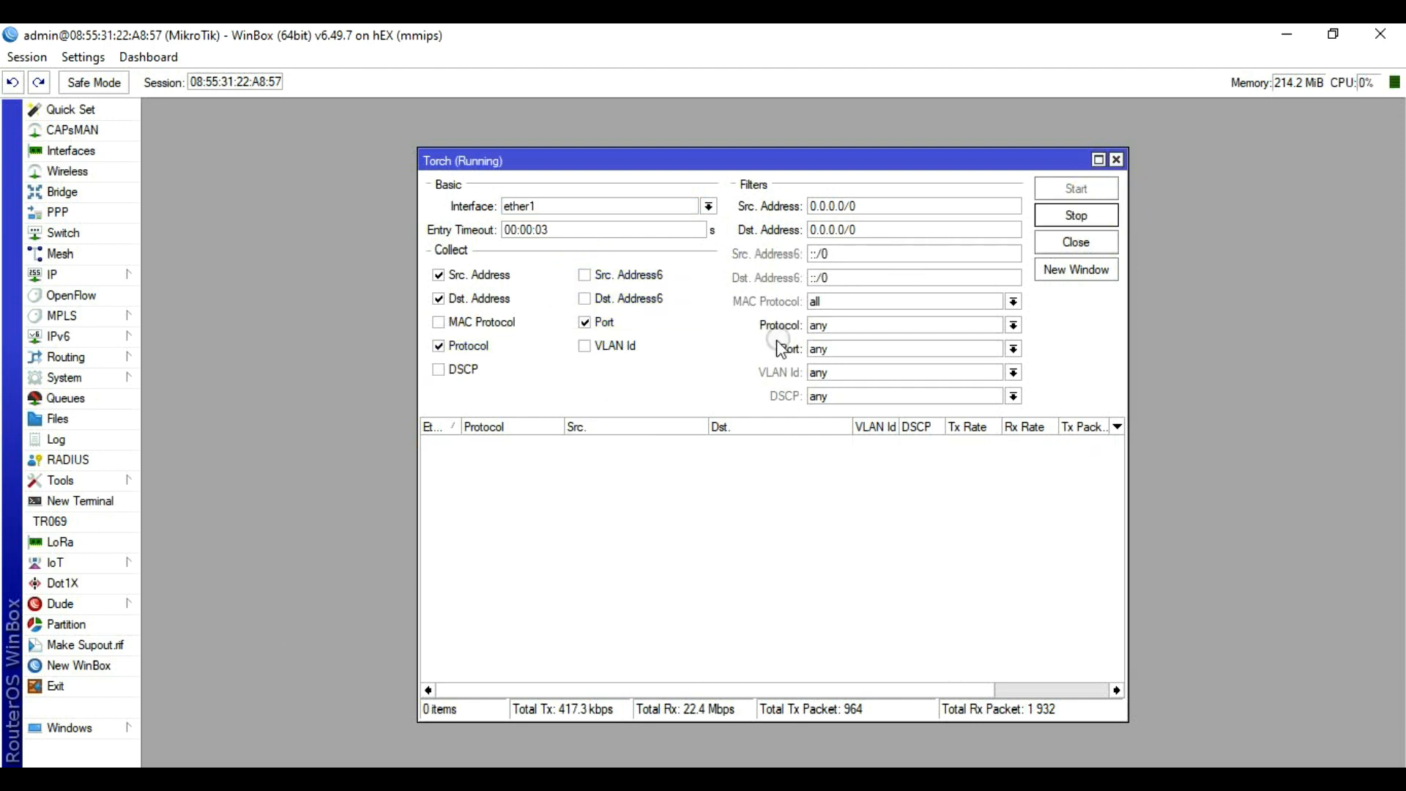
left_click(617, 415)
left_click(617, 483)
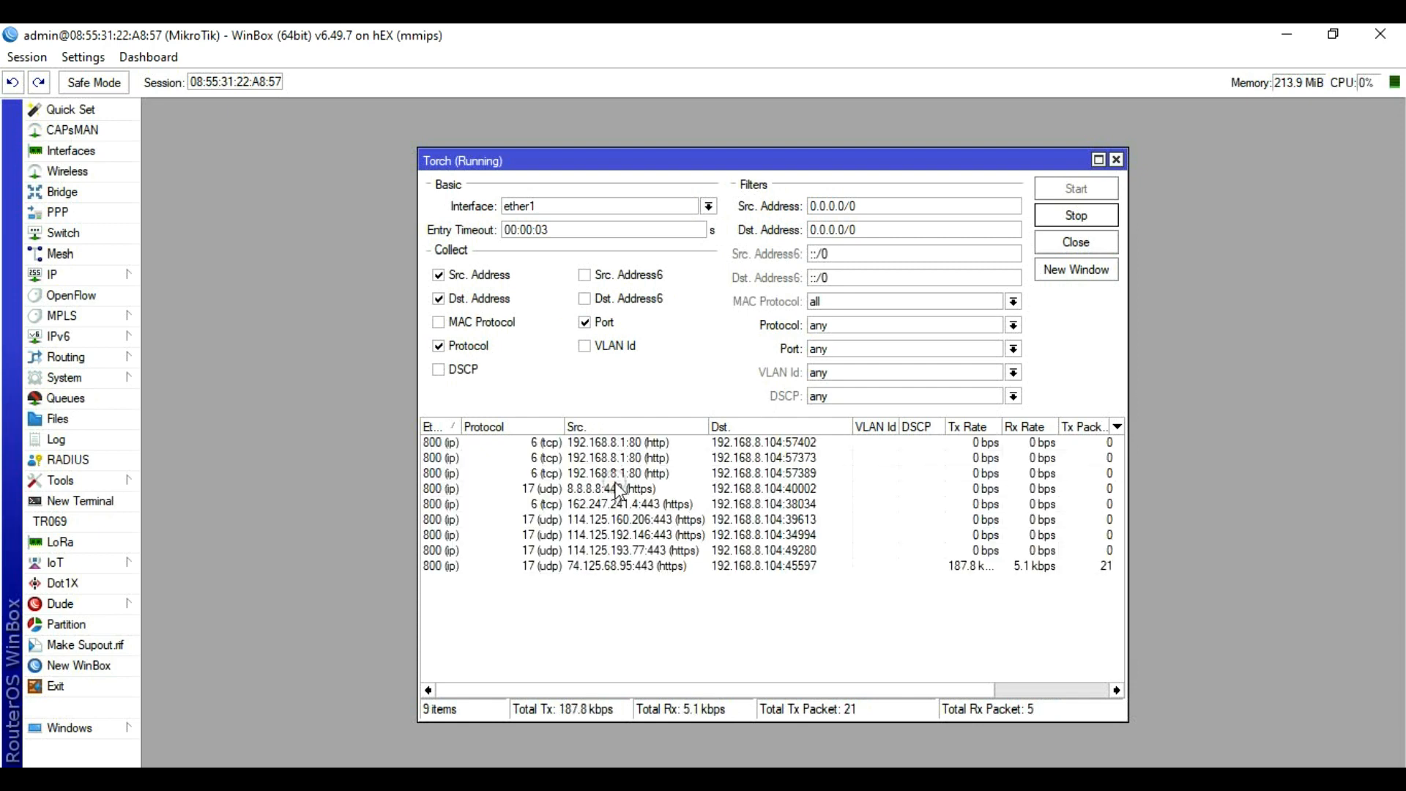
left_click(1088, 304)
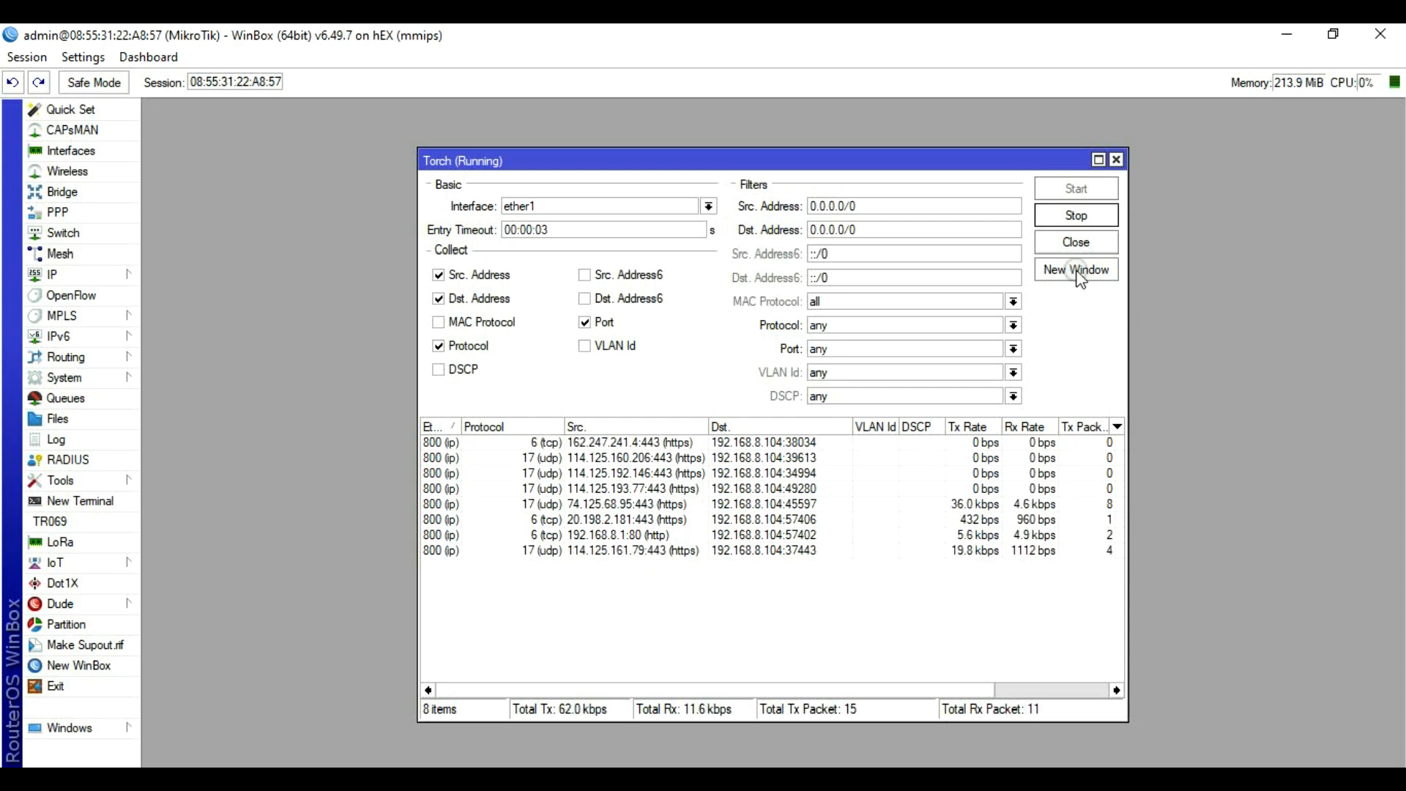
left_click(1078, 216)
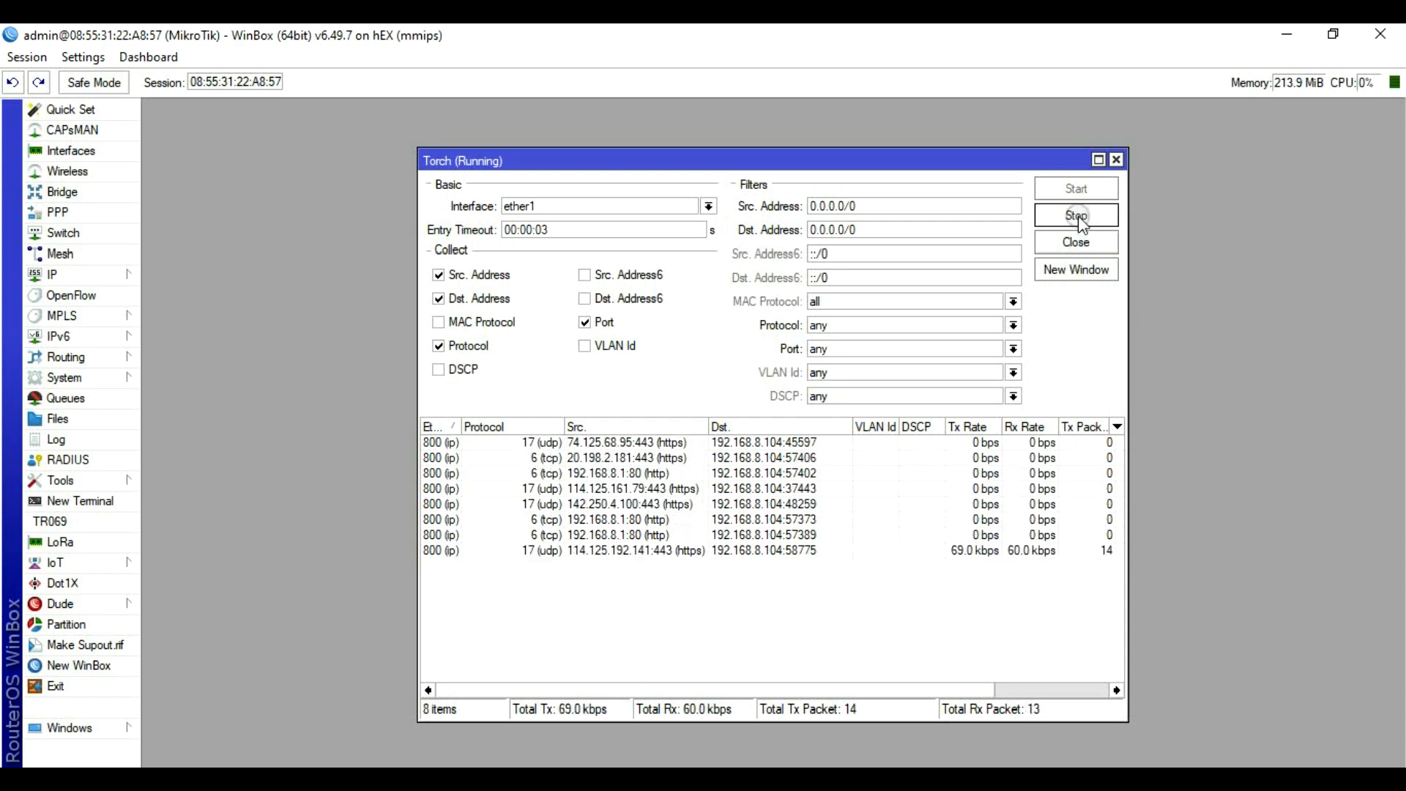
left_click(1078, 216)
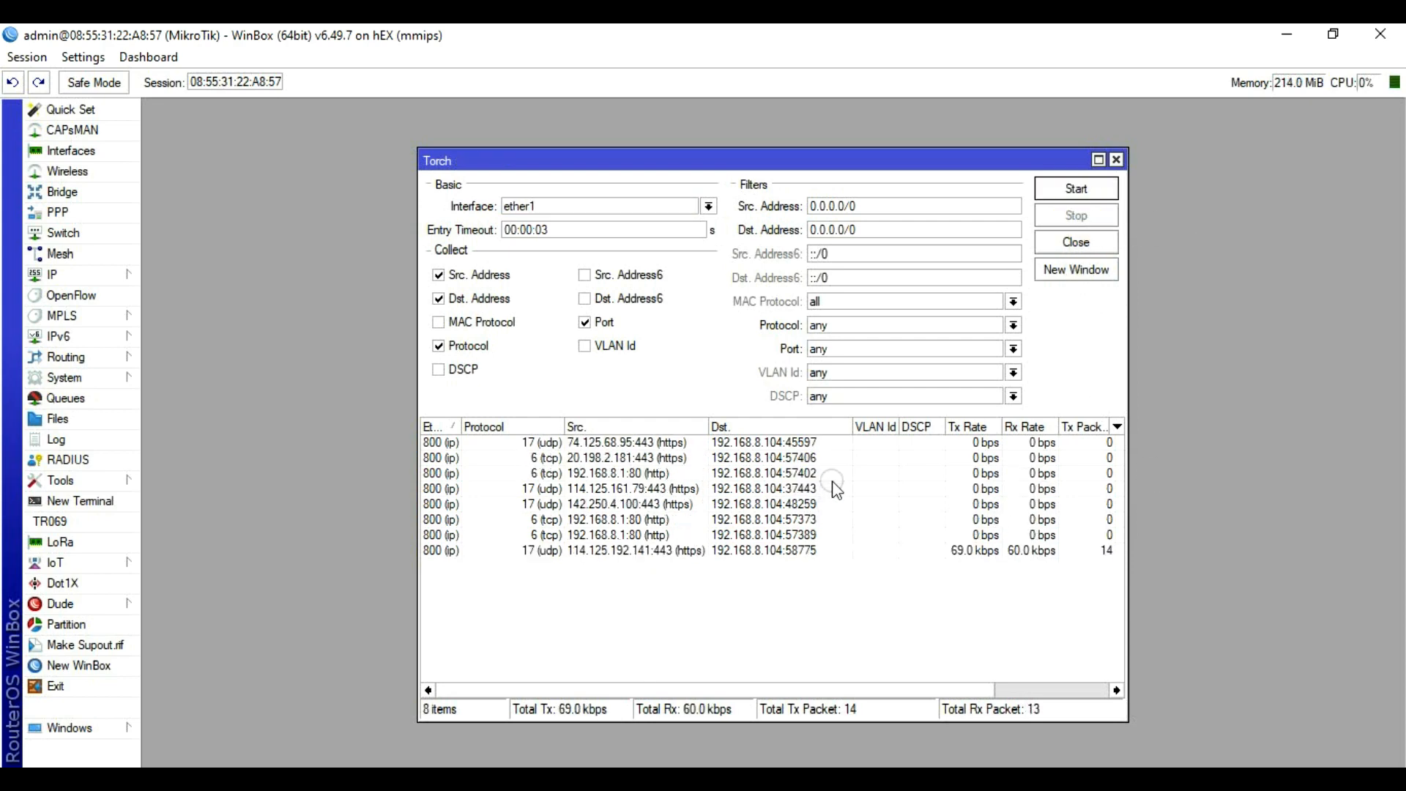
Step: Inspect the UDP 443 flow to port 58775 and the HTTP flow to port 57389
left_click(797, 552)
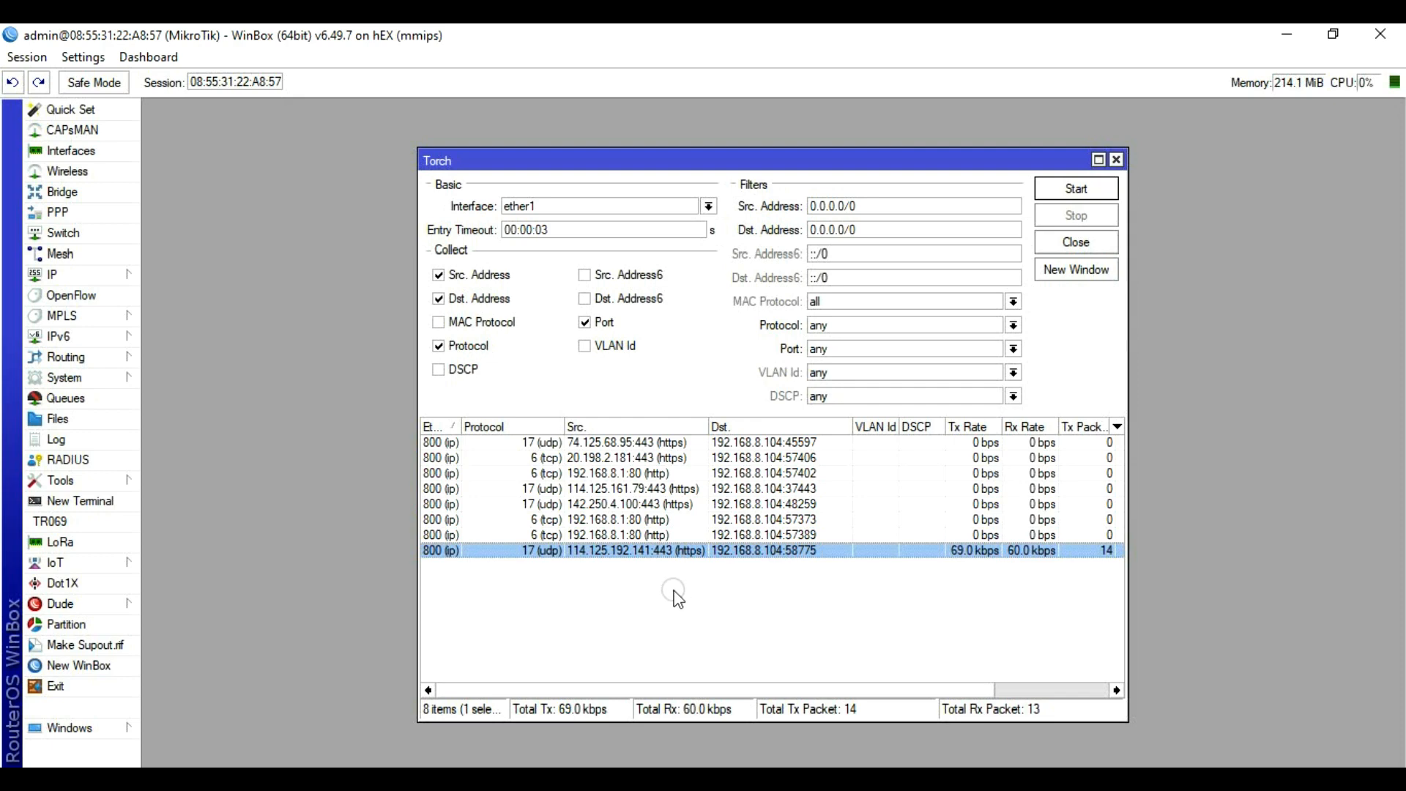
left_click(557, 534)
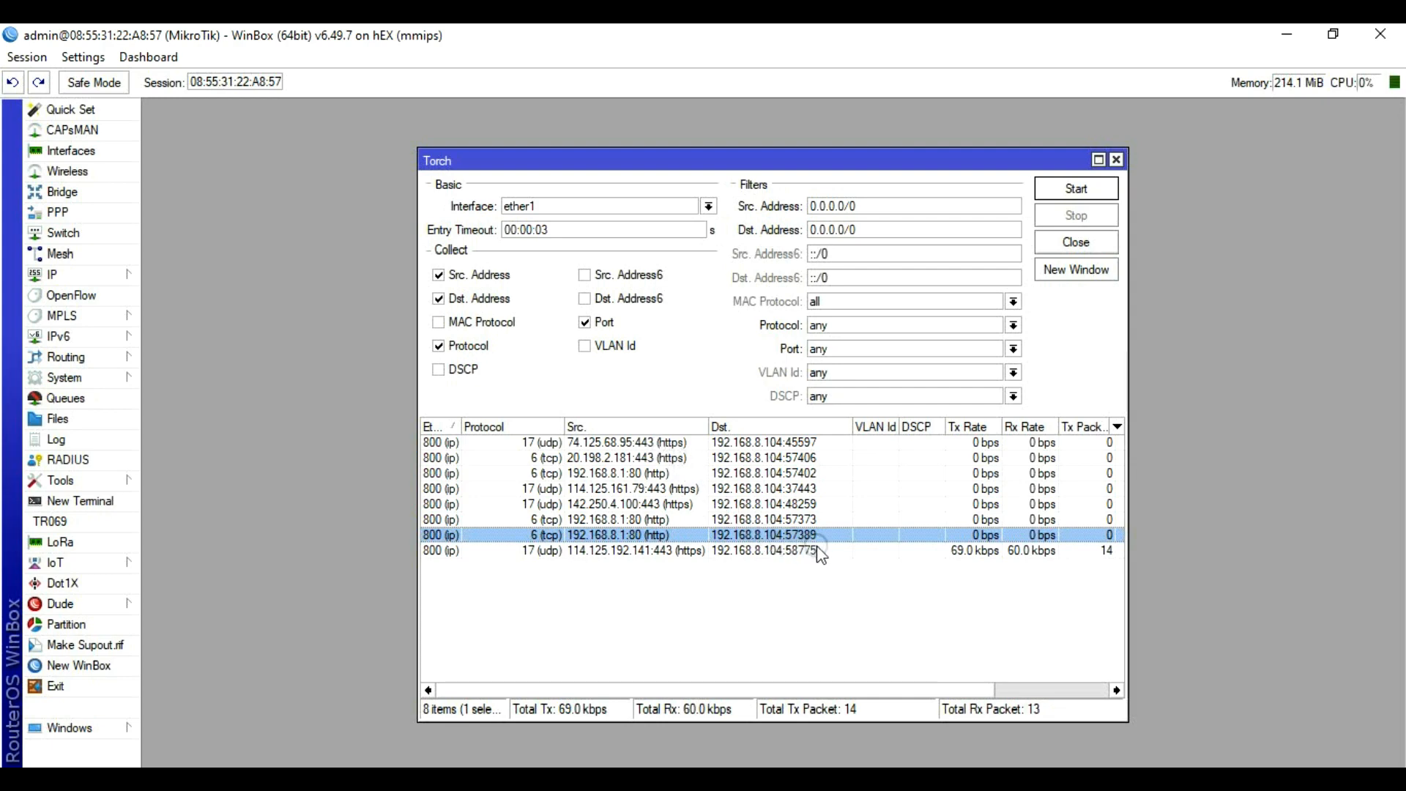
key("alt+Tab")
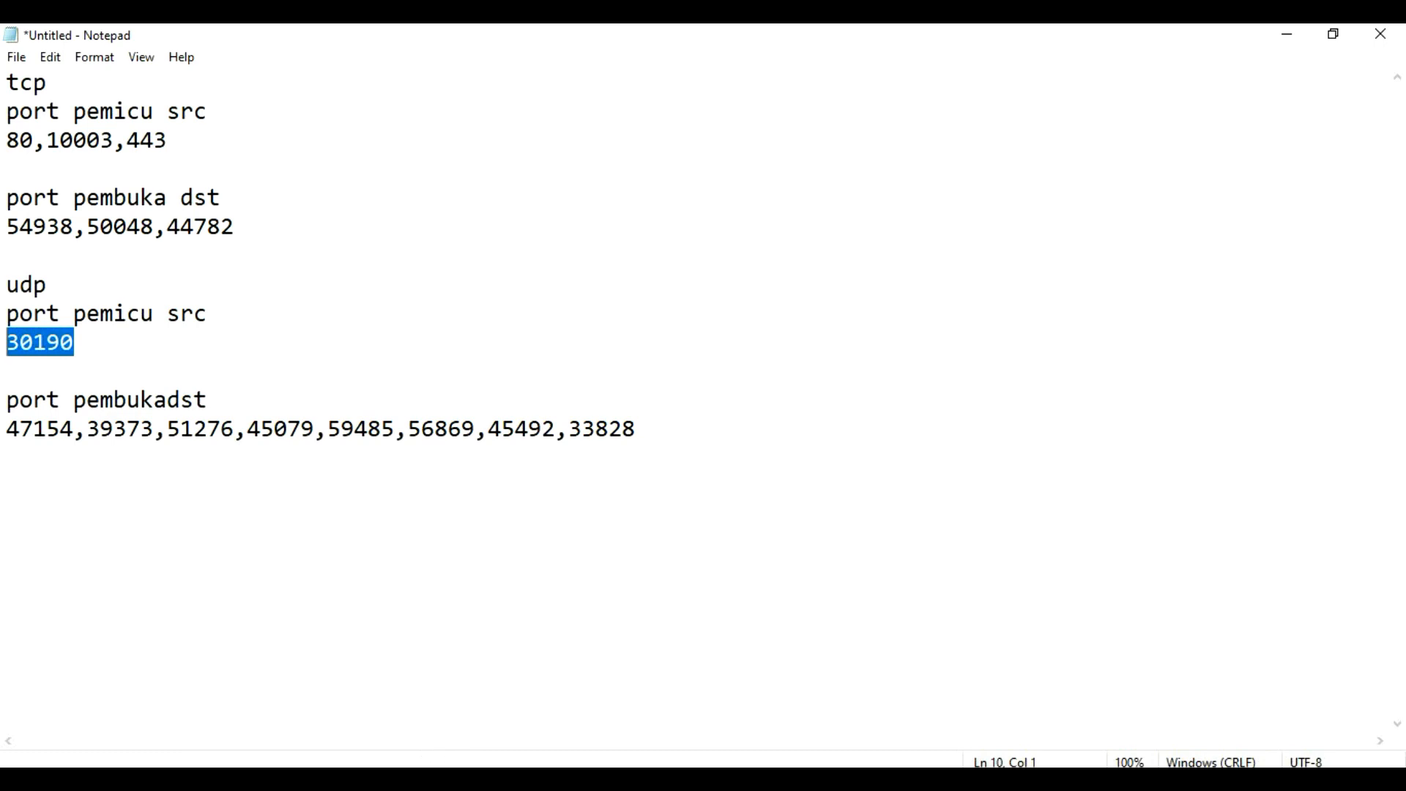
Step: Start a new rule named TCPYT with TCP trigger and open protocols
key("alt+Tab")
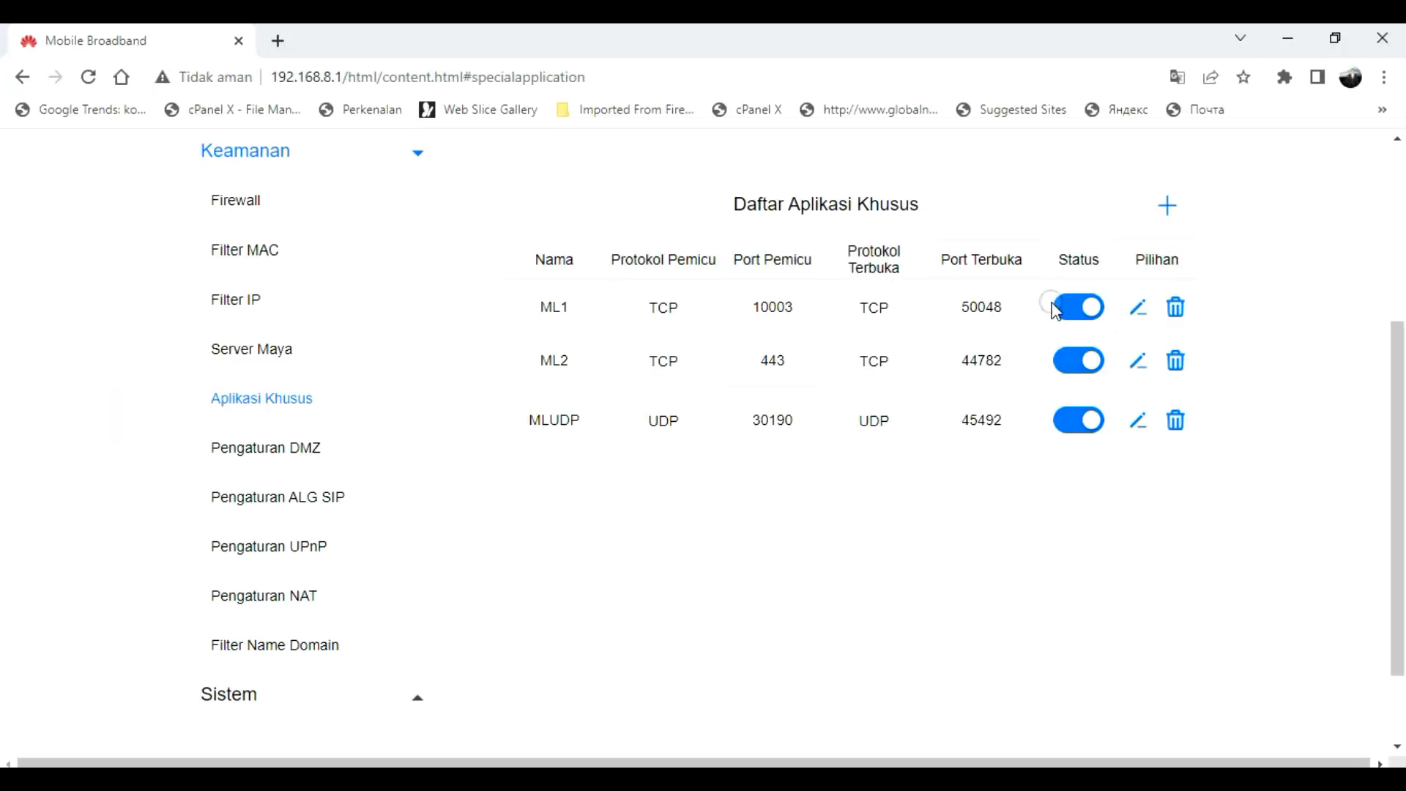
left_click(1169, 206)
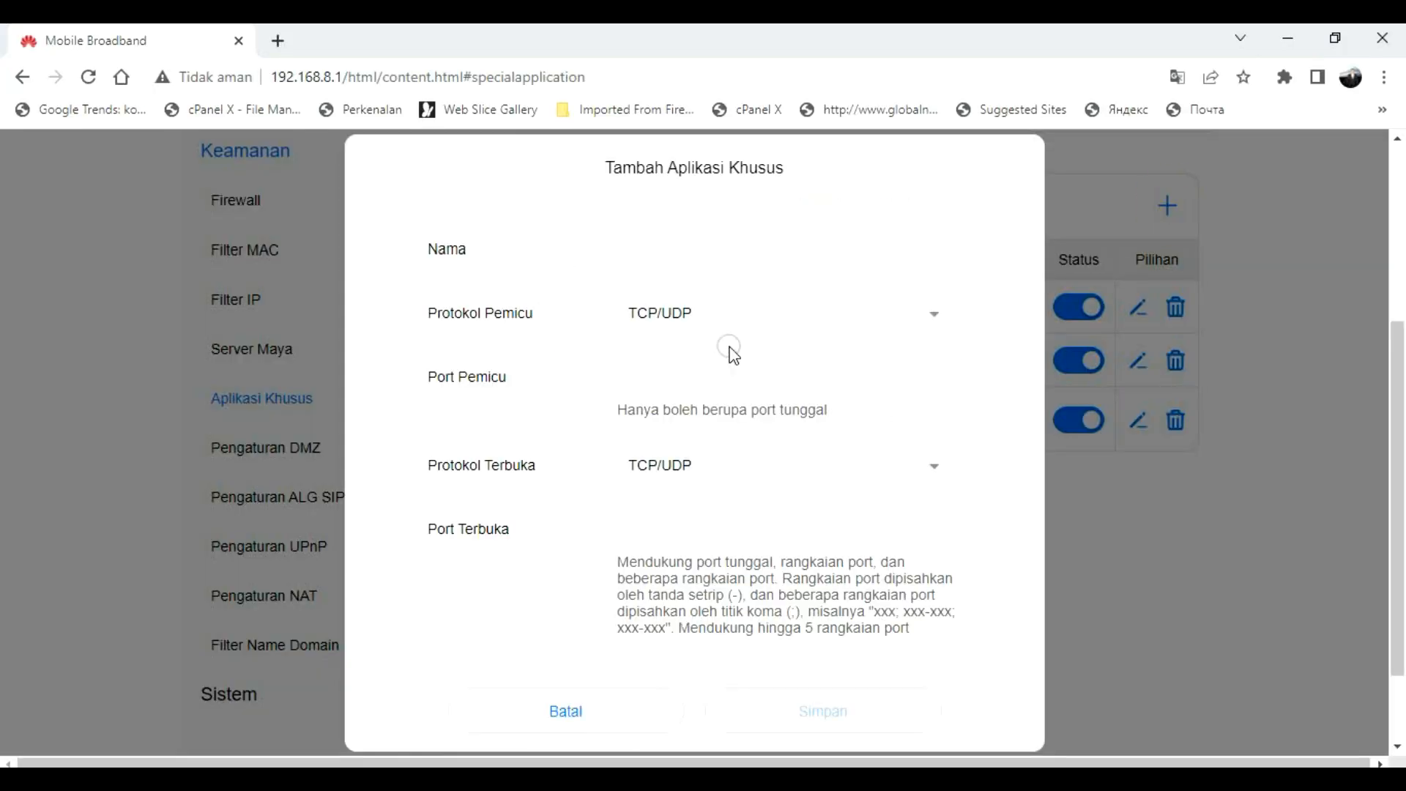
left_click(694, 315)
left_click(652, 408)
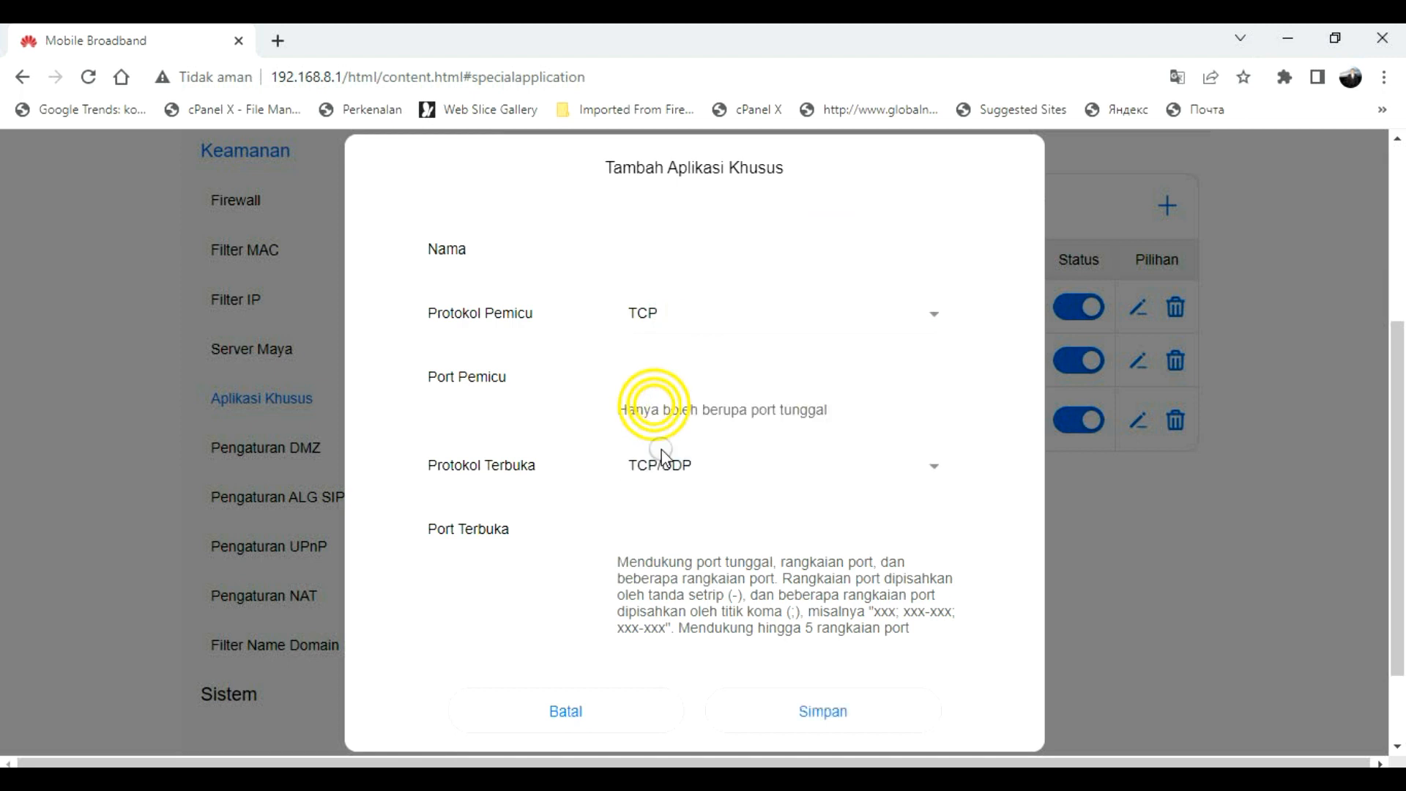
left_click(660, 485)
left_click(650, 566)
left_click(685, 257)
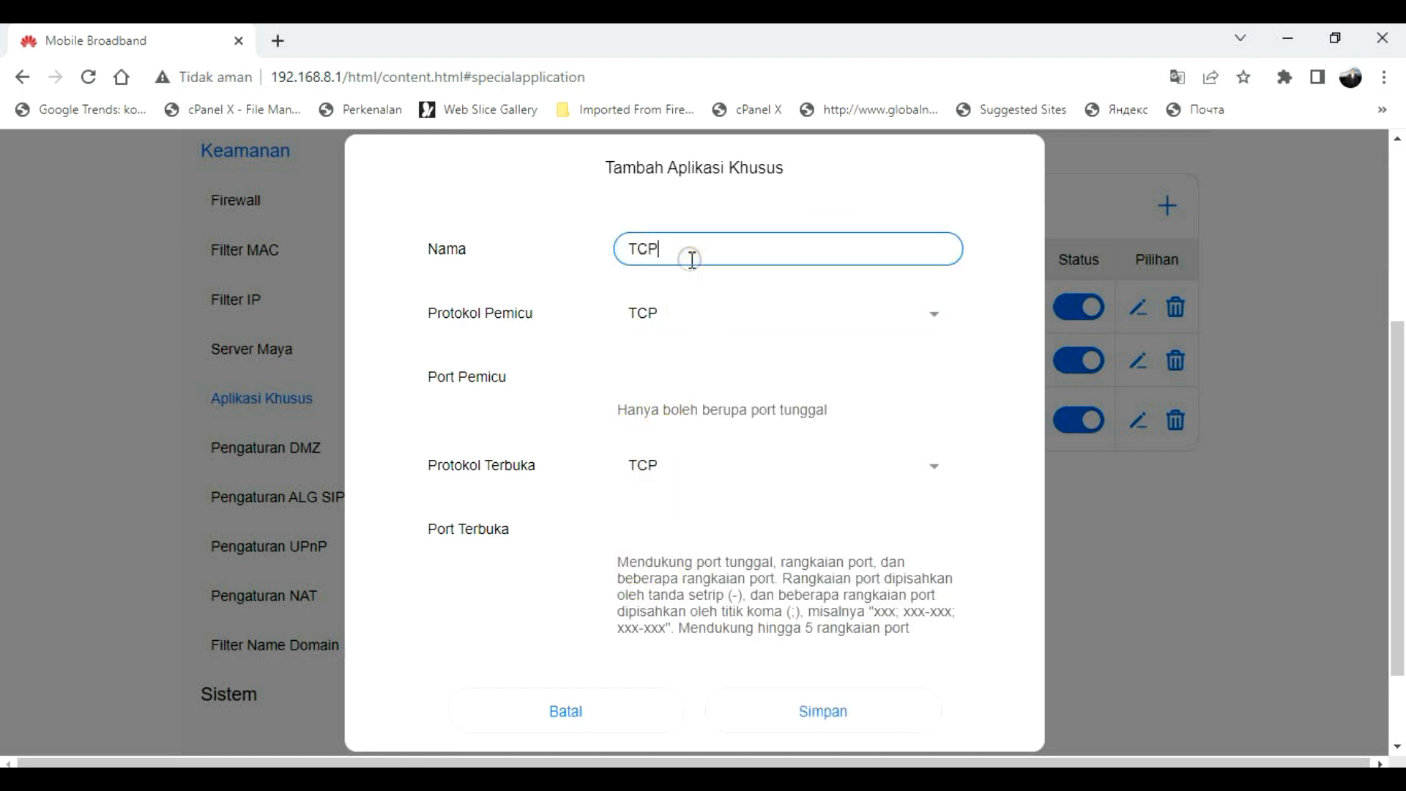
type("TCP YT")
left_click(663, 250)
key("BackSpace")
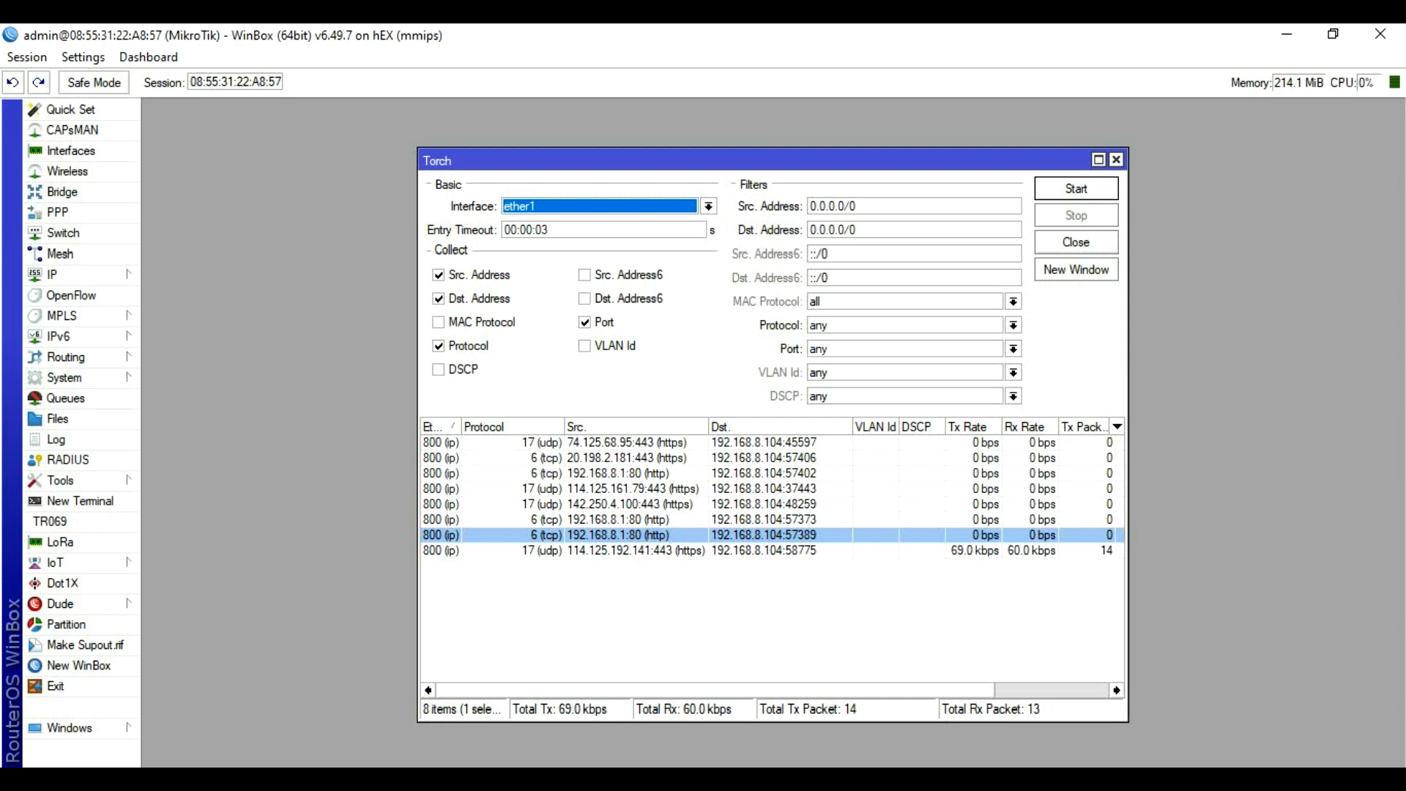
Step: Enter trigger port 80 and open port 57389, and save TCPYT
left_click(500, 534)
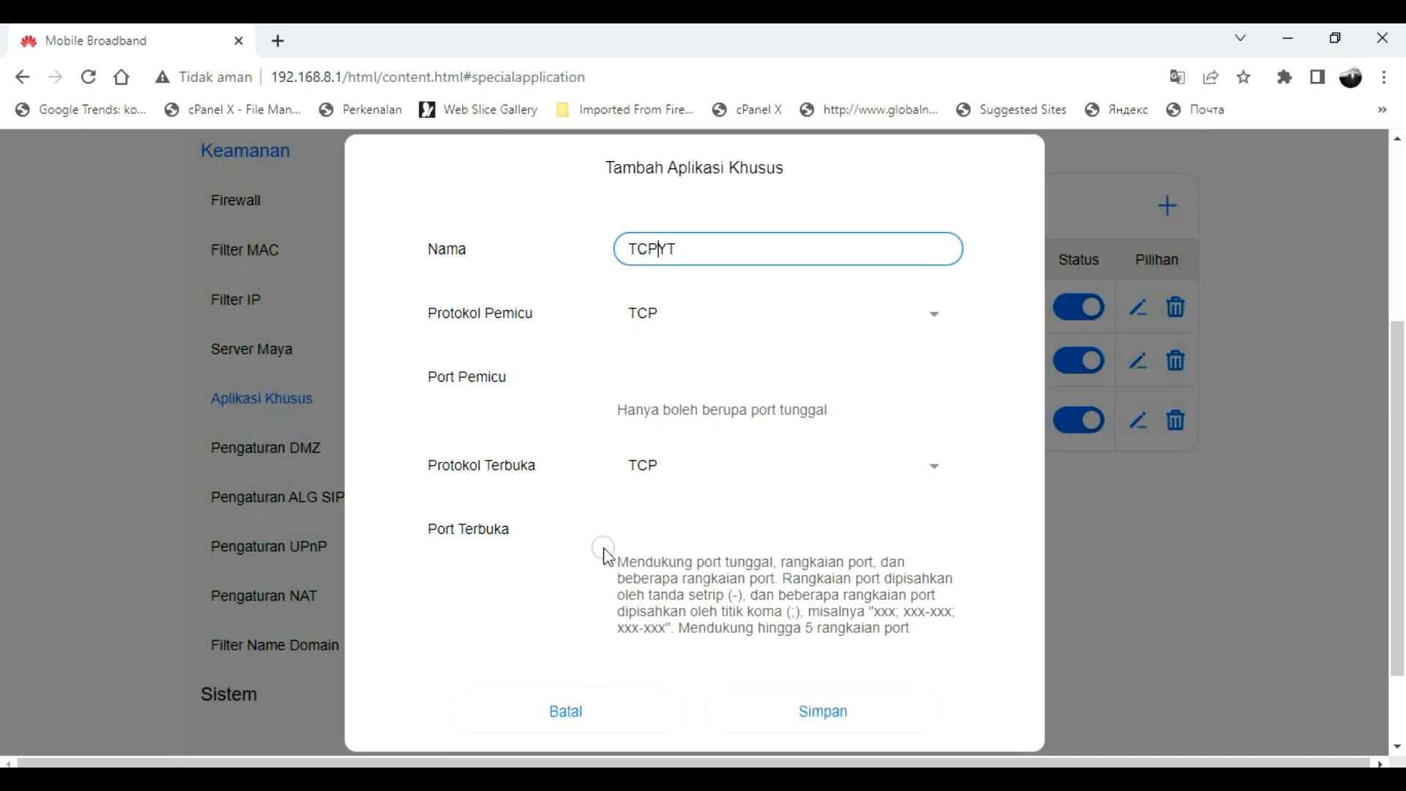
left_click(667, 378)
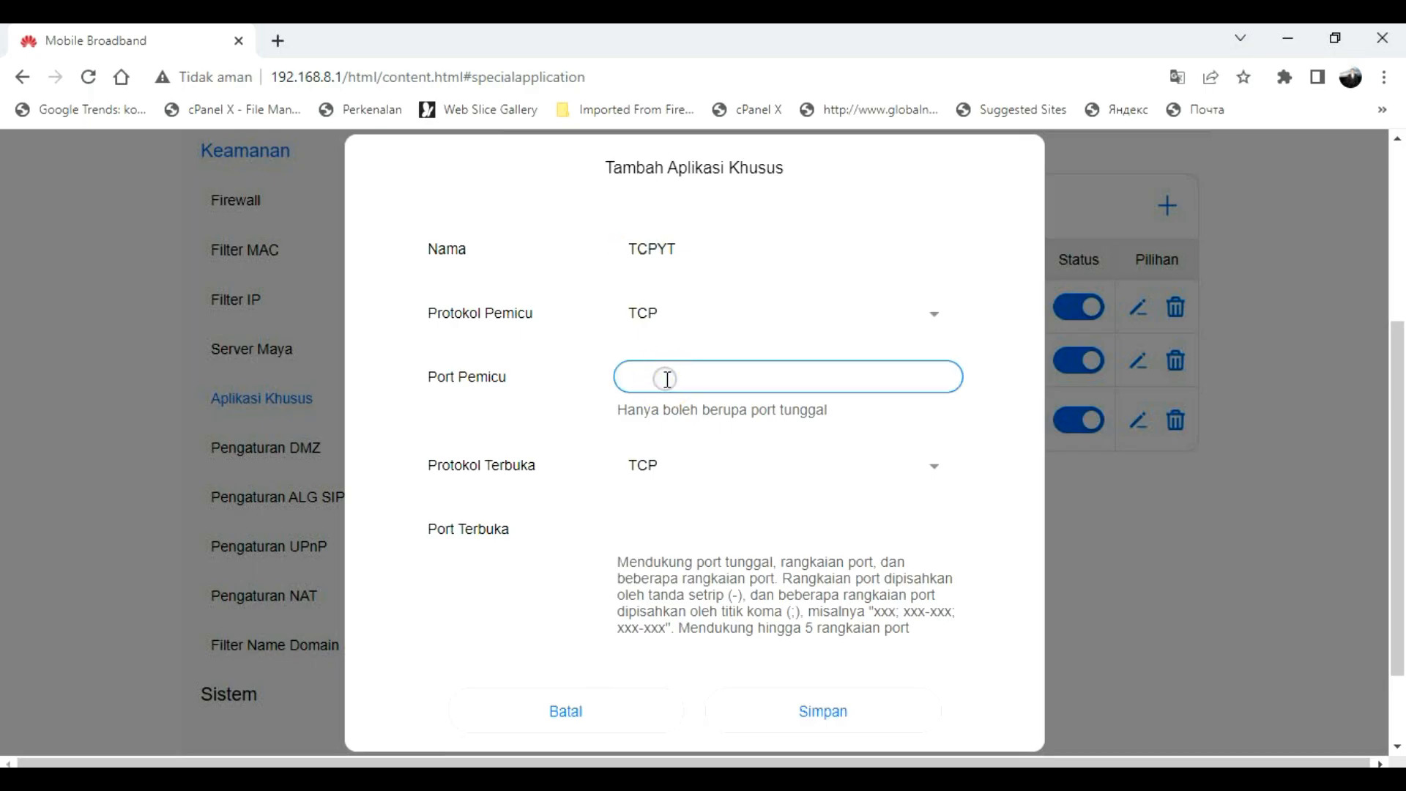
type("80")
left_click(698, 525)
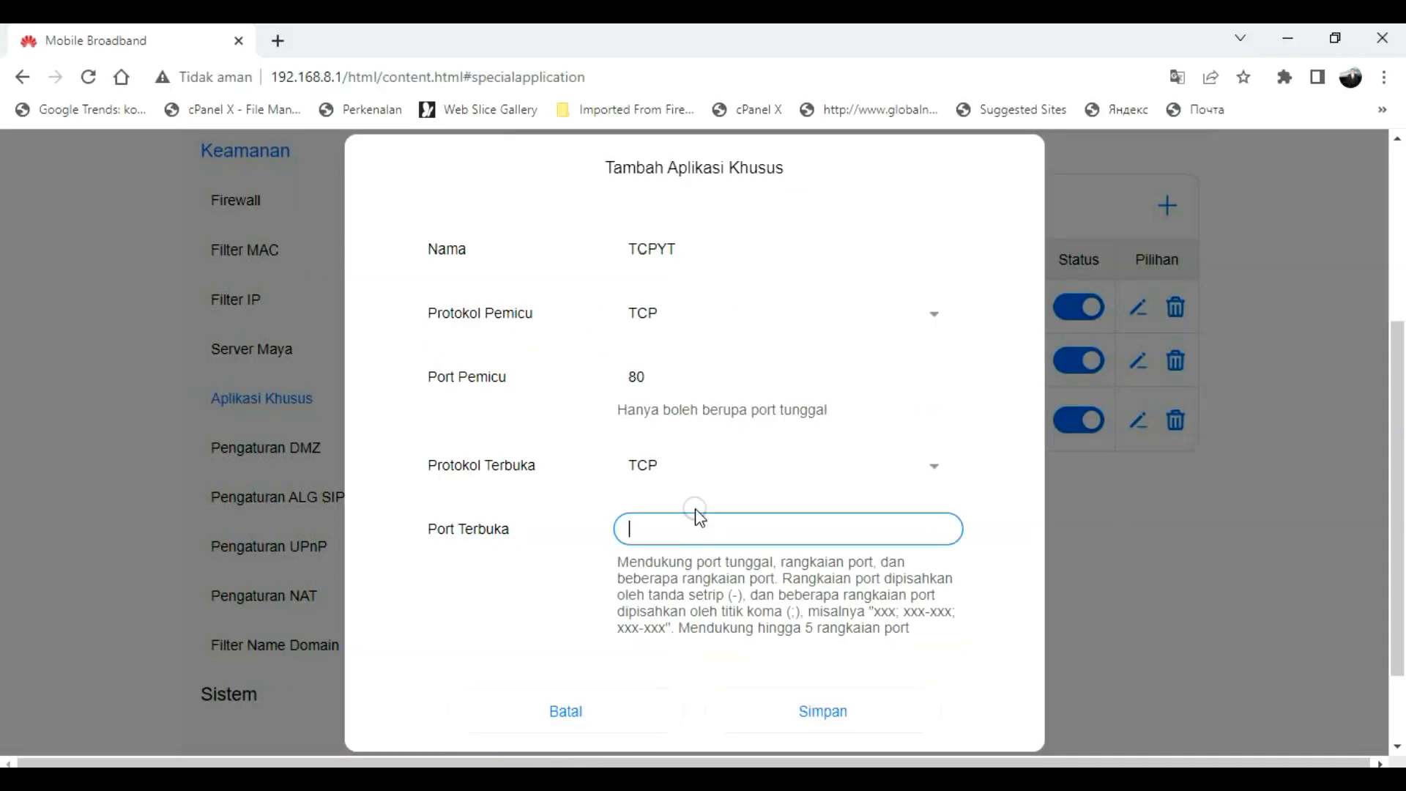
type("57389")
left_click(823, 711)
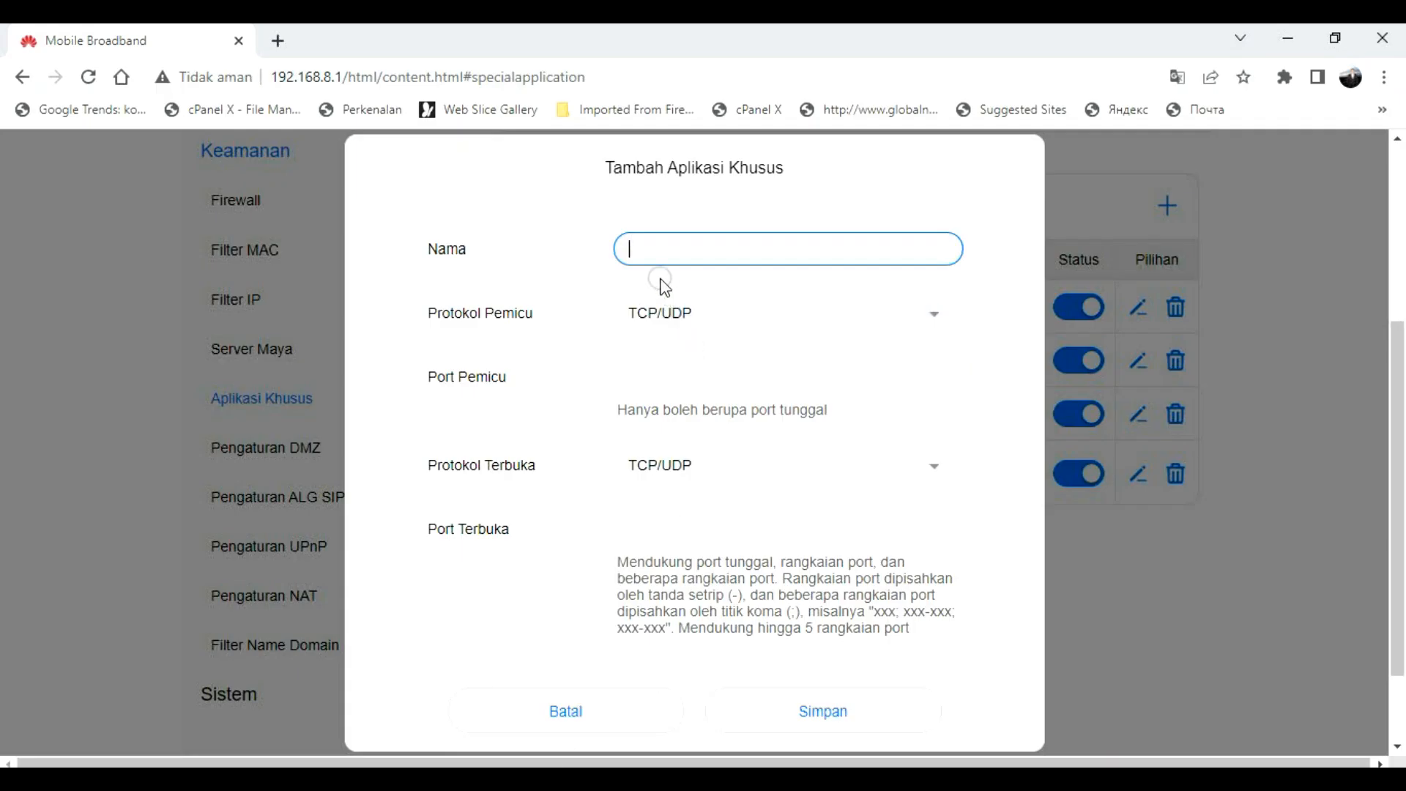
Step: Name the new rule UDPYT and set both trigger and open protocols to UDP
type("UDPYT")
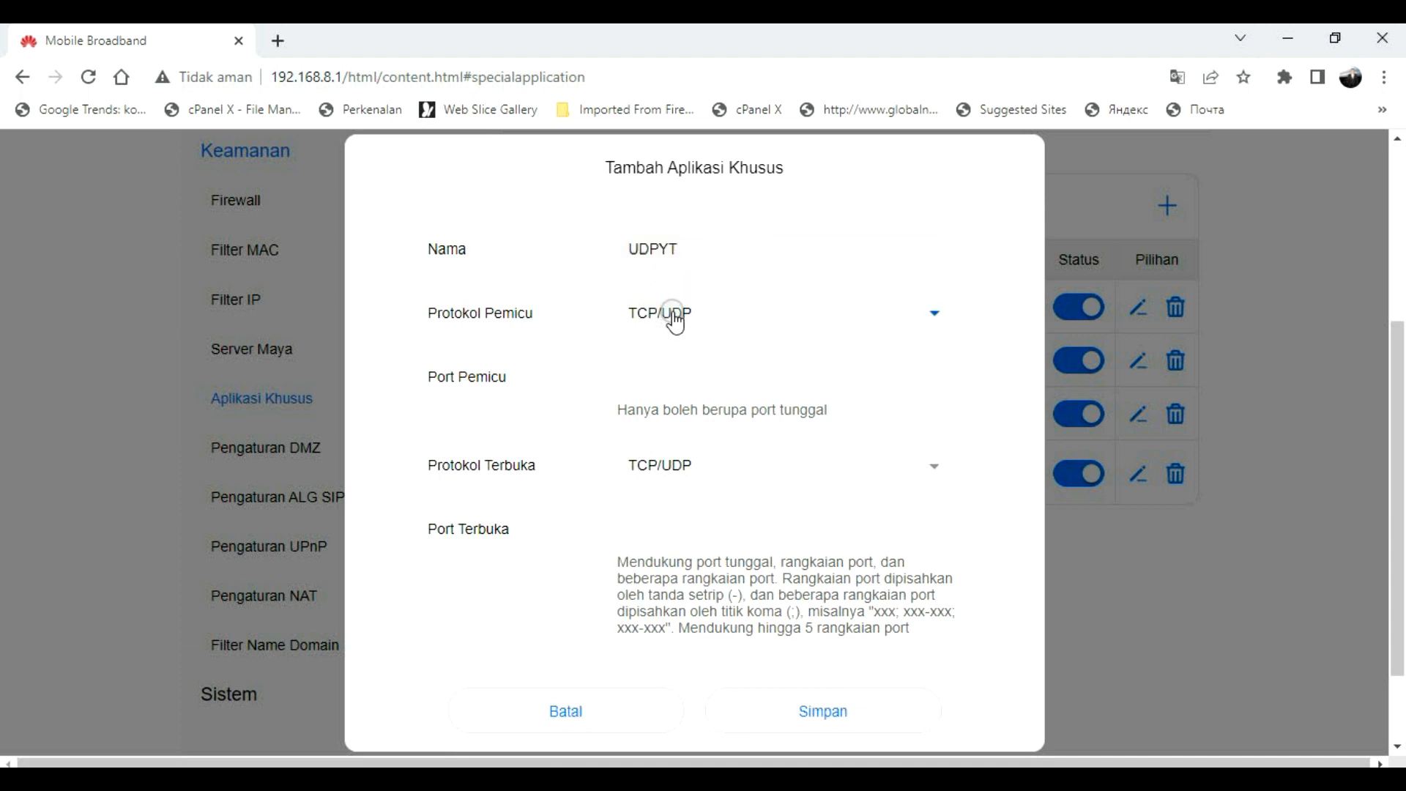
left_click(669, 316)
left_click(649, 450)
left_click(674, 487)
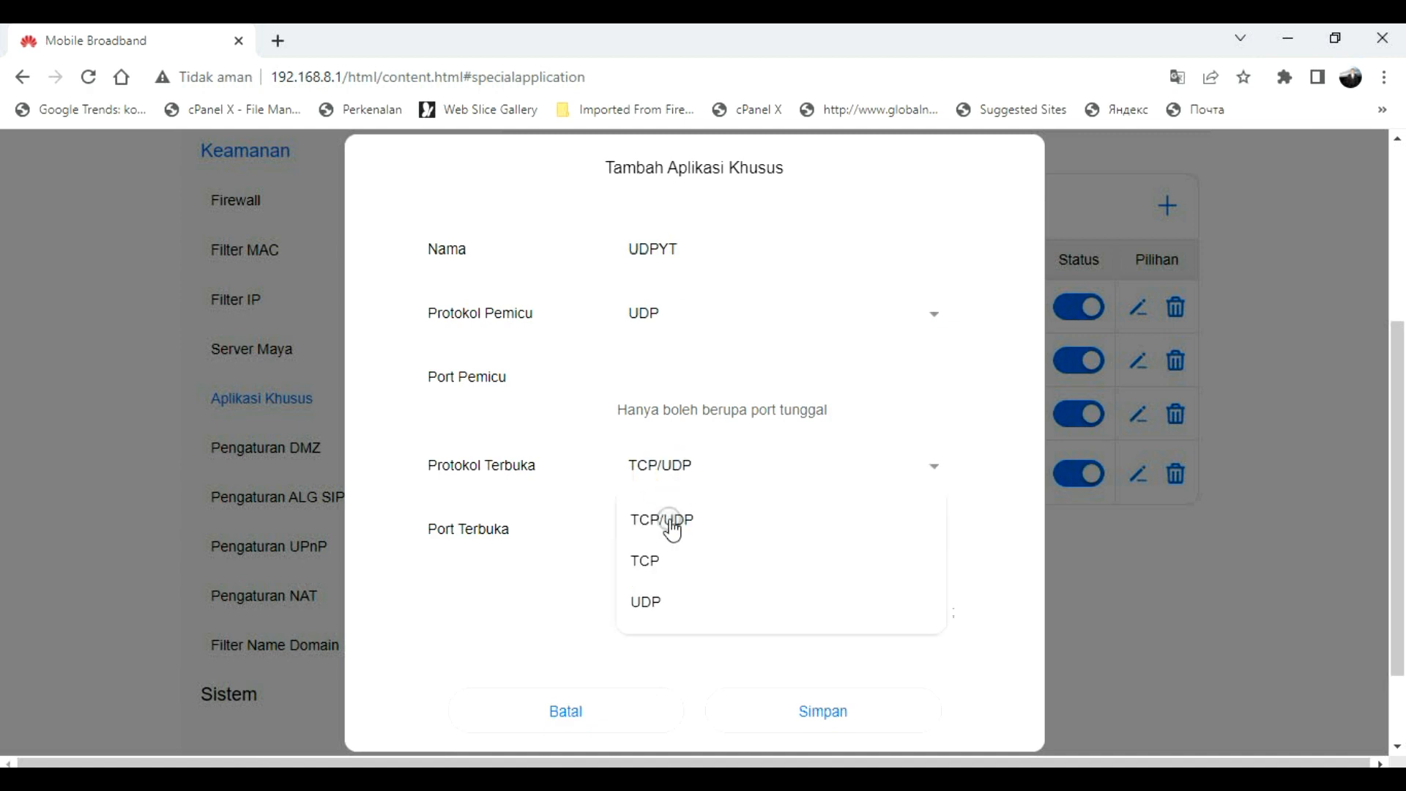
left_click(649, 602)
left_click(671, 522)
left_click(663, 377)
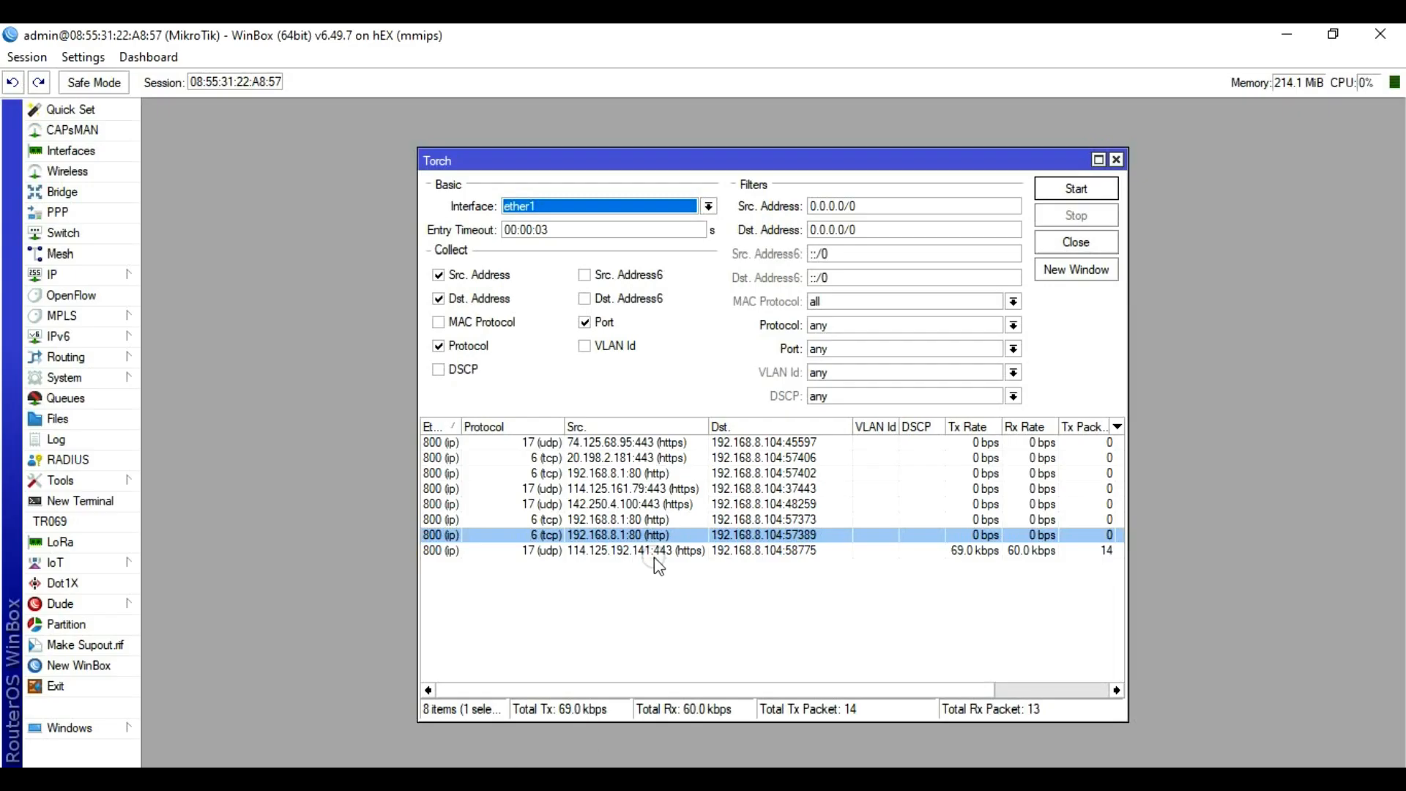
Step: Enter trigger port 443 and open port 58775, and save UDPYT
left_click(653, 556)
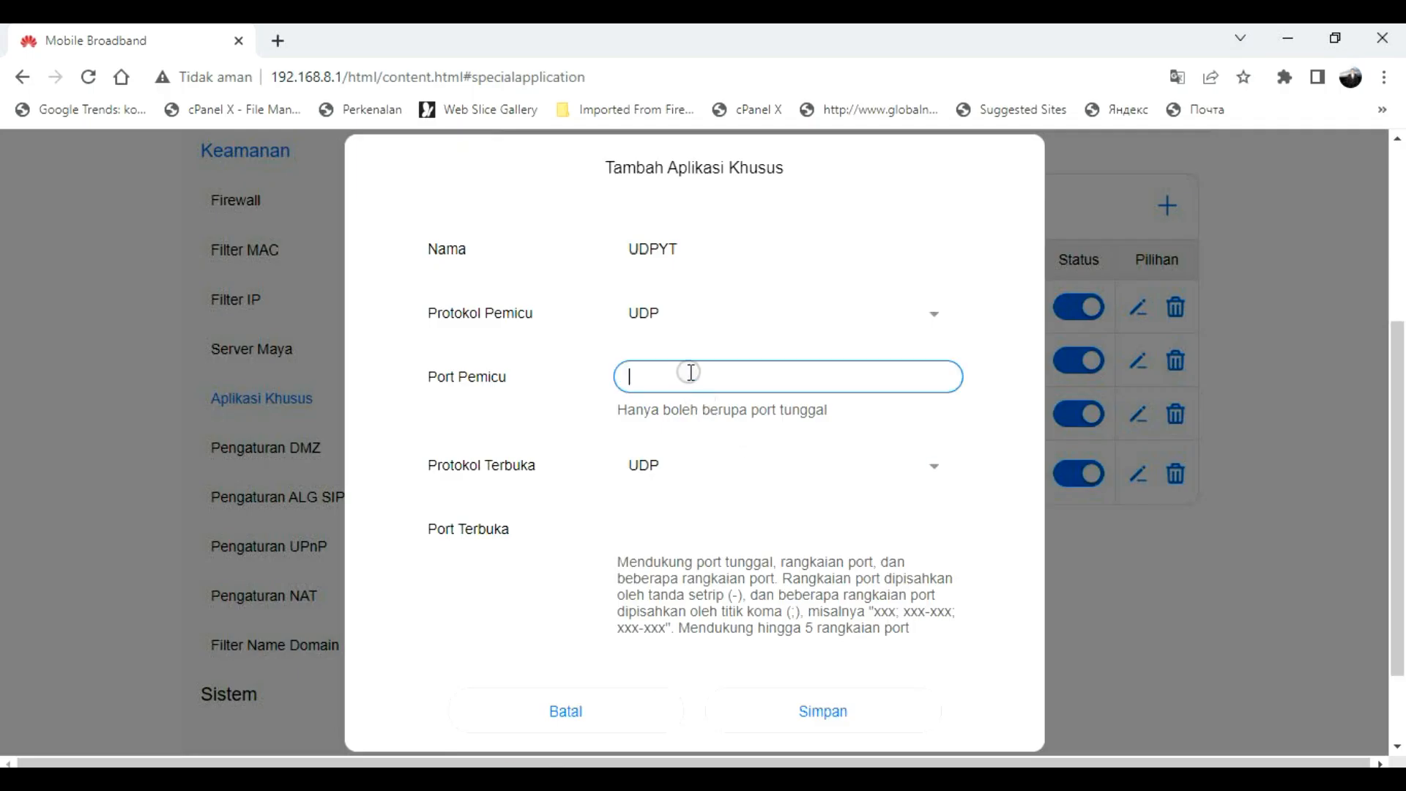
type("443")
left_click(662, 535)
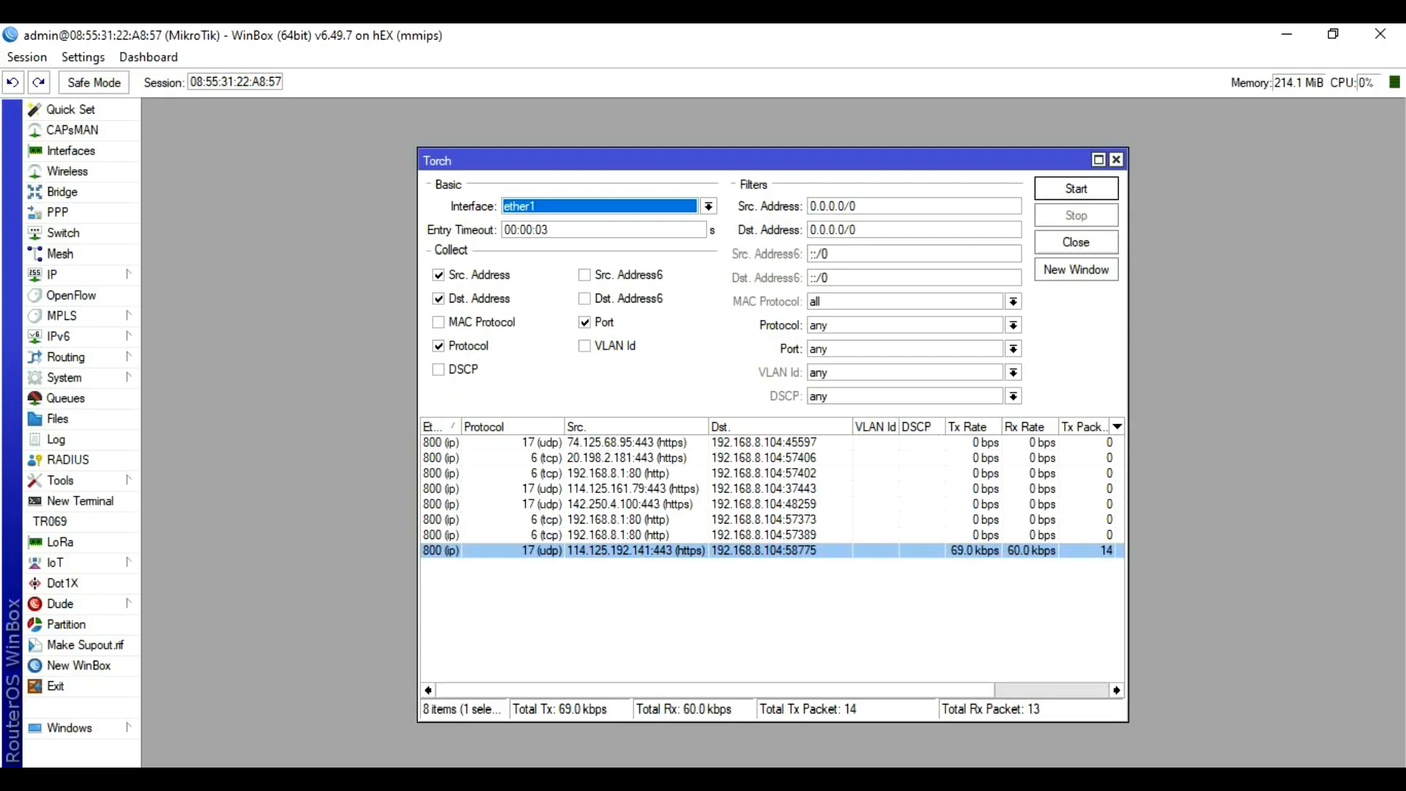
left_click(810, 555)
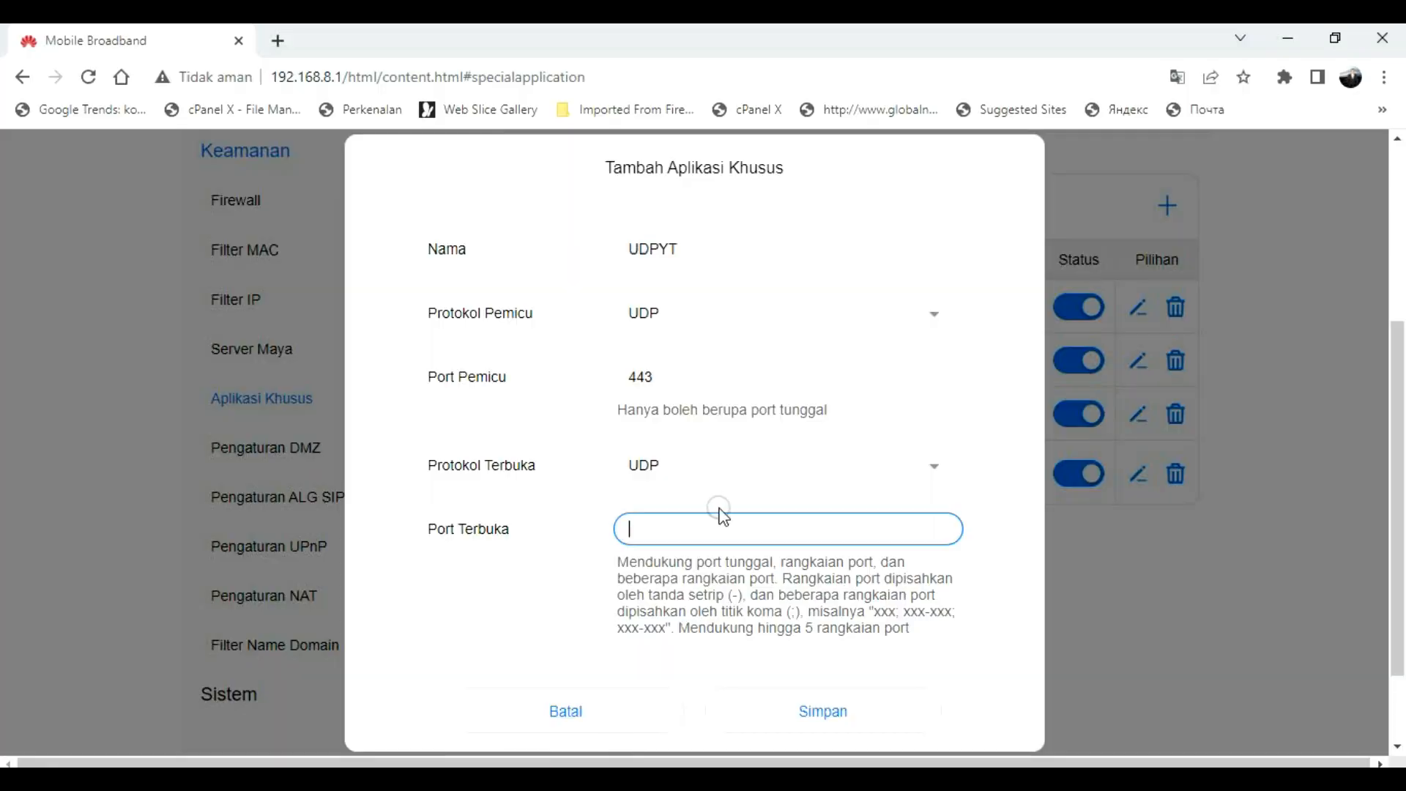
type("58775")
left_click(818, 688)
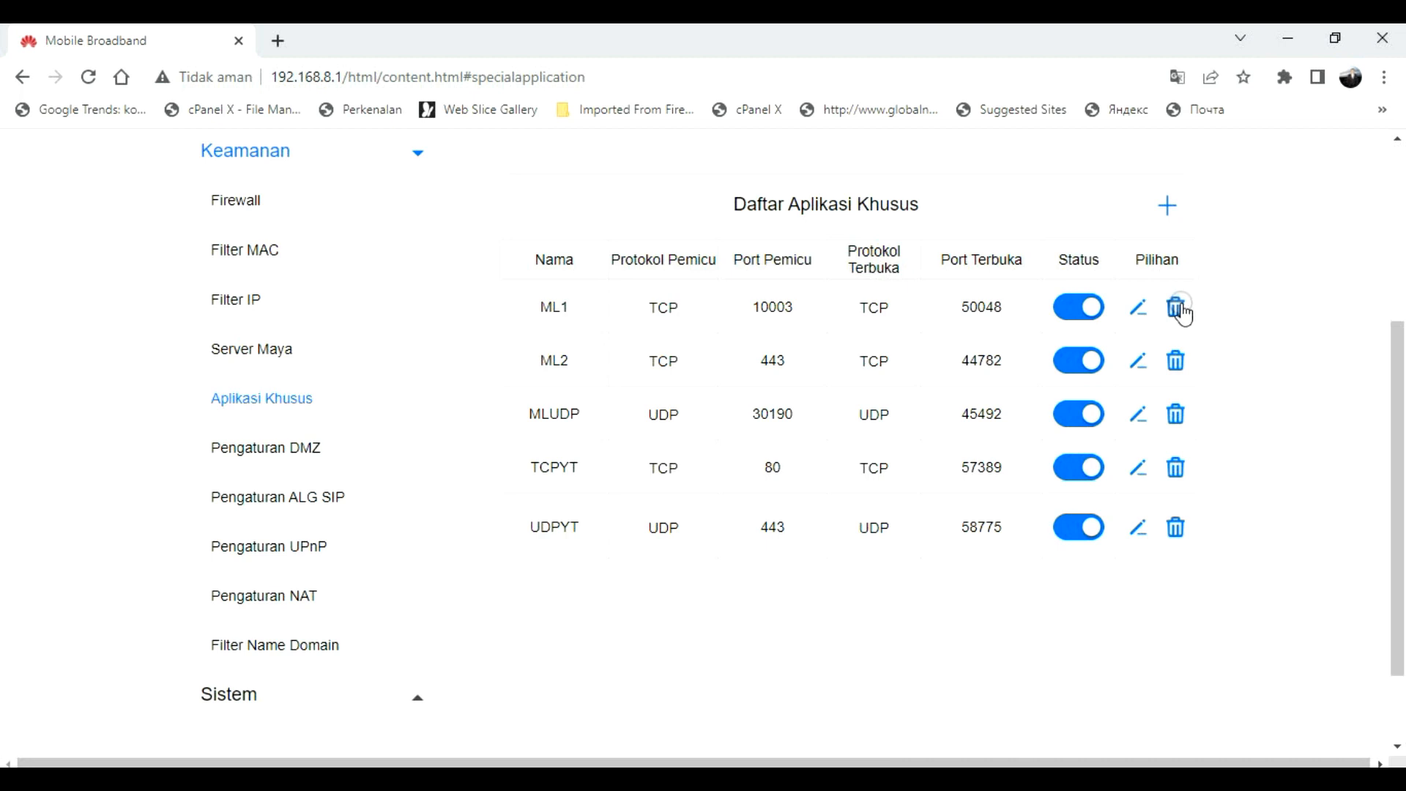
Step: Switch Torch from ports and protocols to IPv6 source/destination addresses, restart it, then close it
left_click(377, 778)
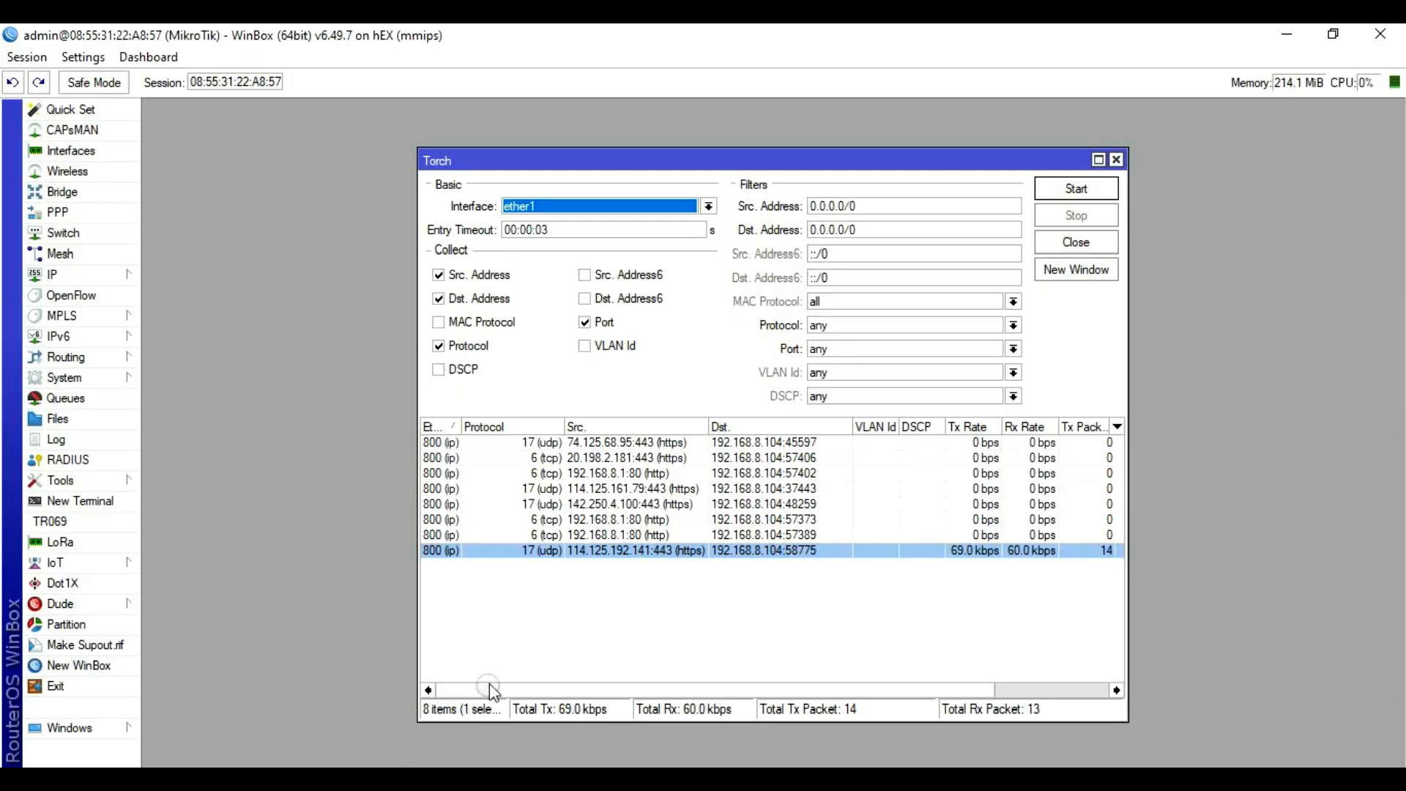
left_click(585, 323)
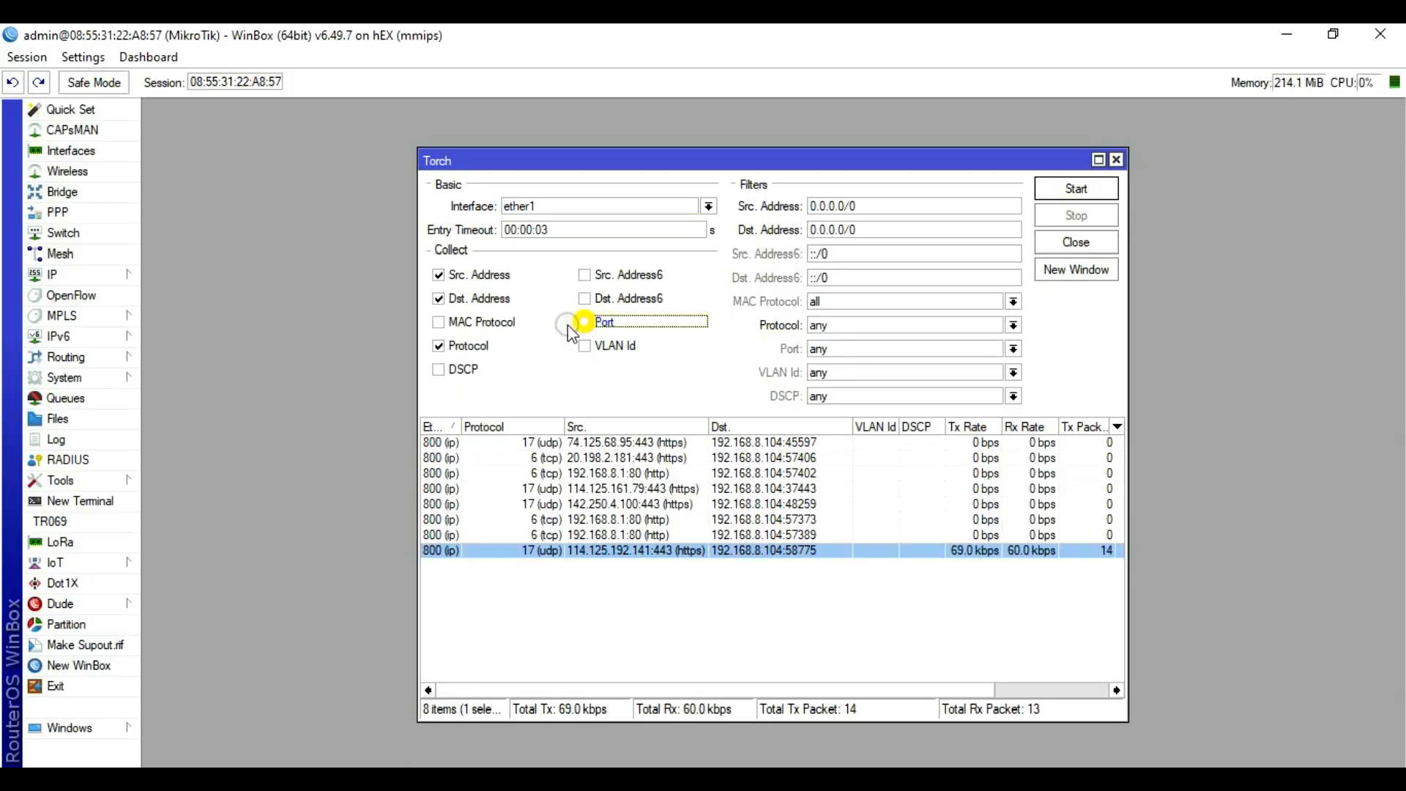
left_click(438, 346)
left_click(584, 299)
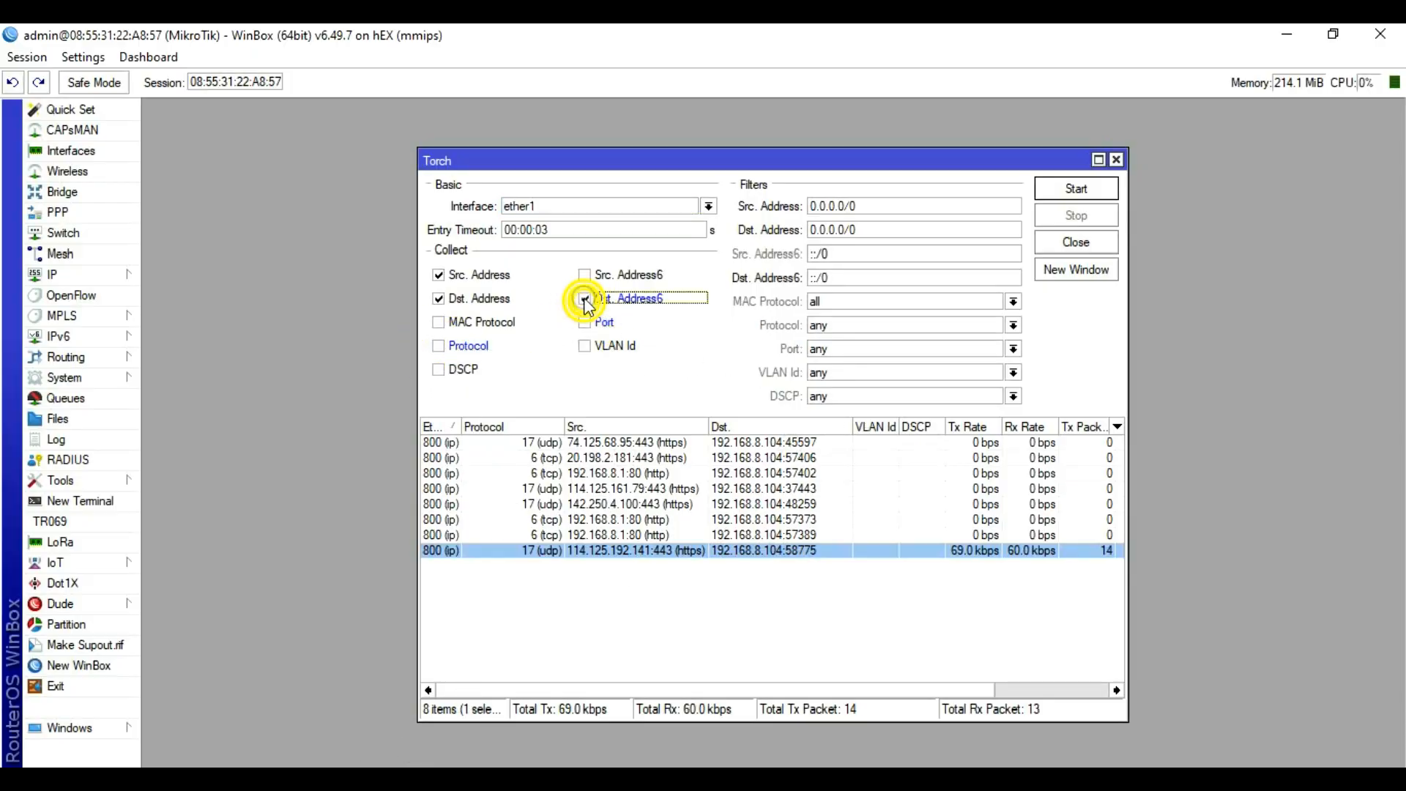
left_click(585, 276)
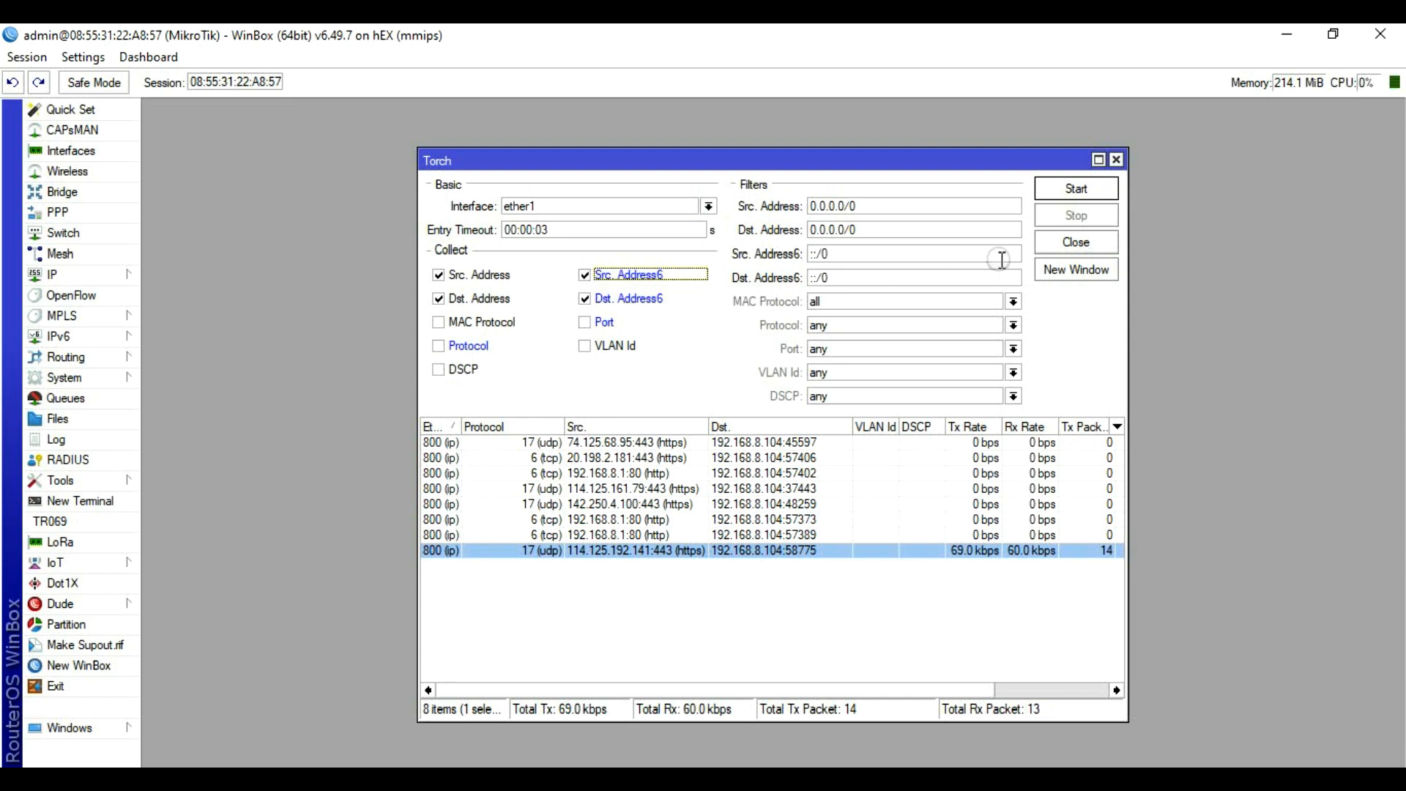
left_click(1075, 191)
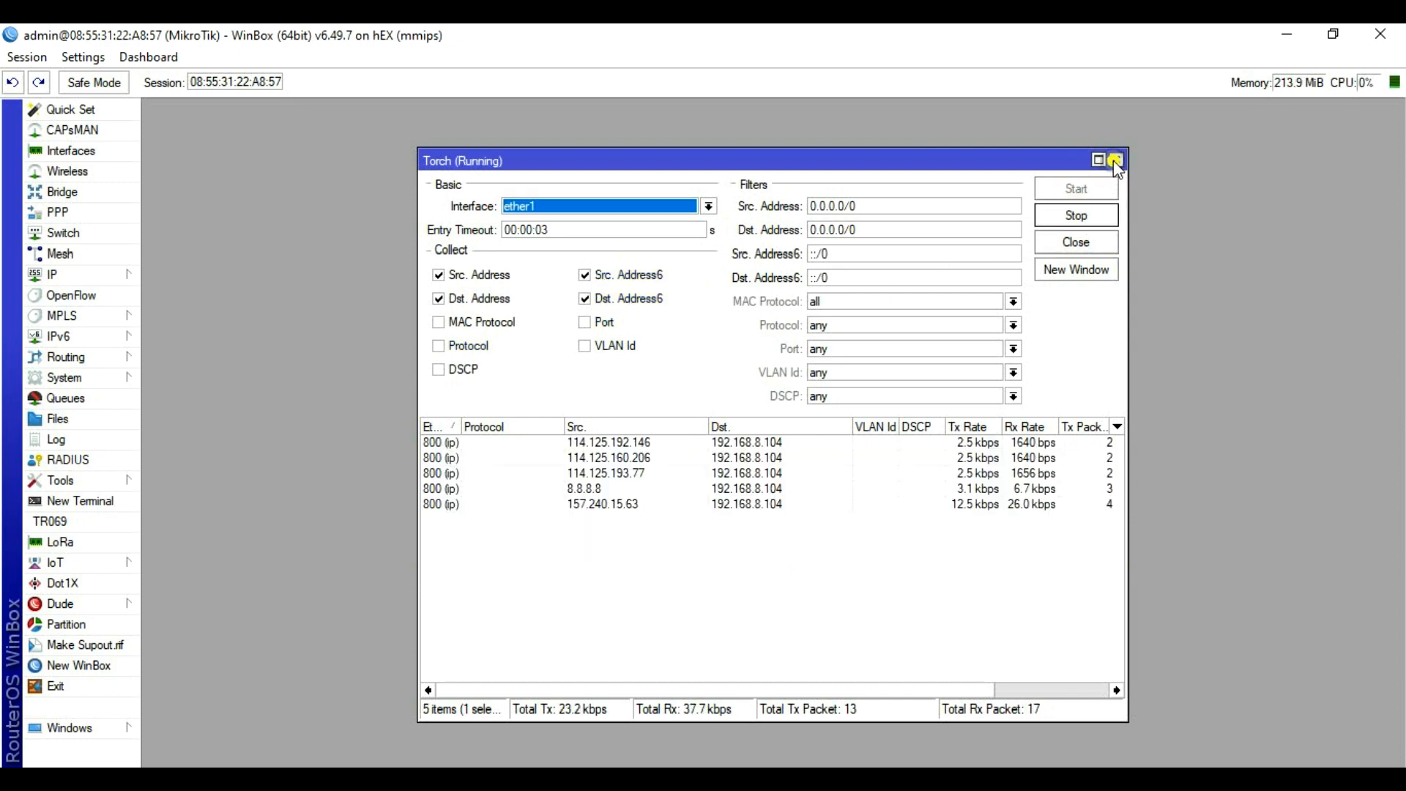
left_click(1116, 160)
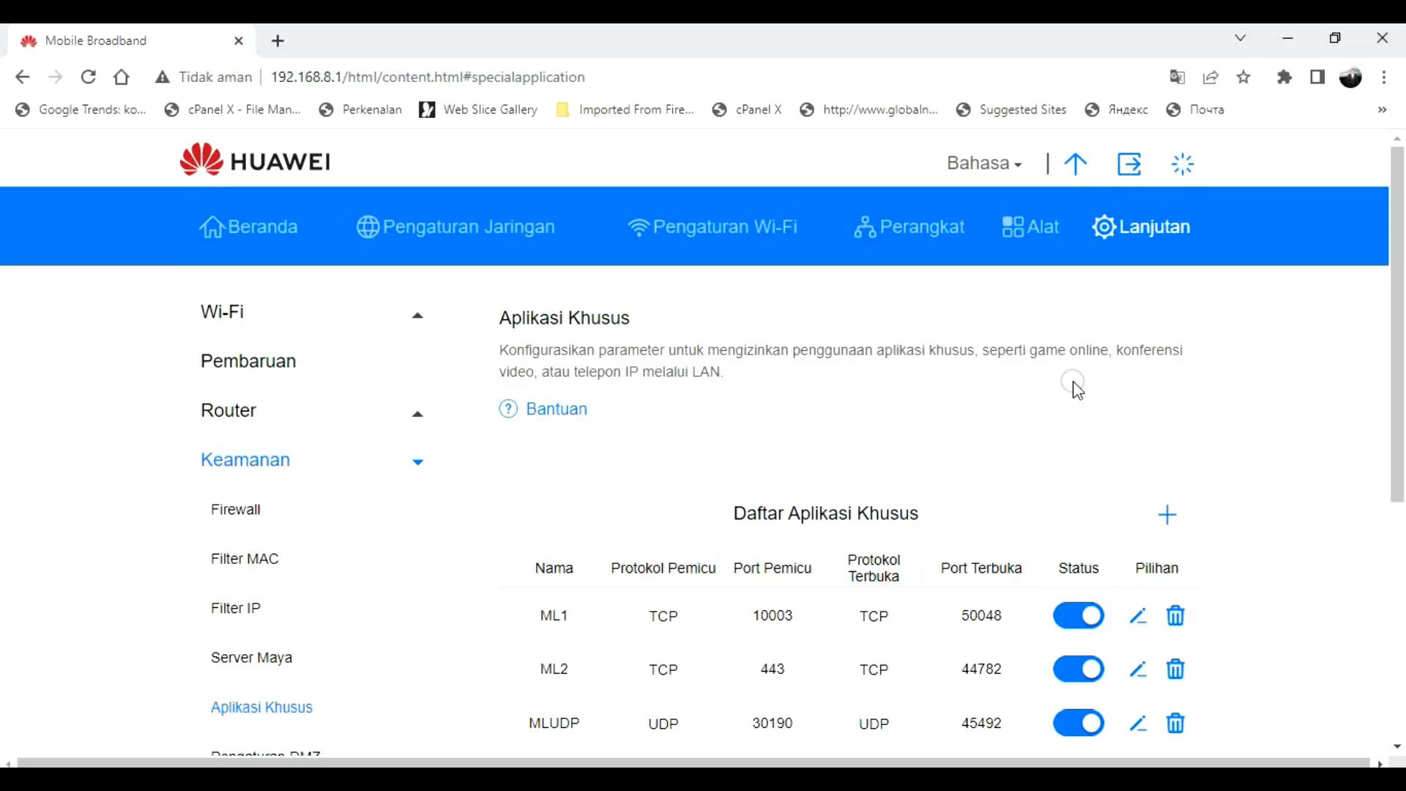
scroll(1078, 391, "down", 1)
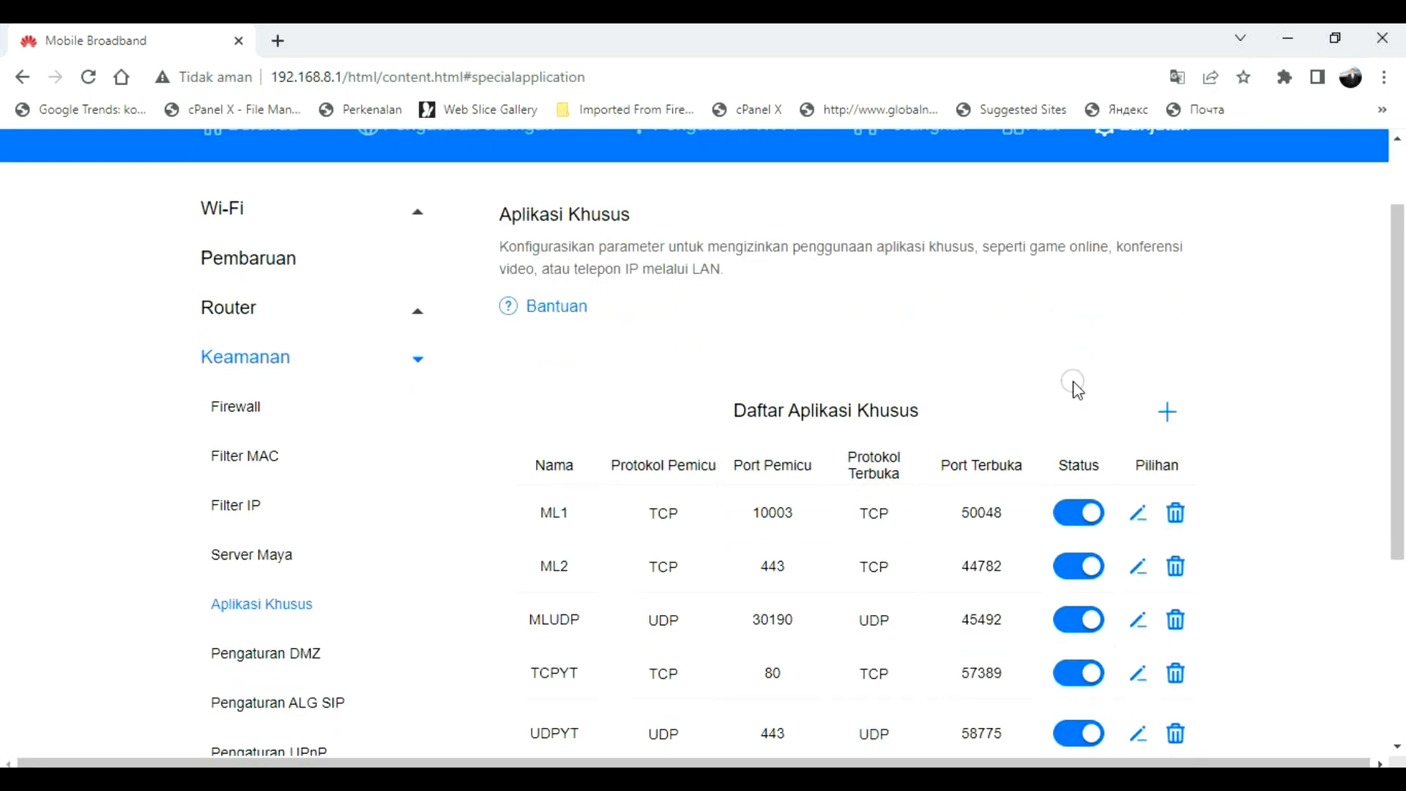